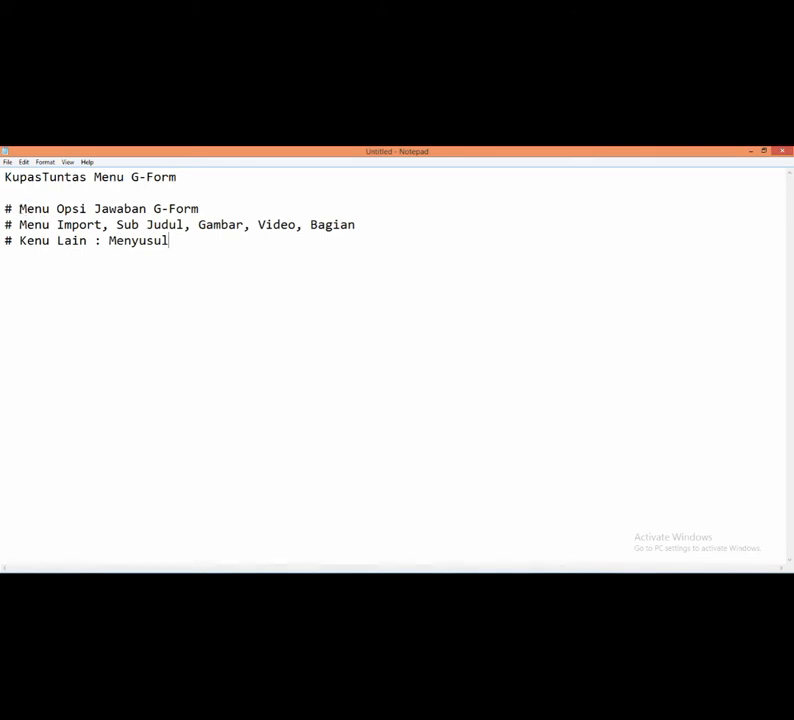
Step: Highlight the G-Form answer-option line and the import, subtitle, image, video and section line in the notes, and minimise Notepad
drag(19, 208, 202, 207)
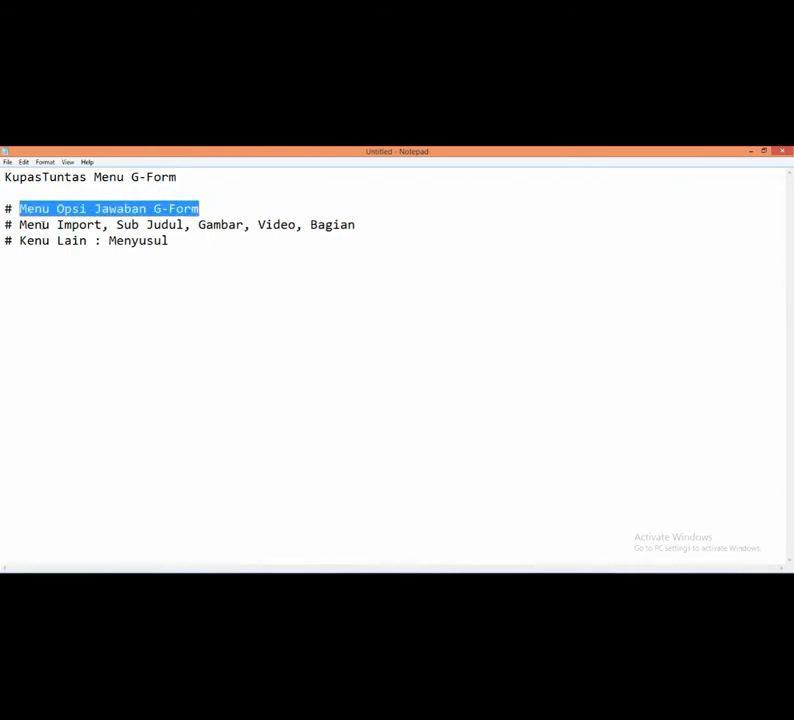
click(21, 224)
drag(21, 224, 356, 224)
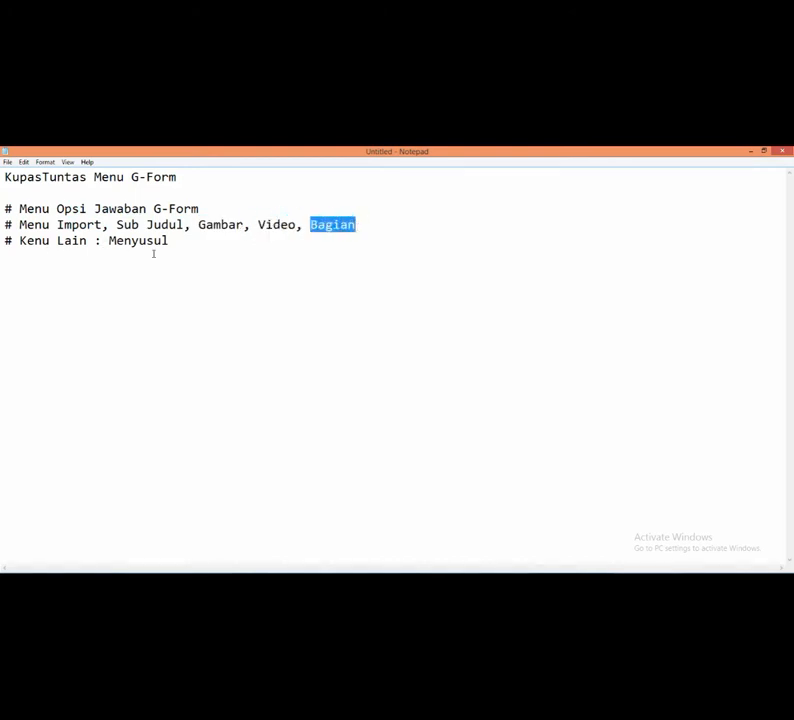
click(750, 151)
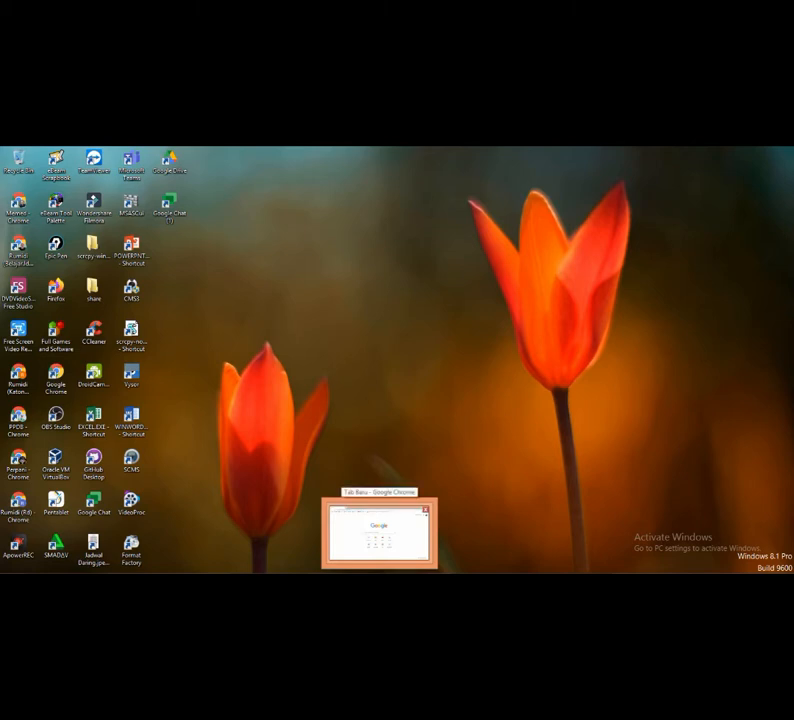
Step: Switch to Google Chrome and open Google Drive
click(380, 580)
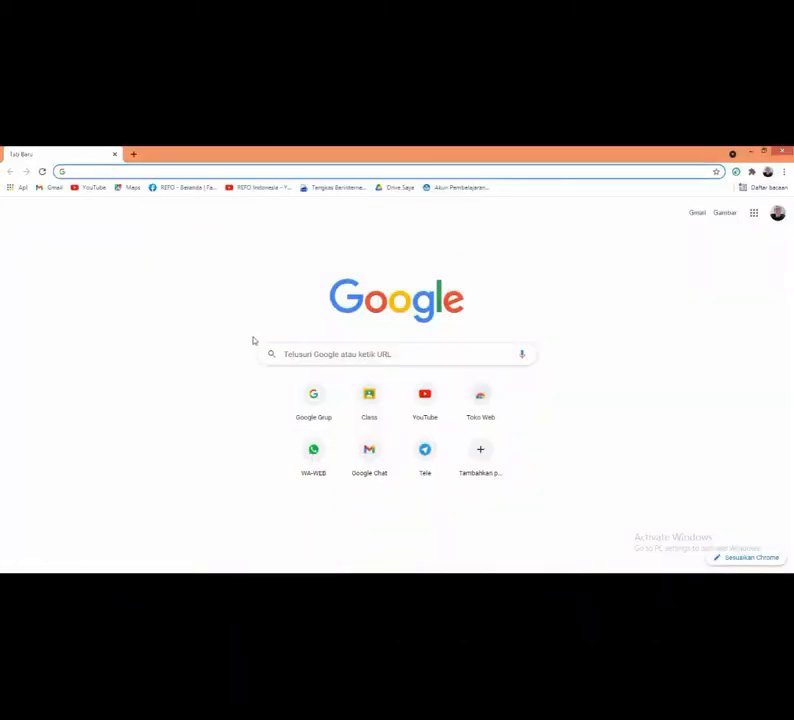
click(754, 215)
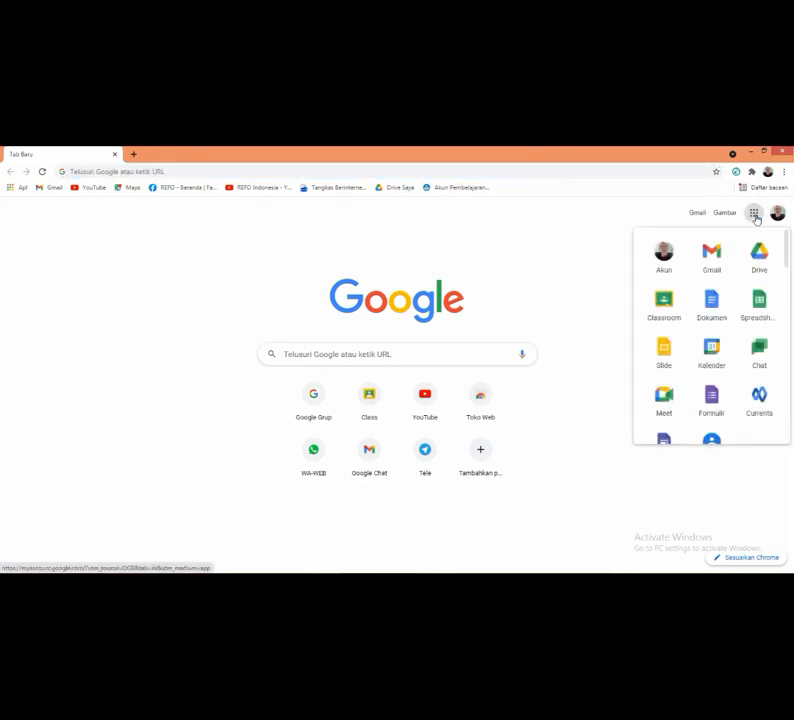
click(759, 259)
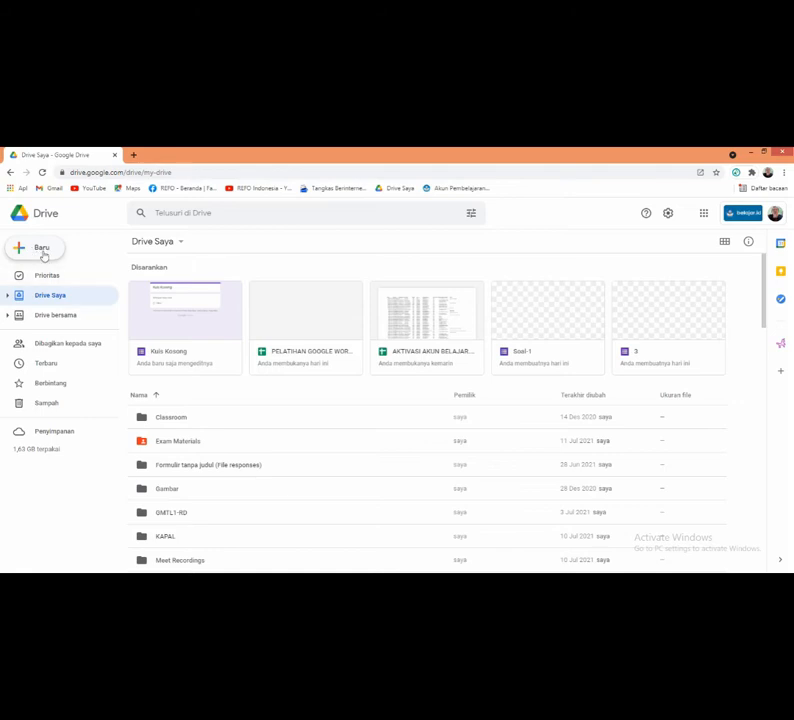
Step: Create a new blank quiz (Kuis kosong) in Google Forms from Drive
click(43, 250)
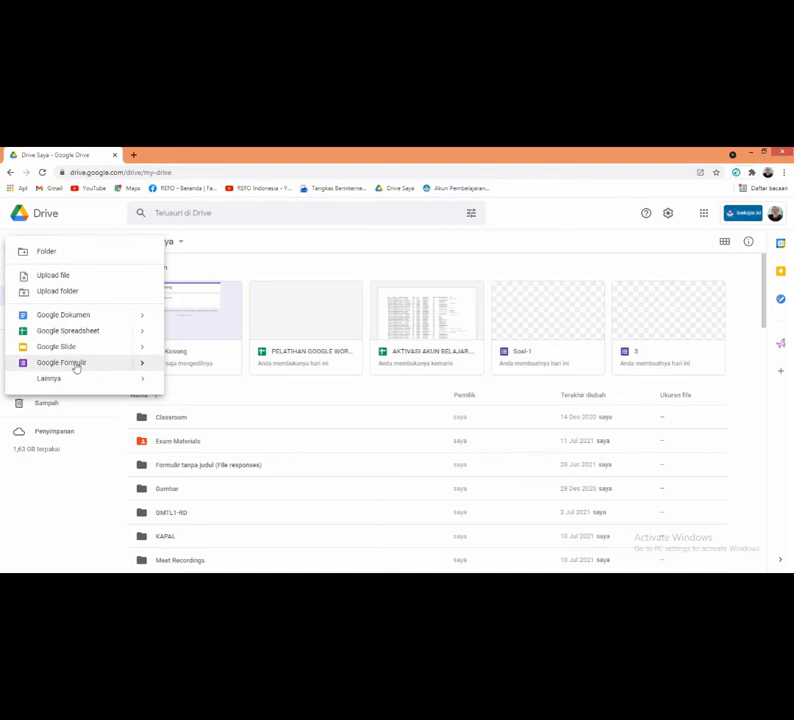
click(142, 366)
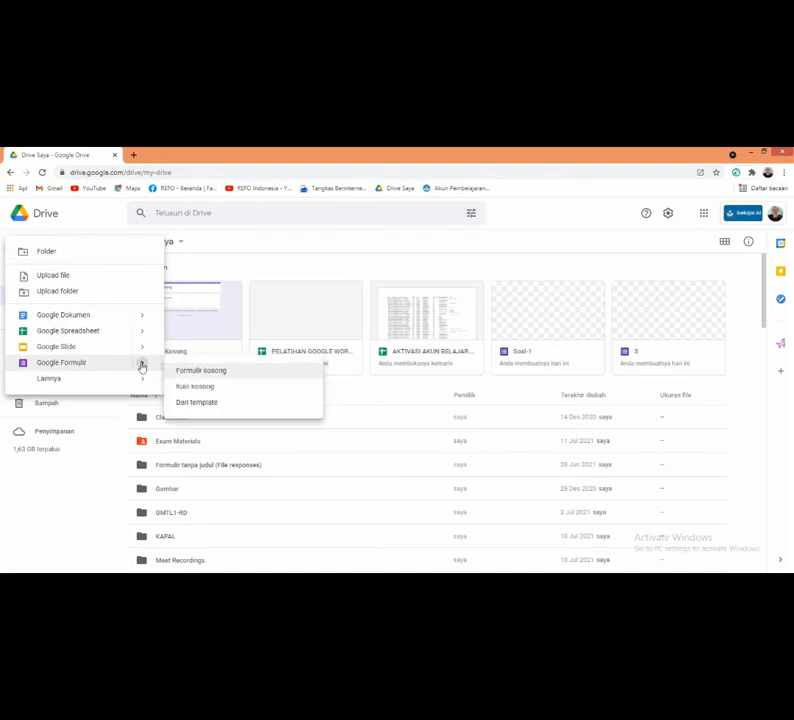
click(214, 389)
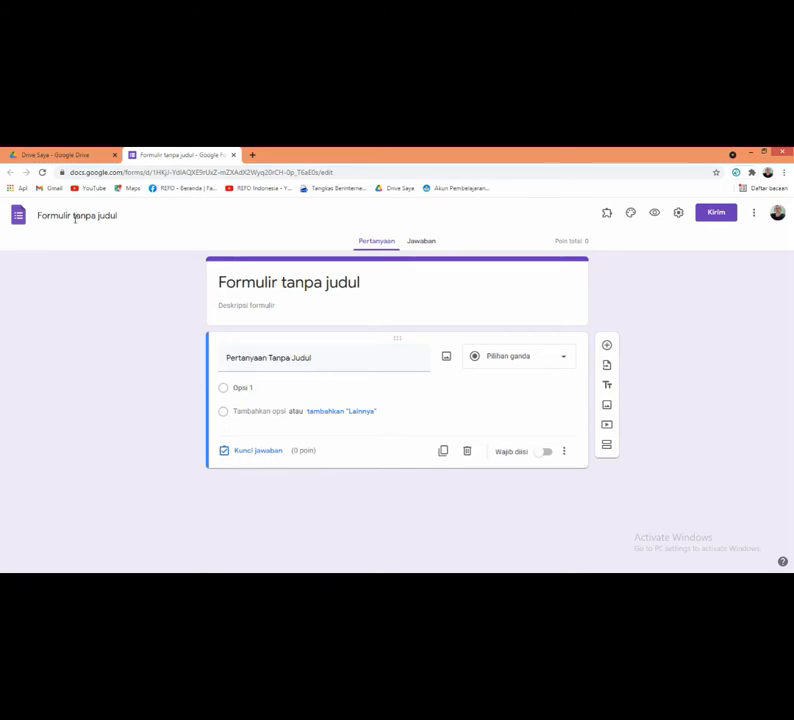
Step: Rename the form file as "SOAL UH-1" and apply the same name to the form's title
click(75, 218)
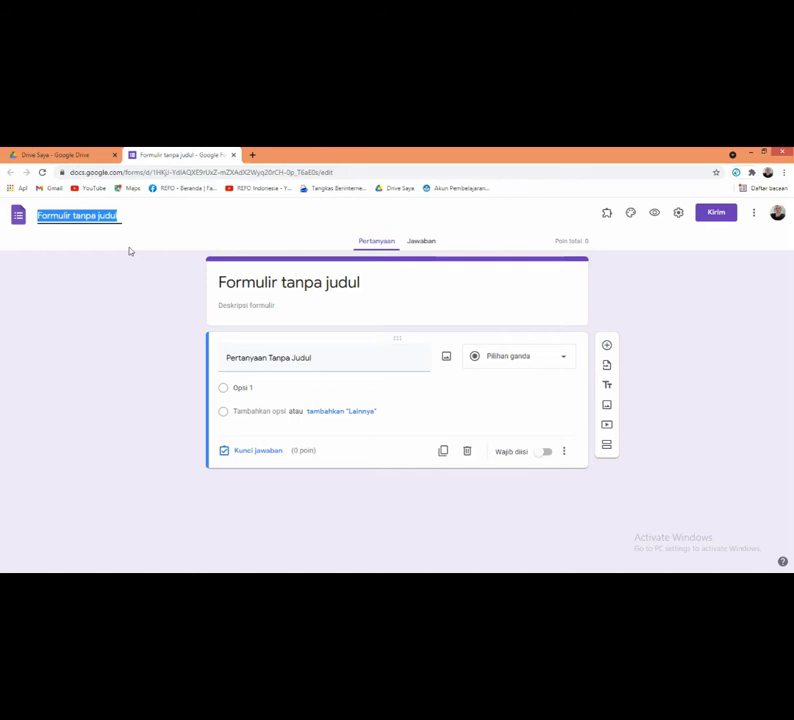
text(SOQ)
key(BackSpace)
text(A)
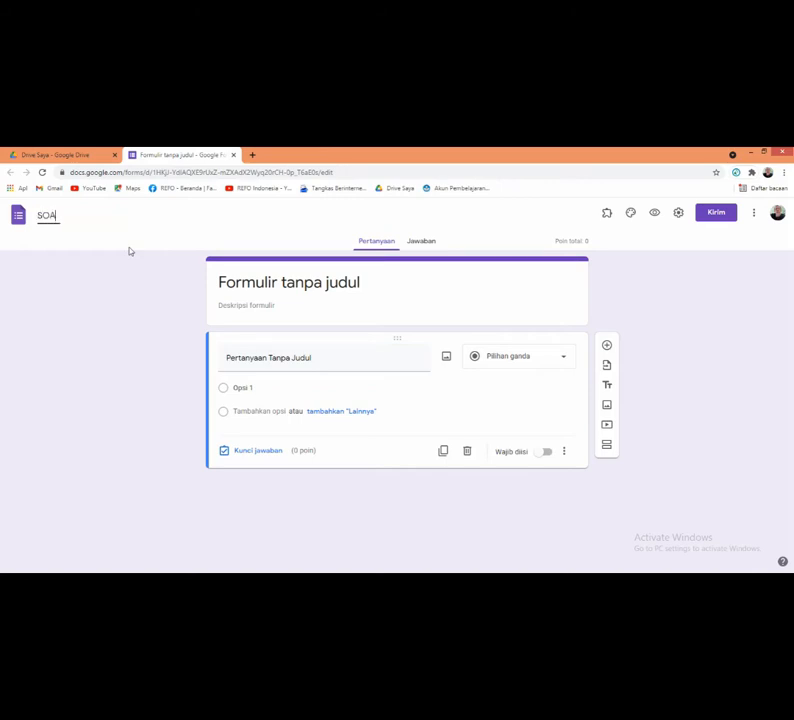
text(L UH-1)
click(250, 278)
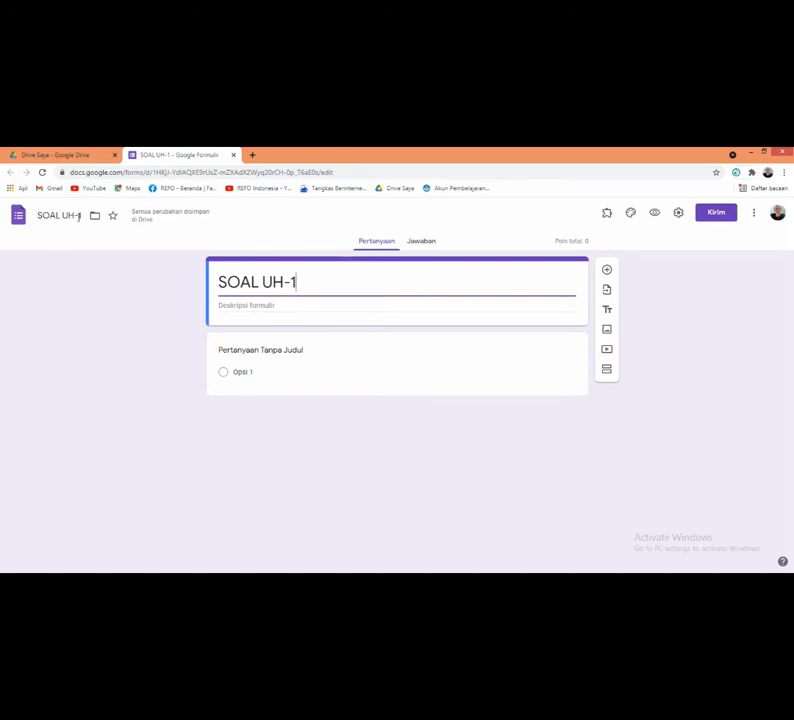
Step: Title the first question "Nama" and review the answer types, keeping it as a short answer (Jawaban singkat)
click(303, 350)
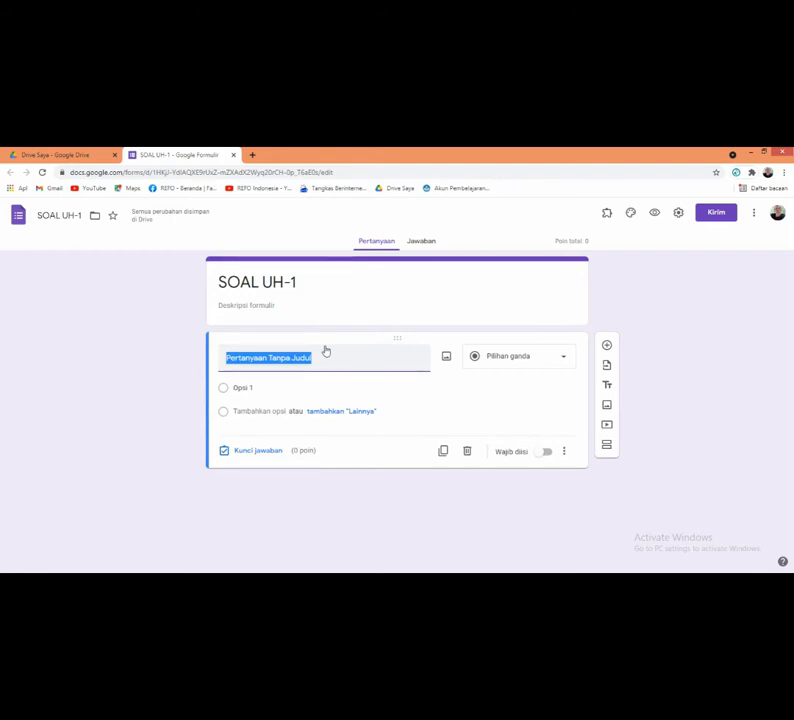
text(N)
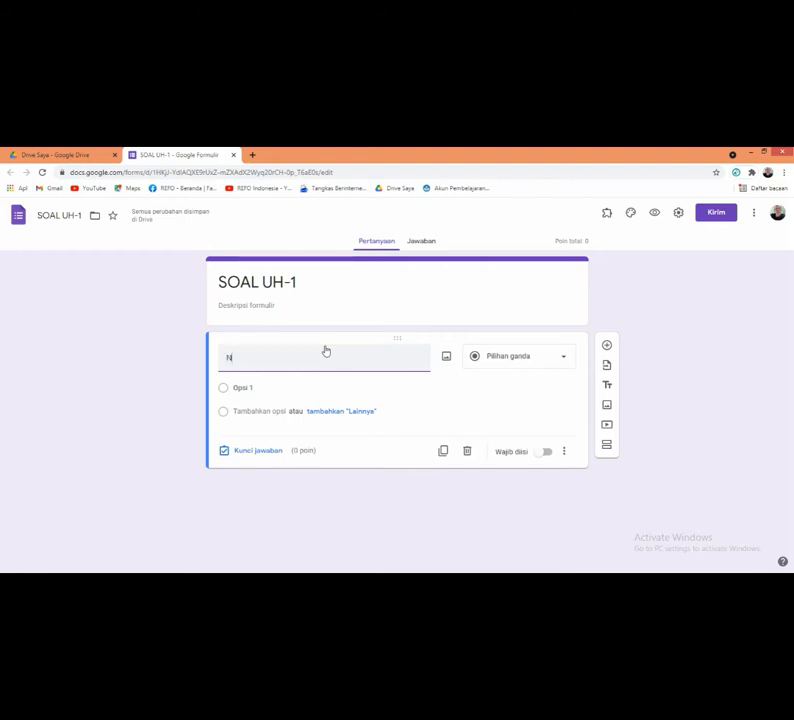
text(ama)
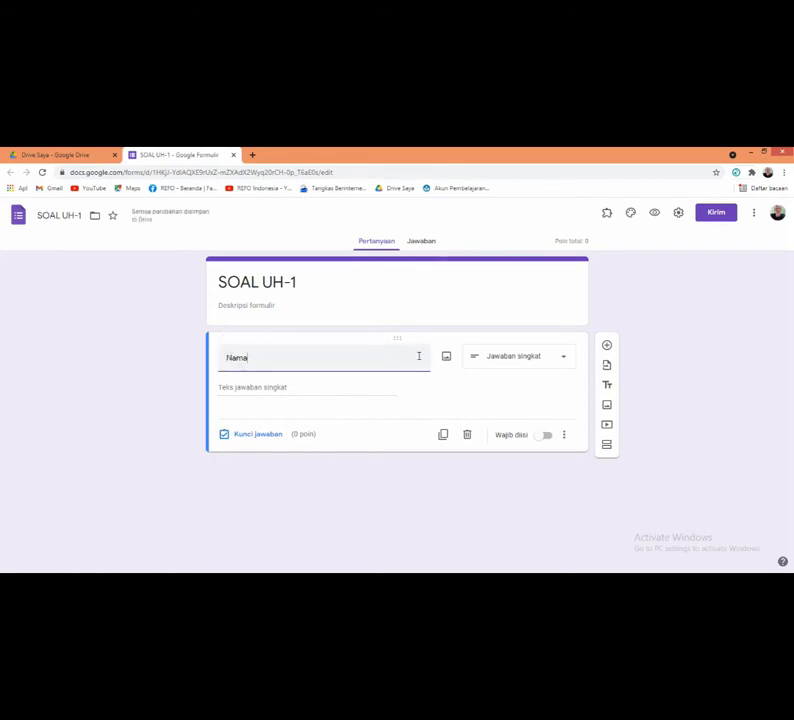
click(563, 359)
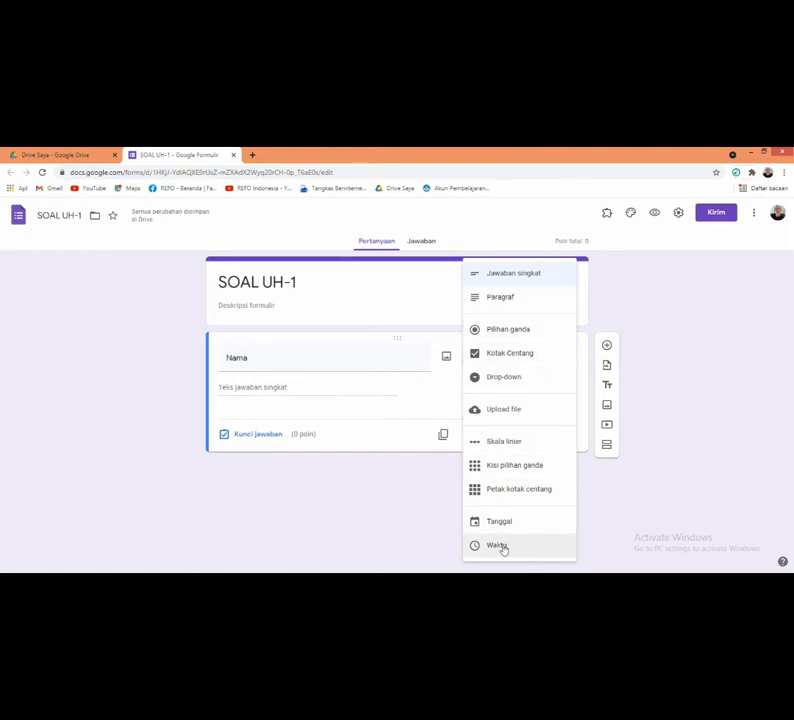
click(430, 516)
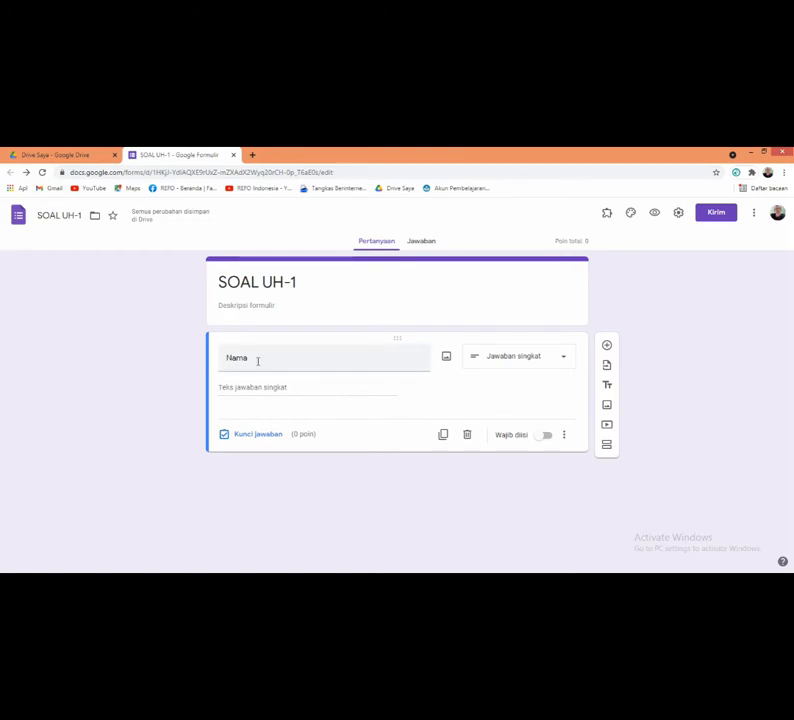
Step: Add the description "Ketik Menggunakan huruf Kapital" to the Nama question and make the question required
click(564, 437)
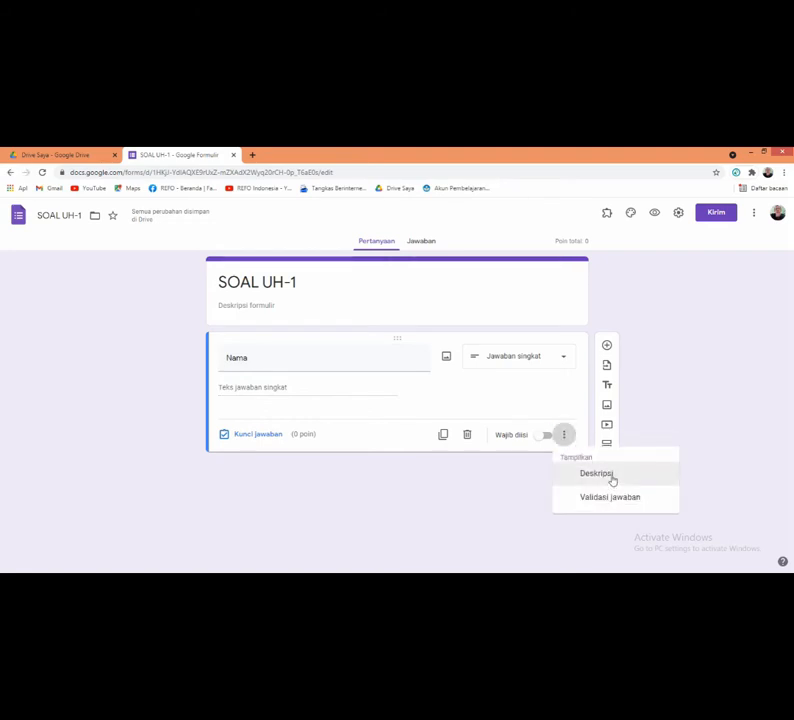
click(607, 473)
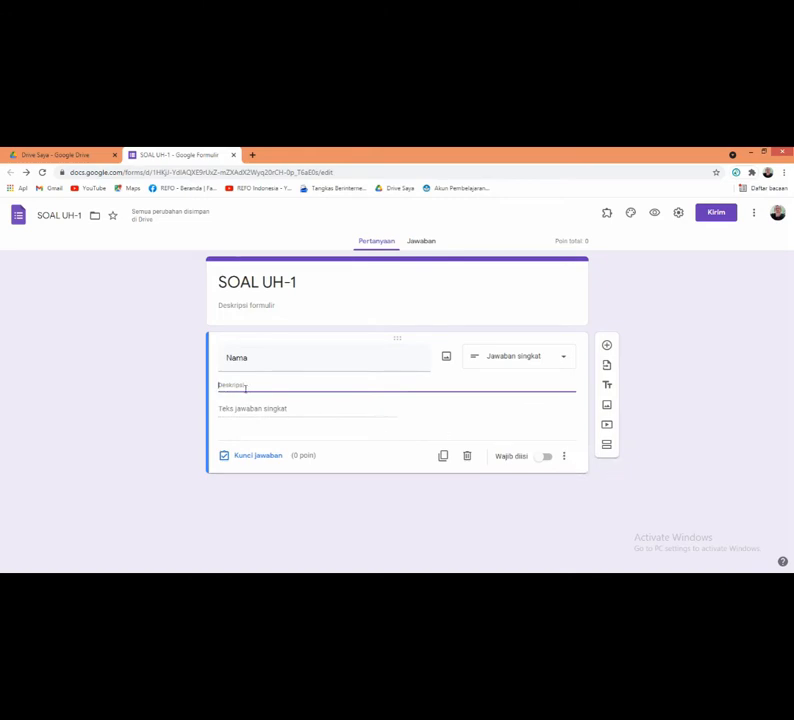
text(s)
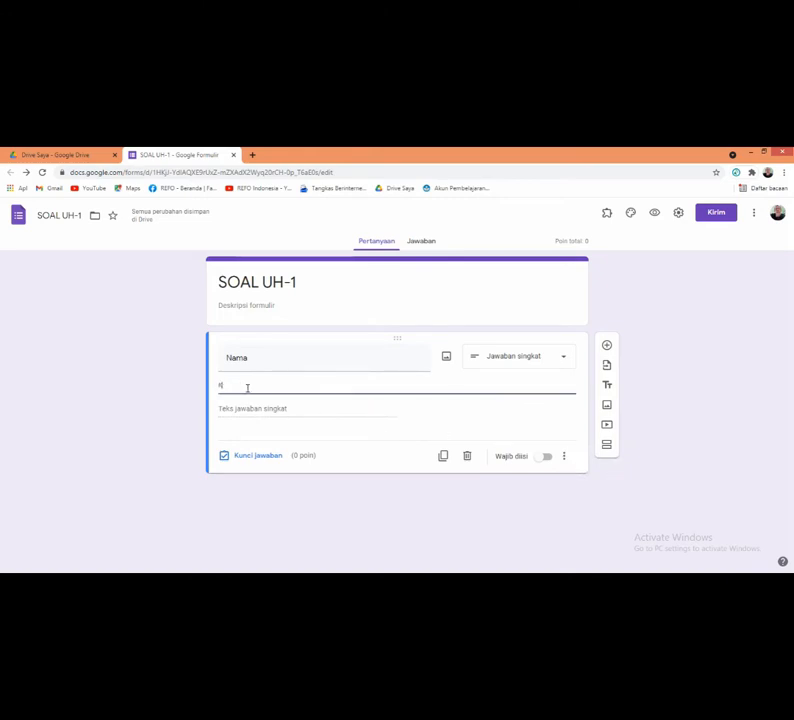
text(etik M)
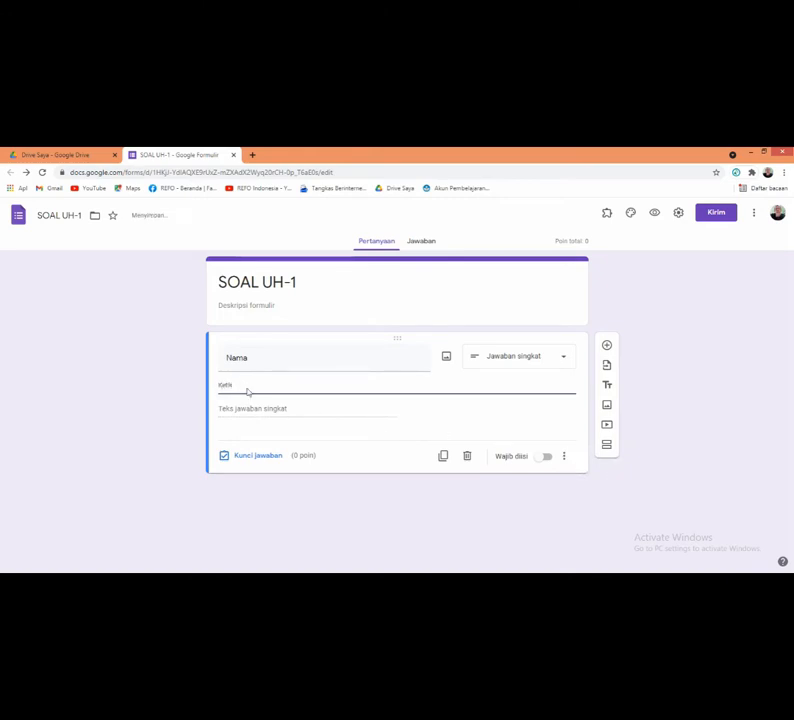
text(em)
text(jawaban huruf K)
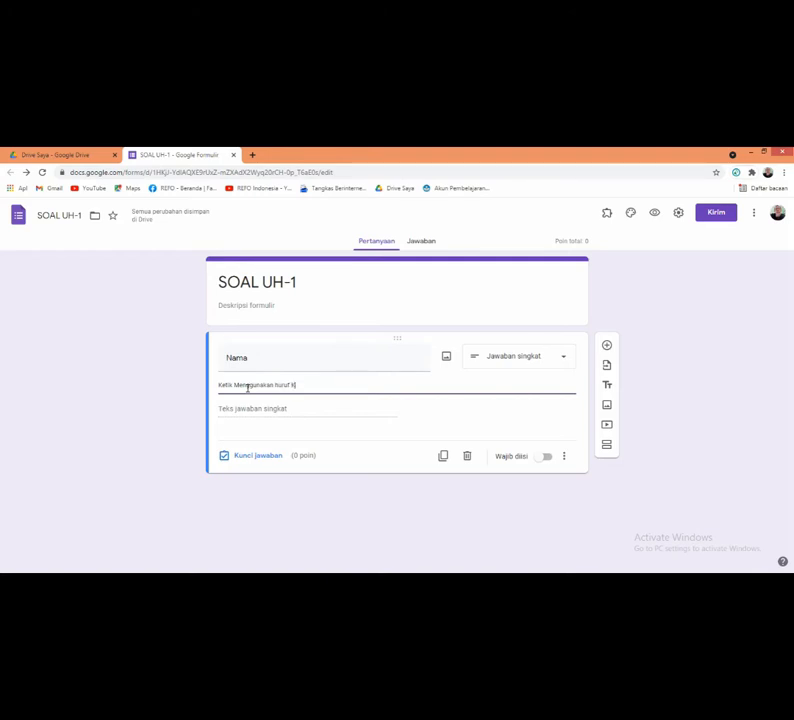
text(apita)
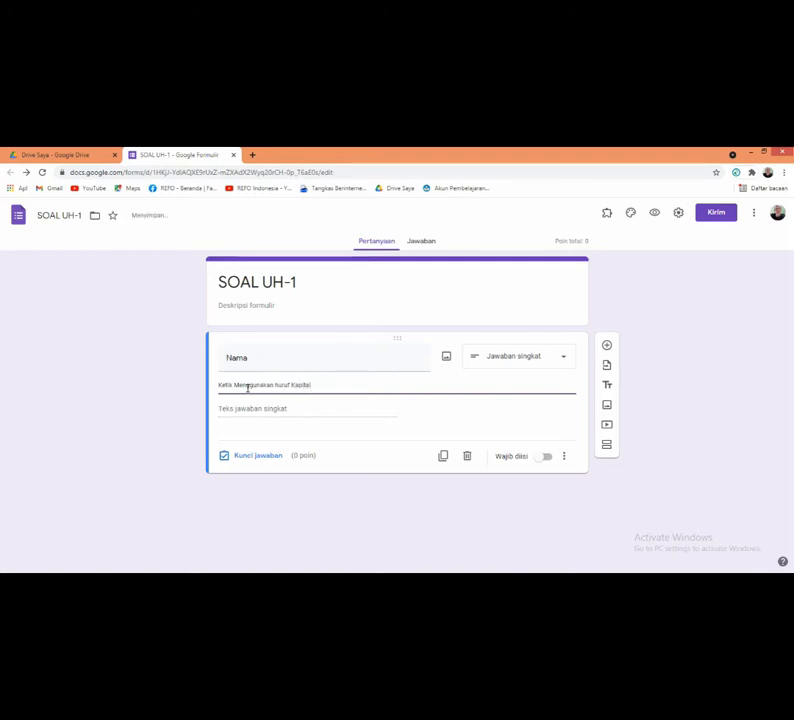
text(l)
click(351, 422)
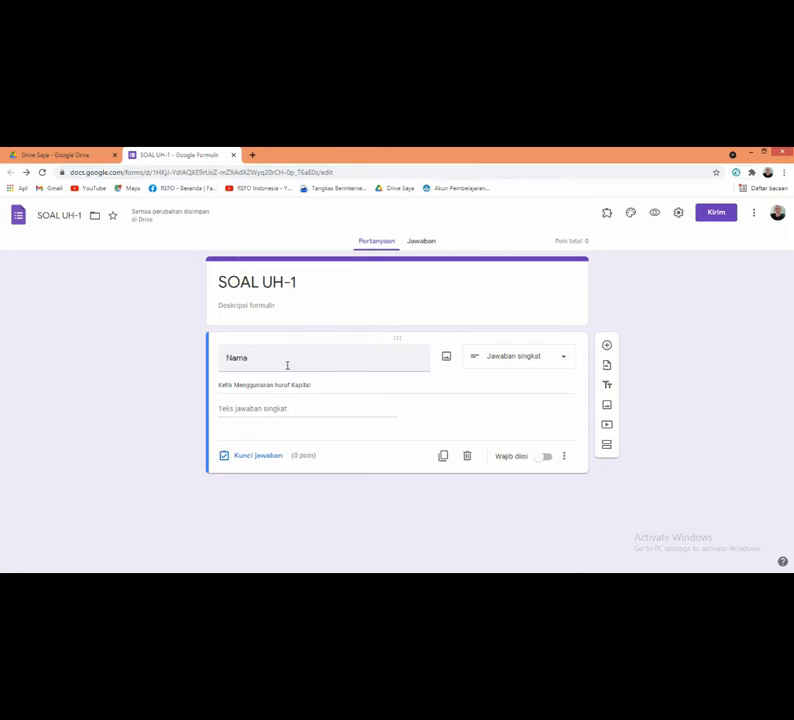
click(549, 457)
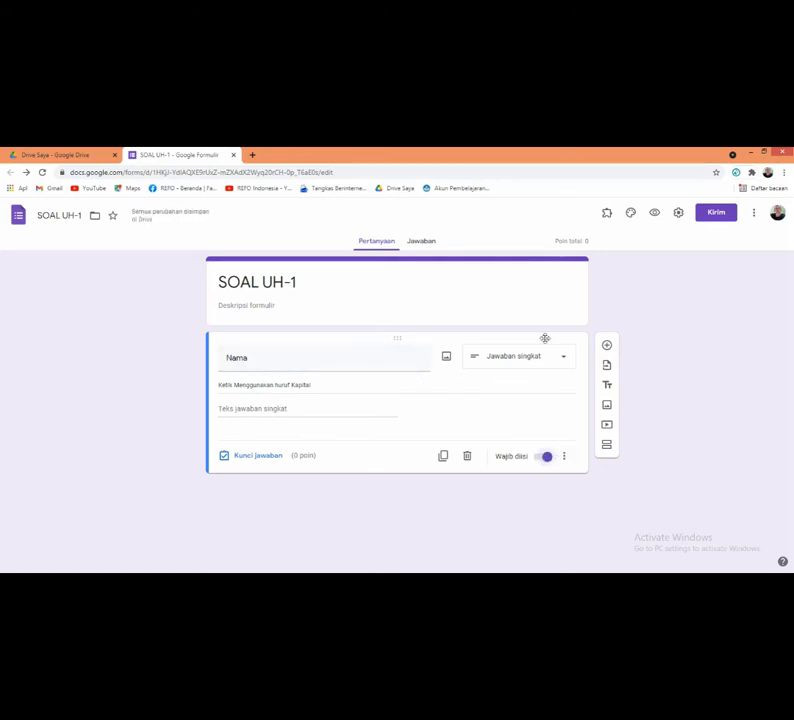
Step: Add a second question, "Sebutkan apa yang kamu ketahui tentang Gerhana bulan", with the paragraph answer type
click(607, 347)
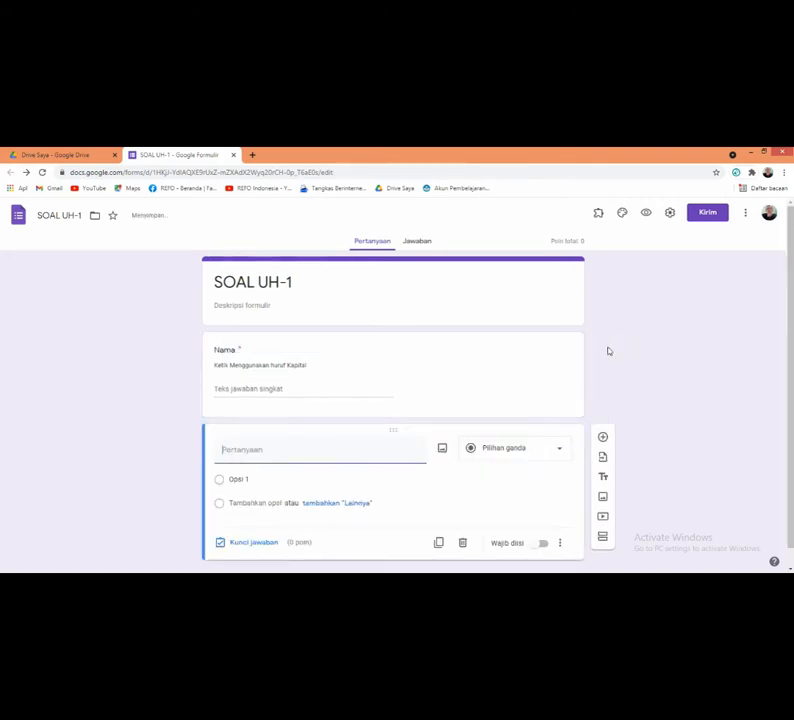
click(559, 450)
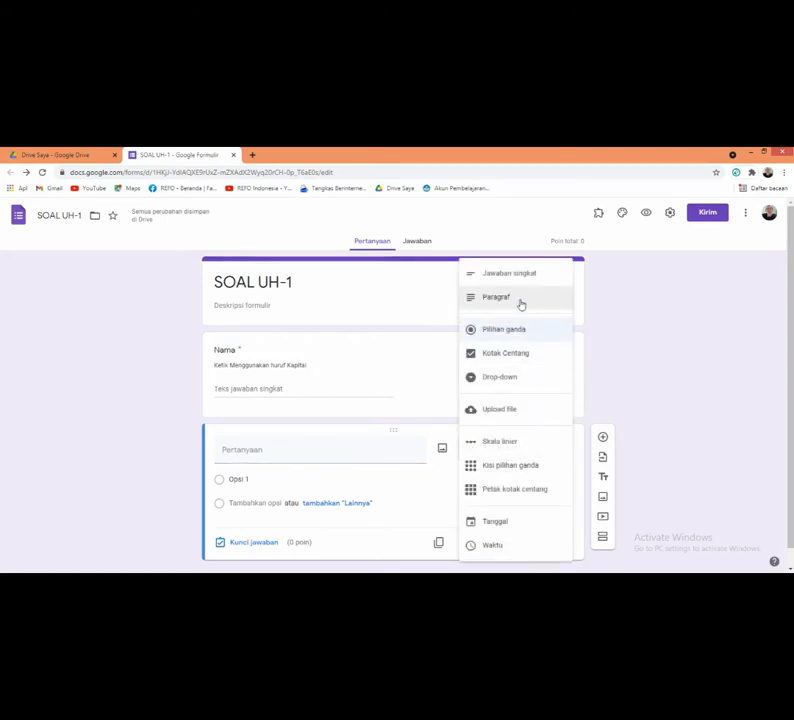
click(327, 450)
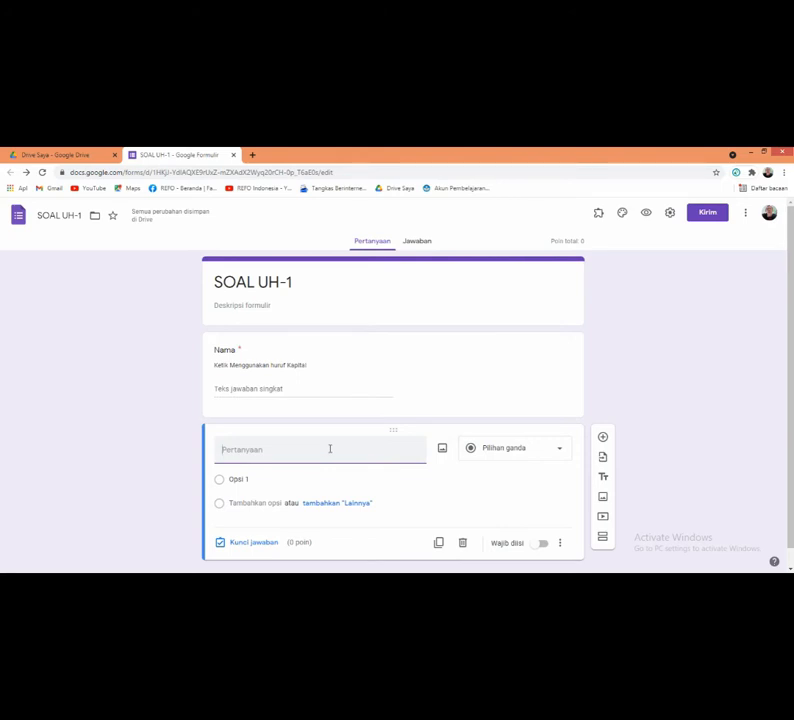
text(Sebut)
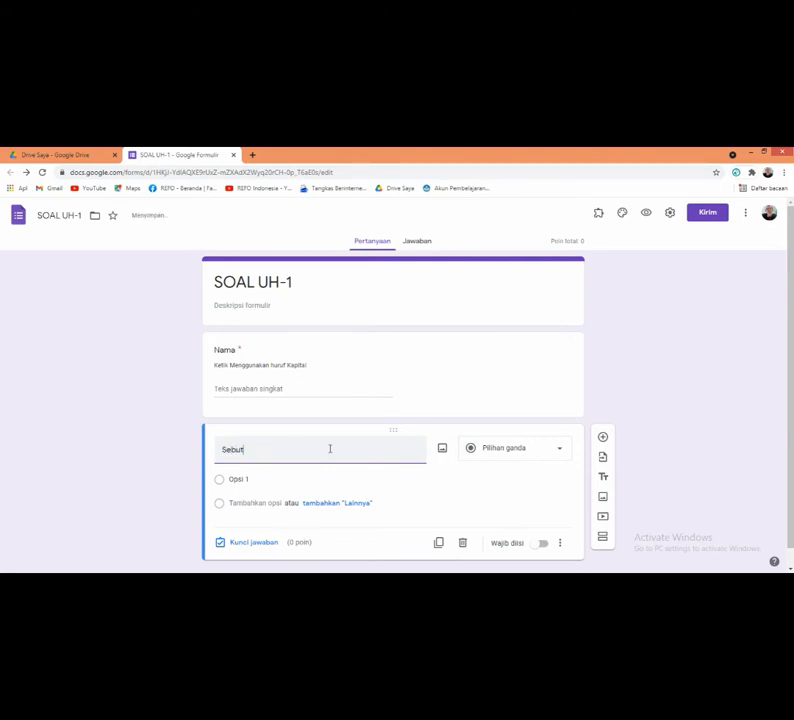
text(kan ad)
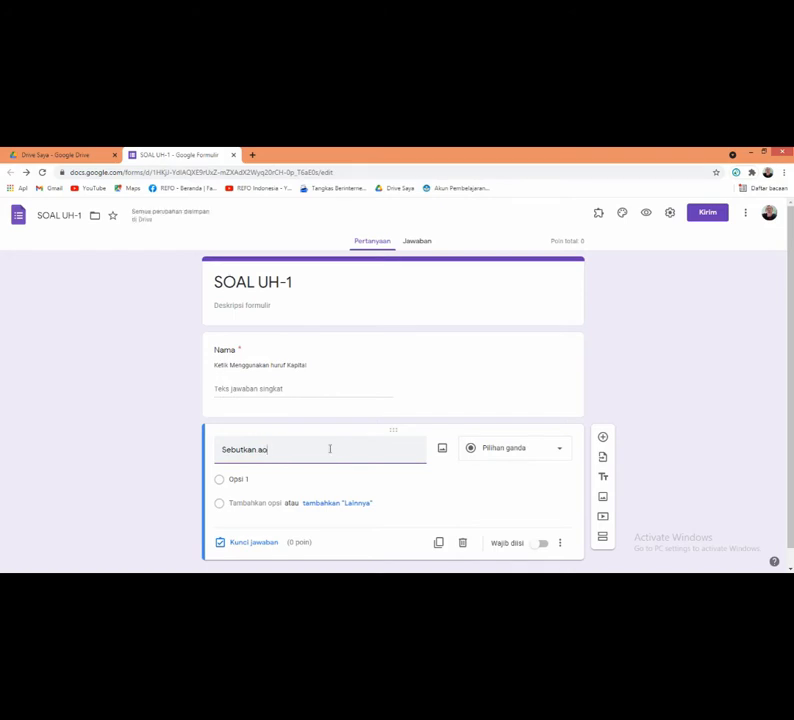
key(BackSpace)
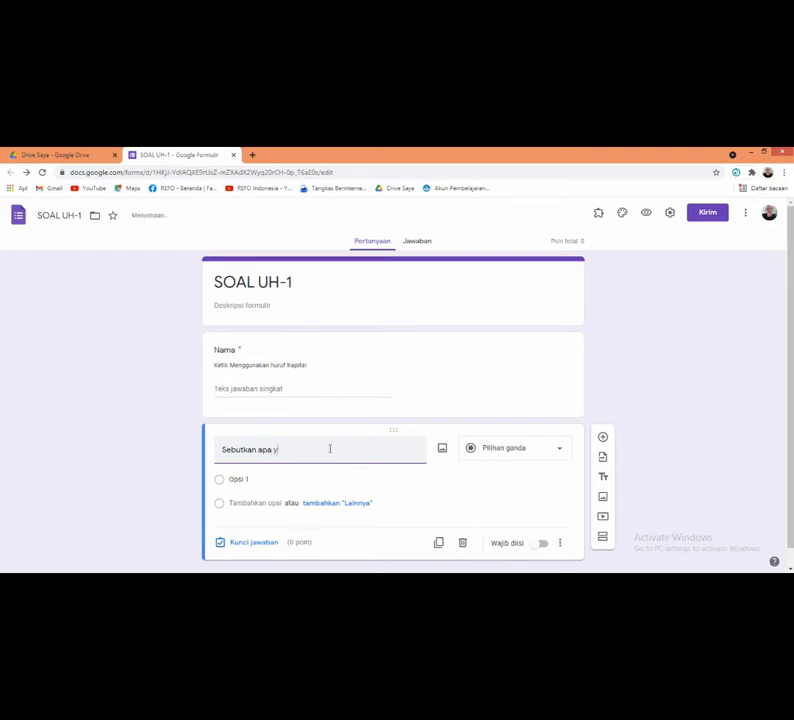
text(pa yan g km)
key(BackSpace)
key(BackSpace)
text(amu ketahui te)
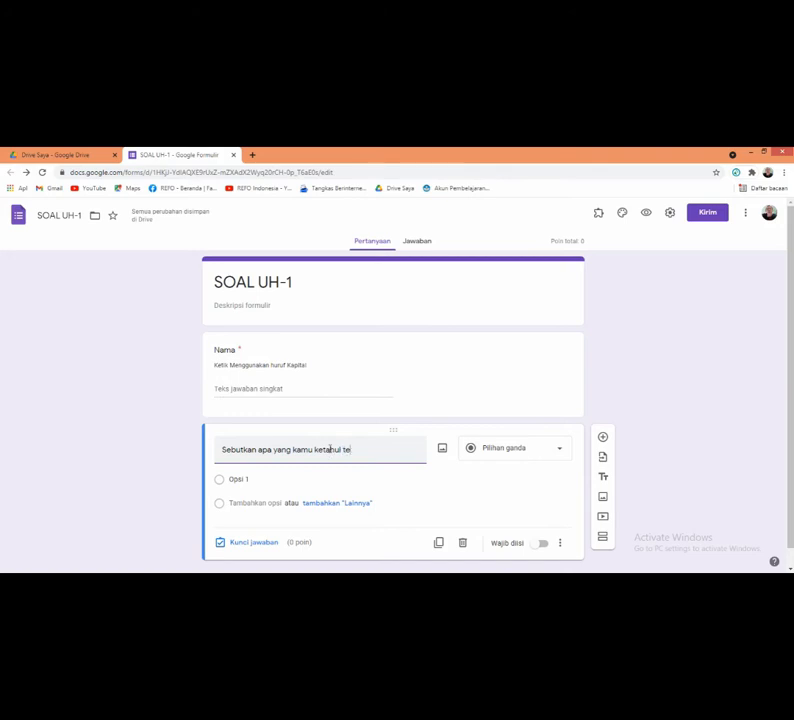
text(ntang G)
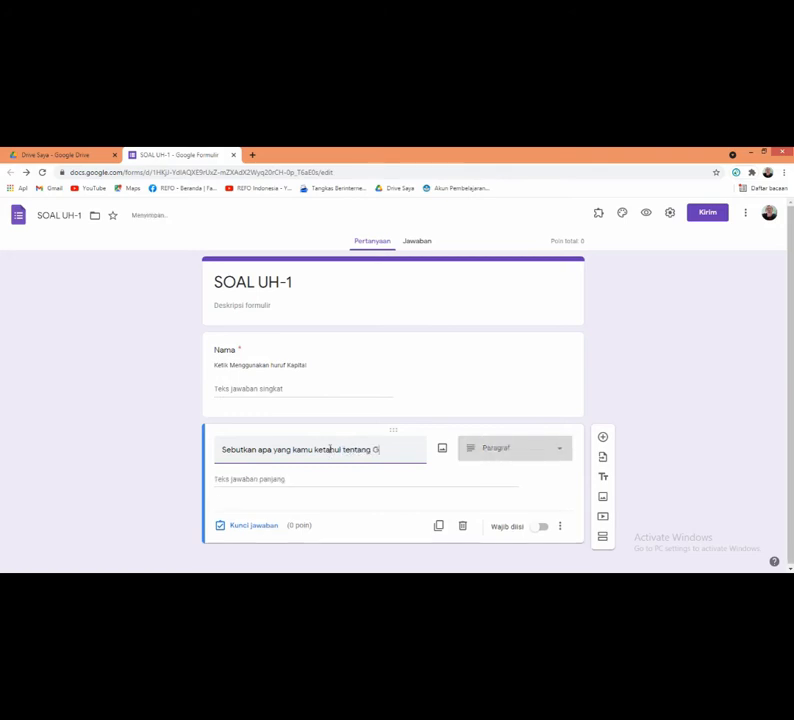
text(erhana bulan)
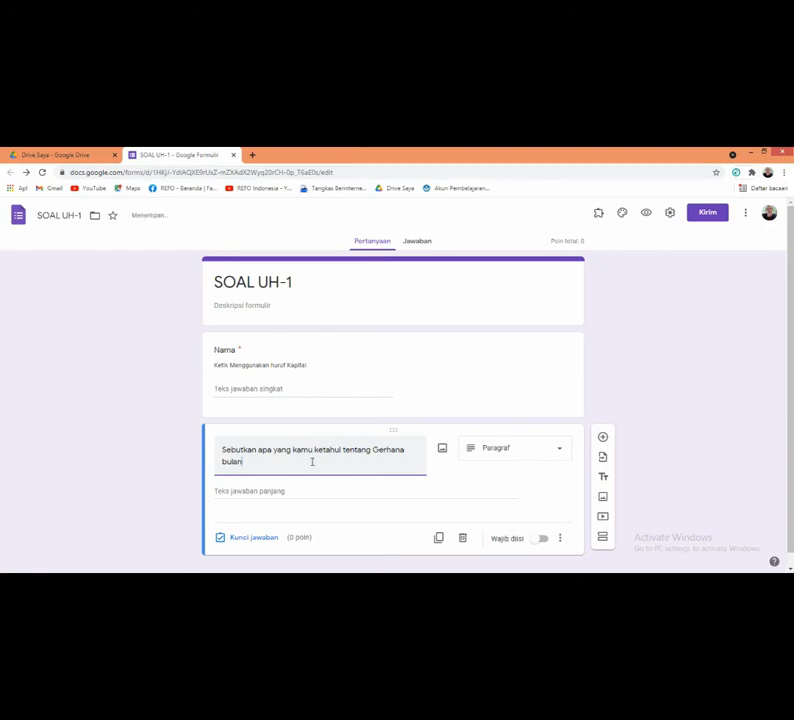
scroll(280, 470, down, 1)
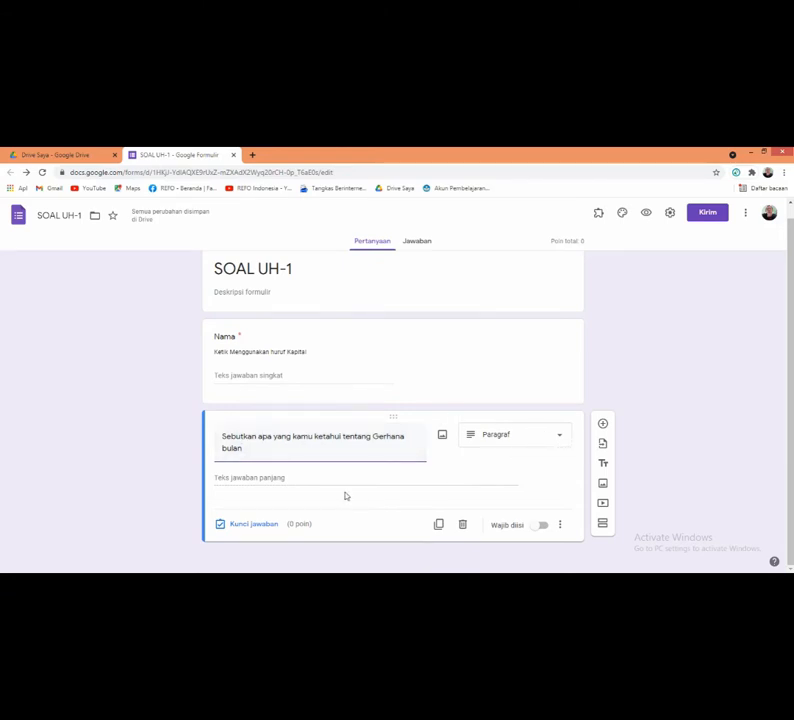
Step: Make the Gerhana bulan question required and give it the description "Uraikan tentang gerhana bulan"
click(541, 525)
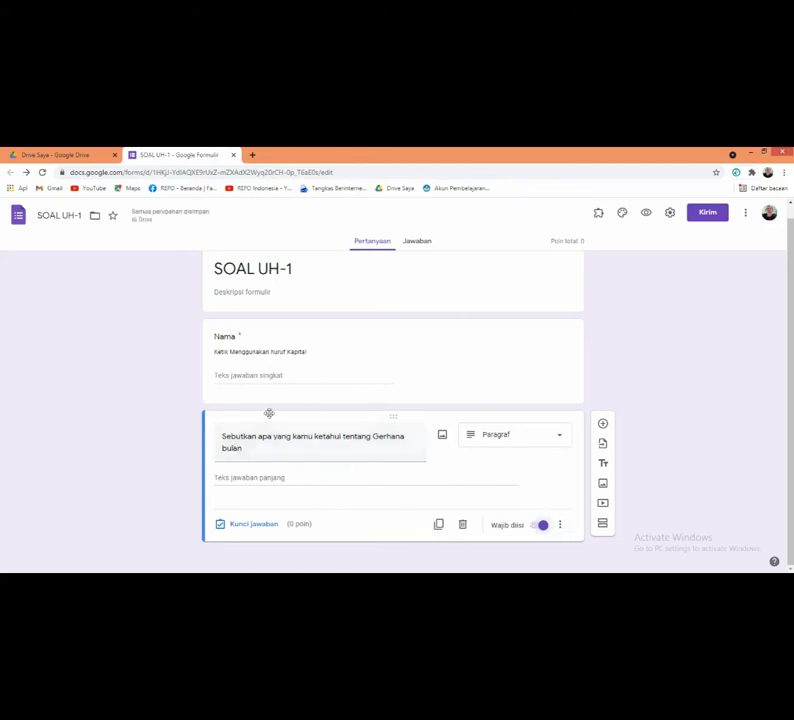
click(561, 527)
click(590, 526)
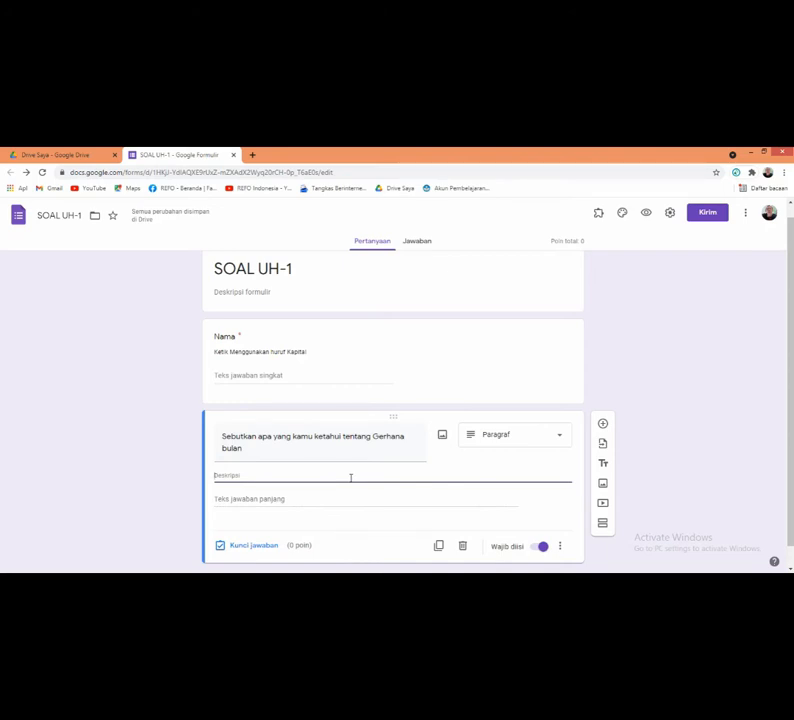
text(Ujaia)
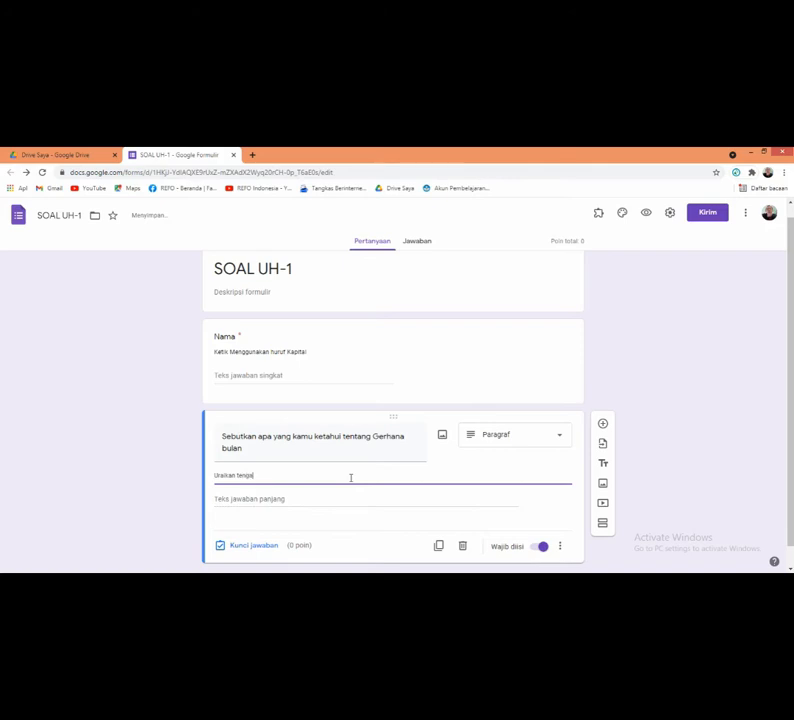
text(an tentang gerhana b)
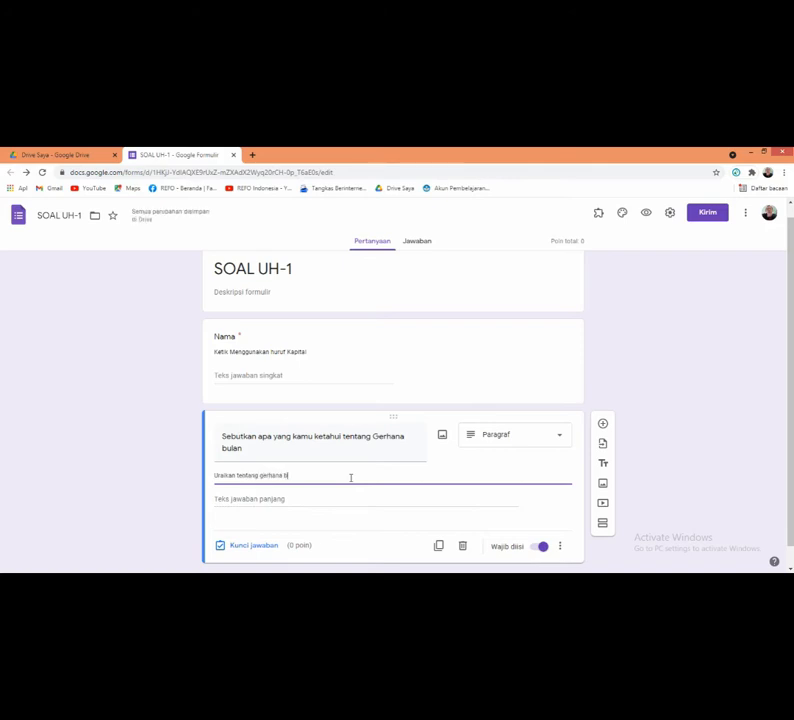
text(ulan)
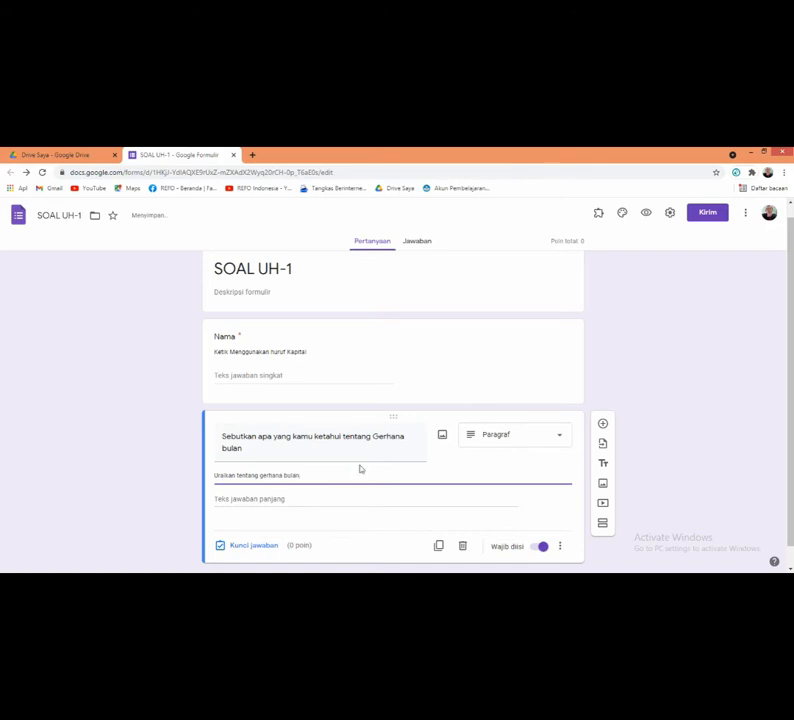
Step: Add a third question, "4+1 = ?", keeping the multiple choice (Pilihan ganda) answer type
scroll(362, 469, down, 1)
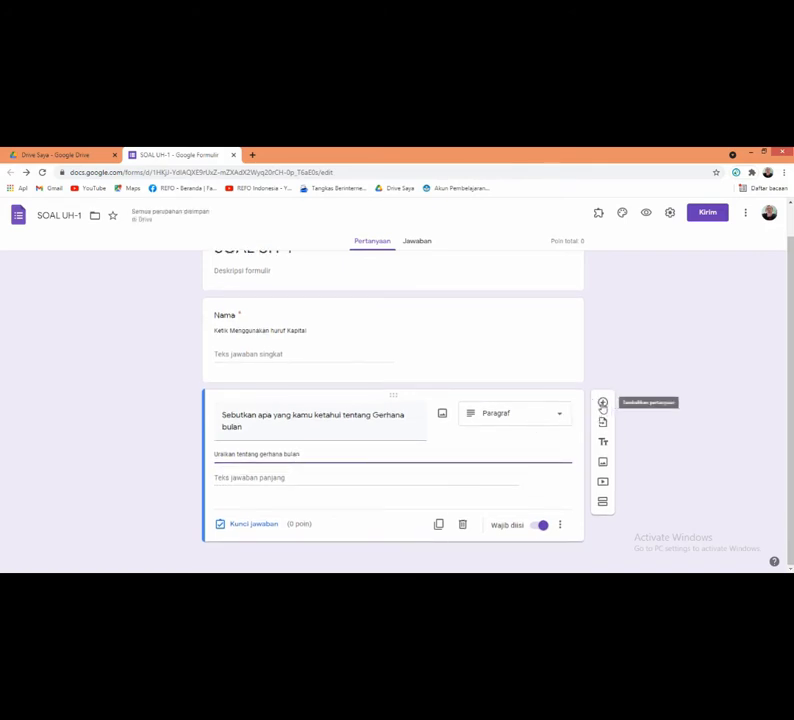
click(603, 404)
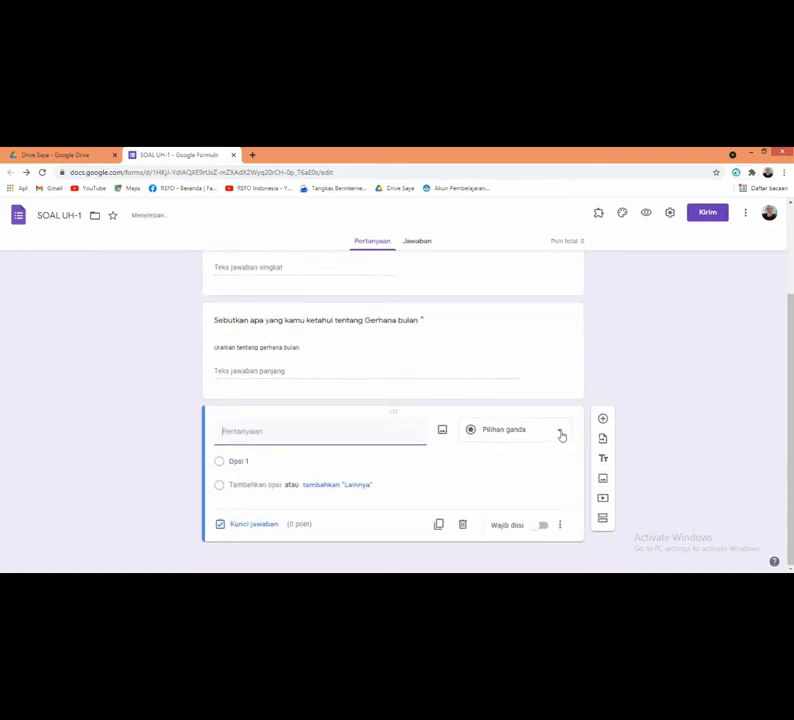
click(560, 432)
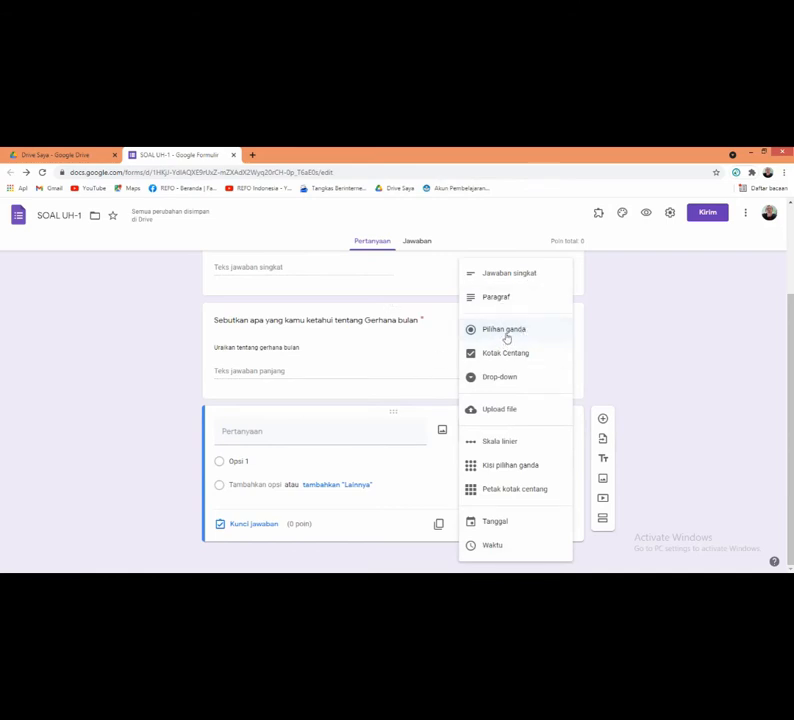
click(297, 429)
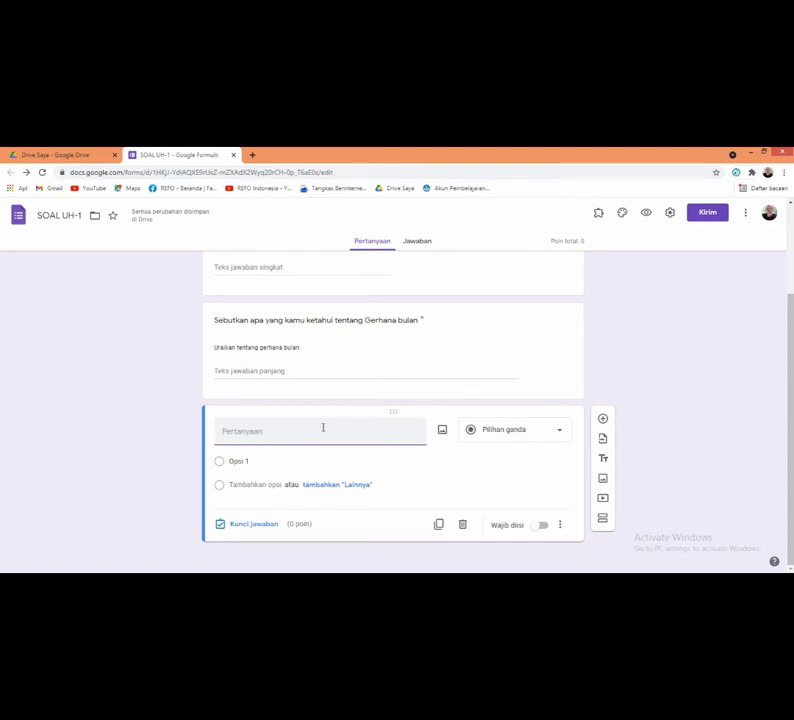
text(4+1 =)
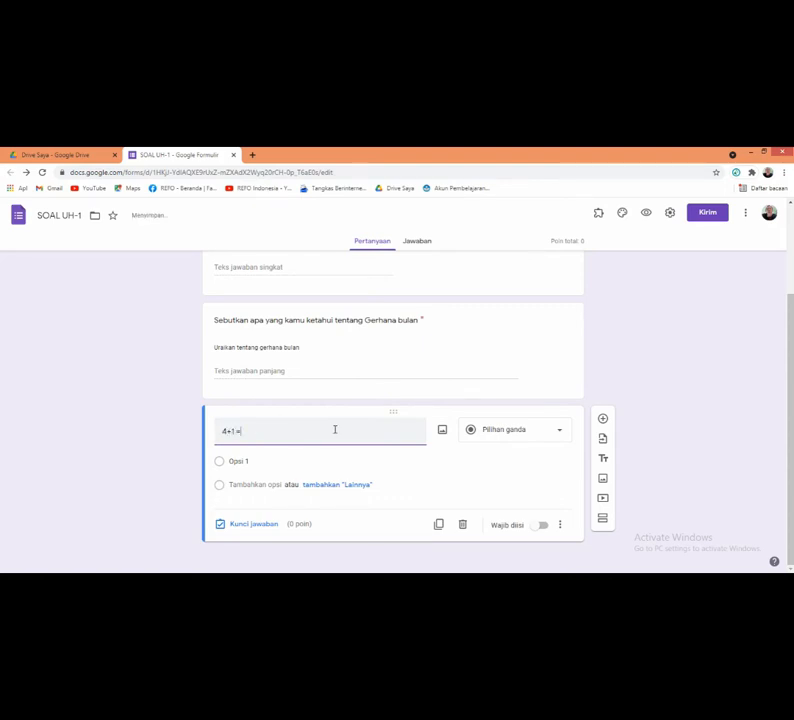
text( ?)
Step: Enter the answer options 5, 6, 7 and 8 for the "4+1 = ?" question
click(292, 460)
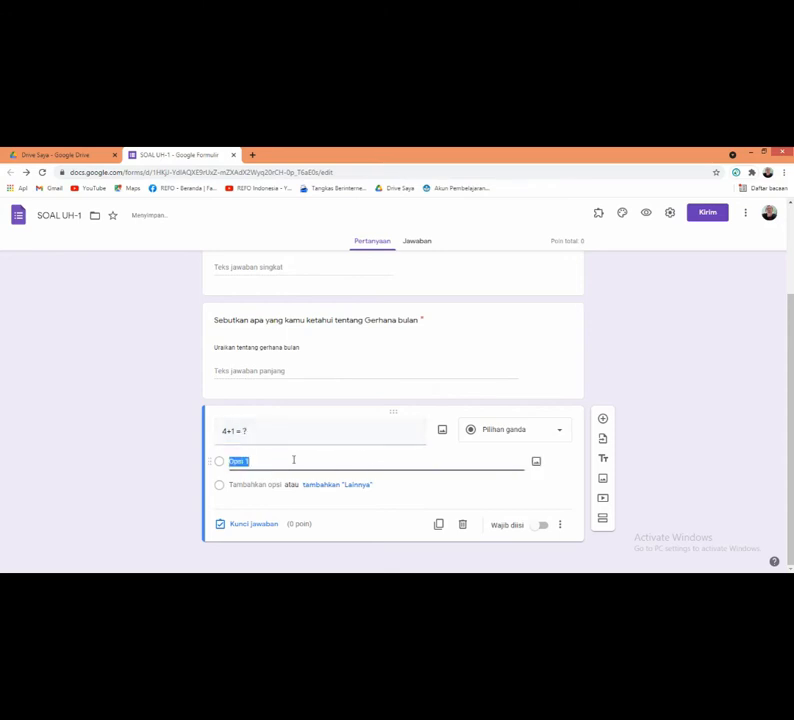
text(5)
key(Return)
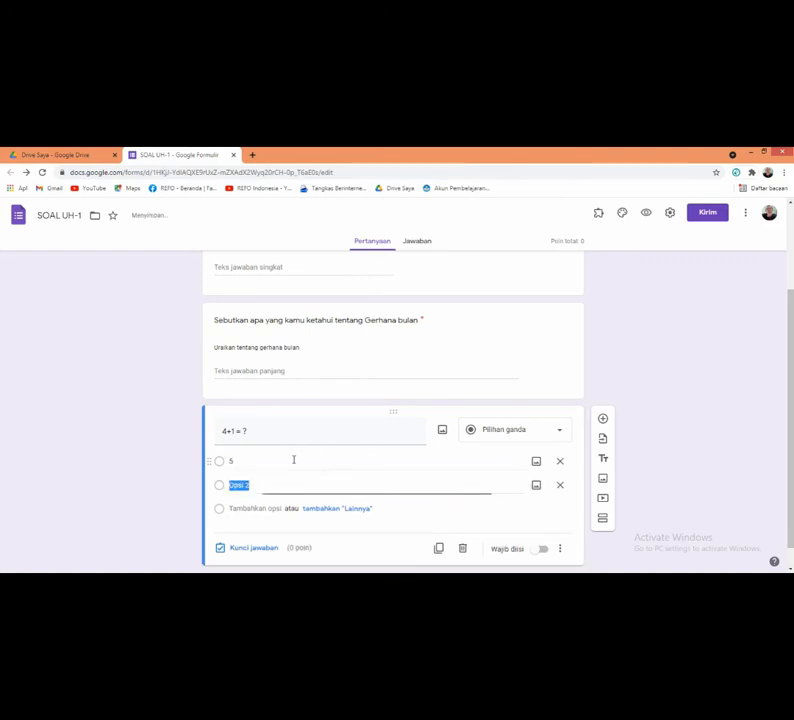
text(6)
key(Return)
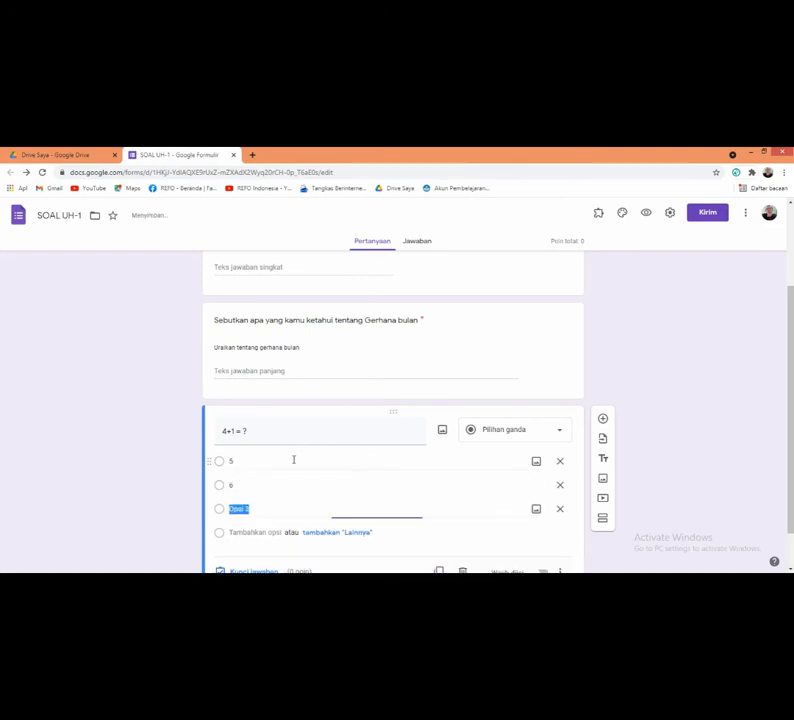
text(7)
key(Return)
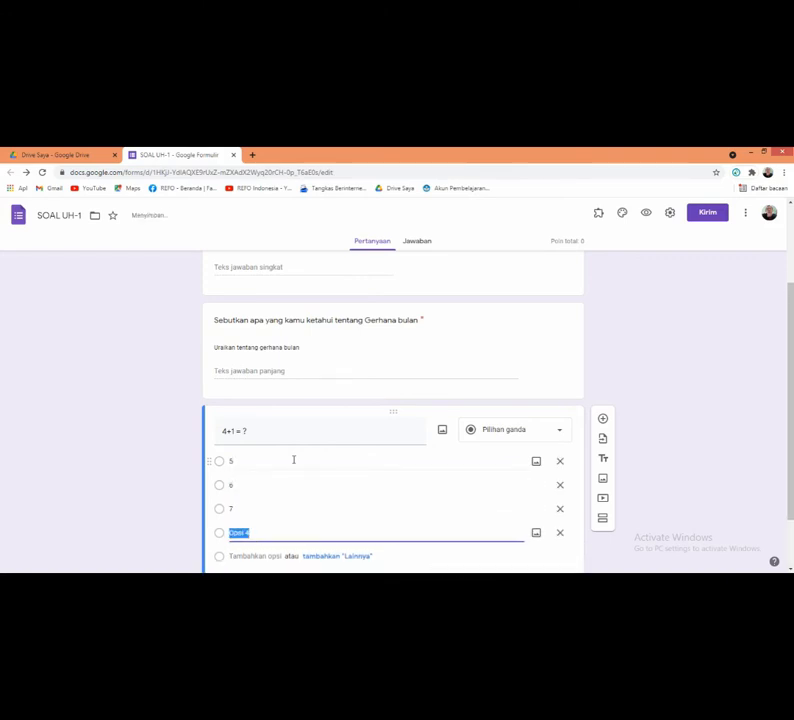
text(8)
Step: Make the "4+1 = ?" question required and set its answer key to 5, worth 2 points
scroll(335, 512, down, 1)
scroll(335, 512, down, 1)
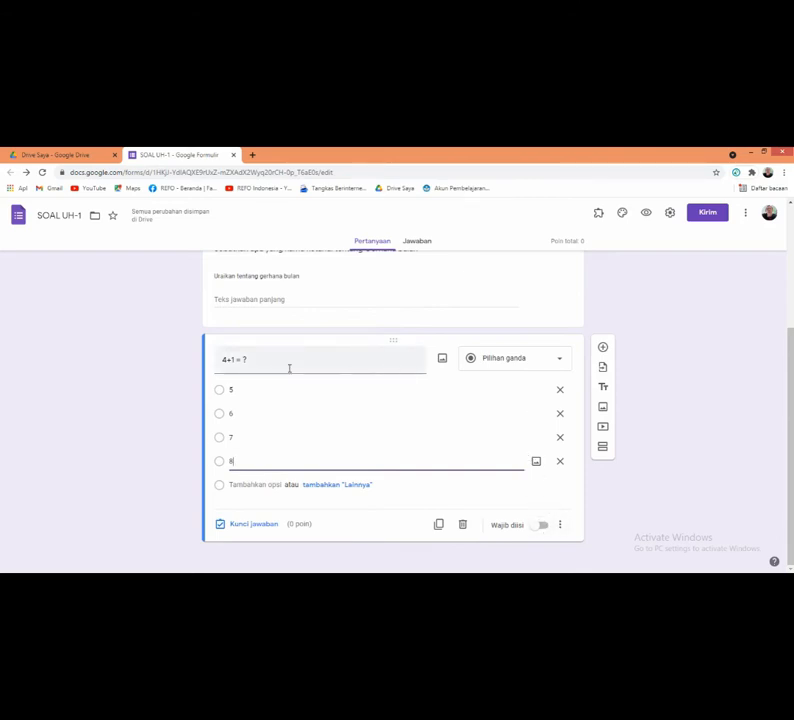
click(543, 528)
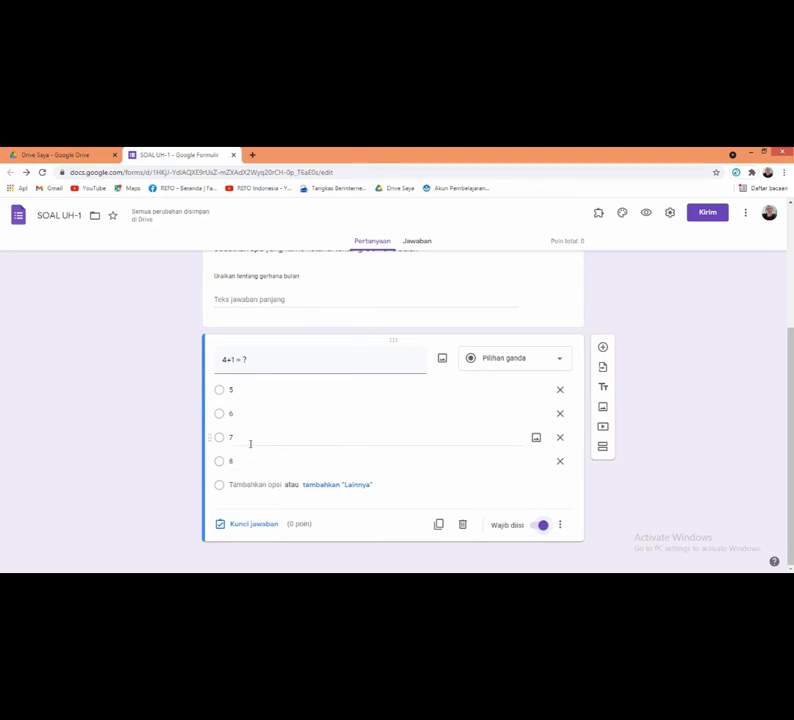
click(253, 525)
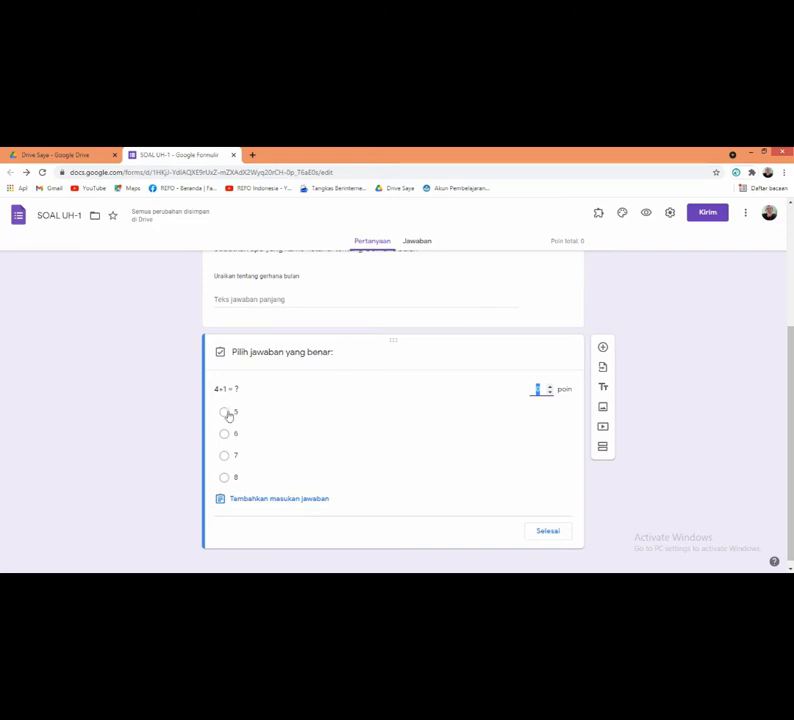
click(227, 413)
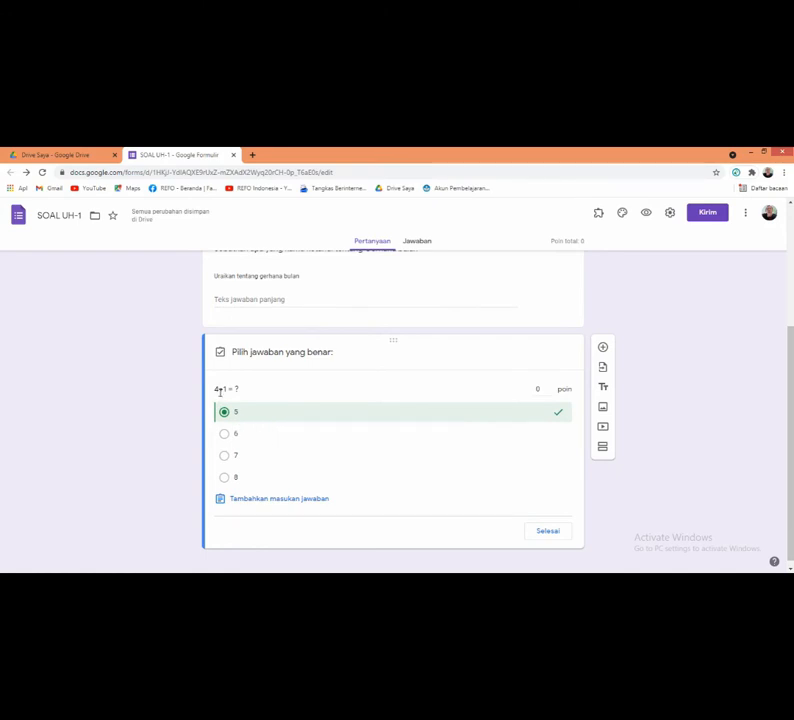
click(535, 388)
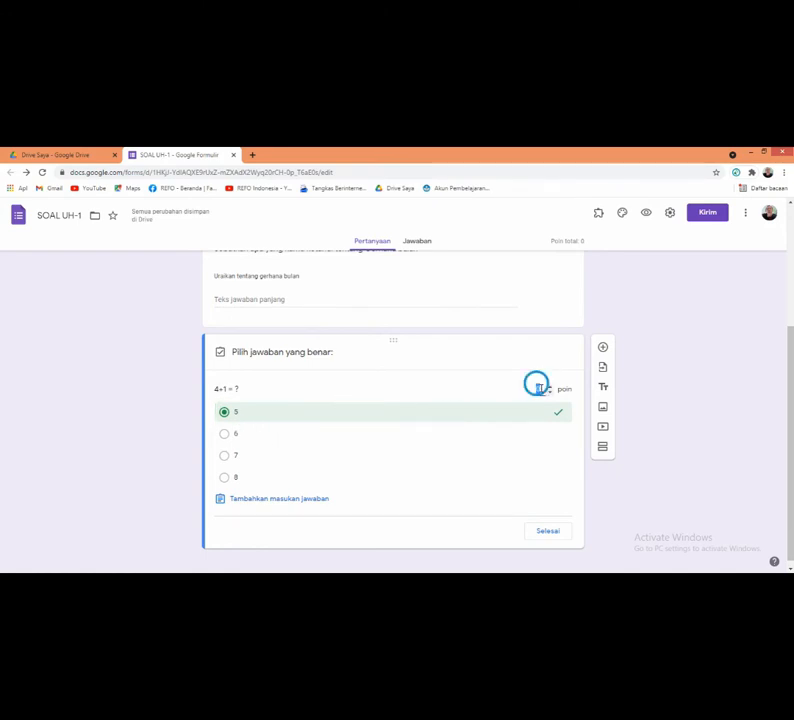
text(2)
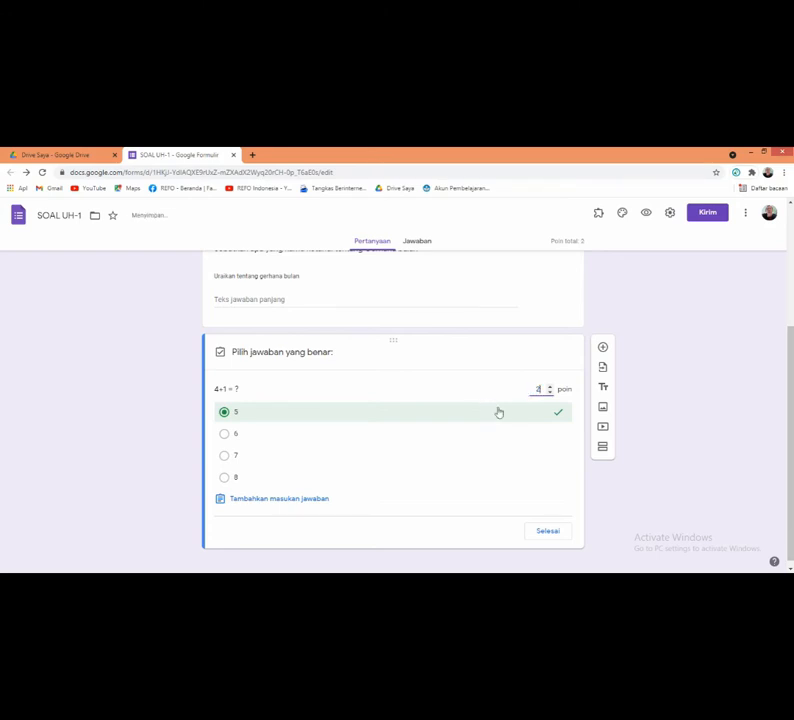
click(550, 527)
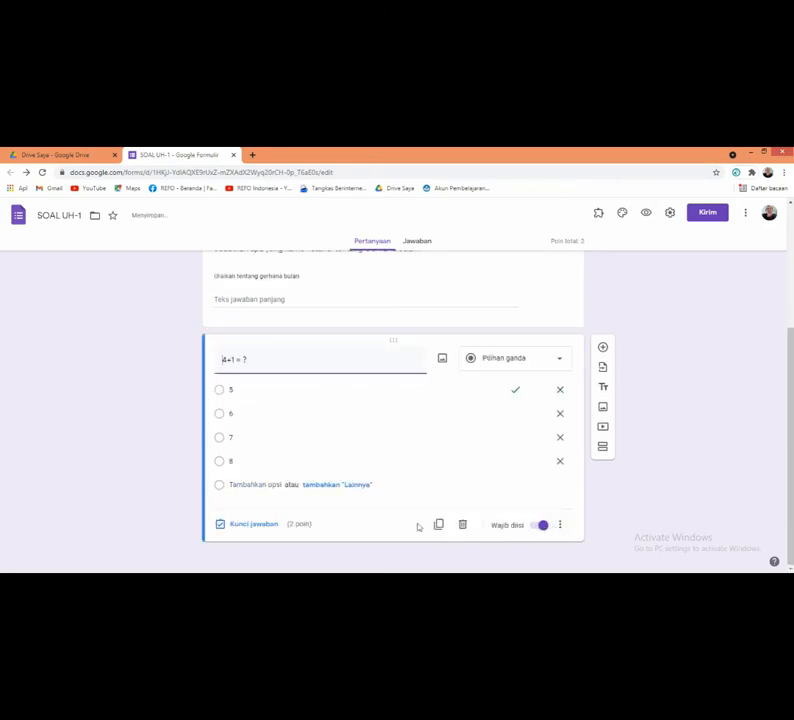
Step: Add a fourth question, "Apa makanan kesukaanmu", with the checkbox (Kotak Centang) answer type
click(603, 347)
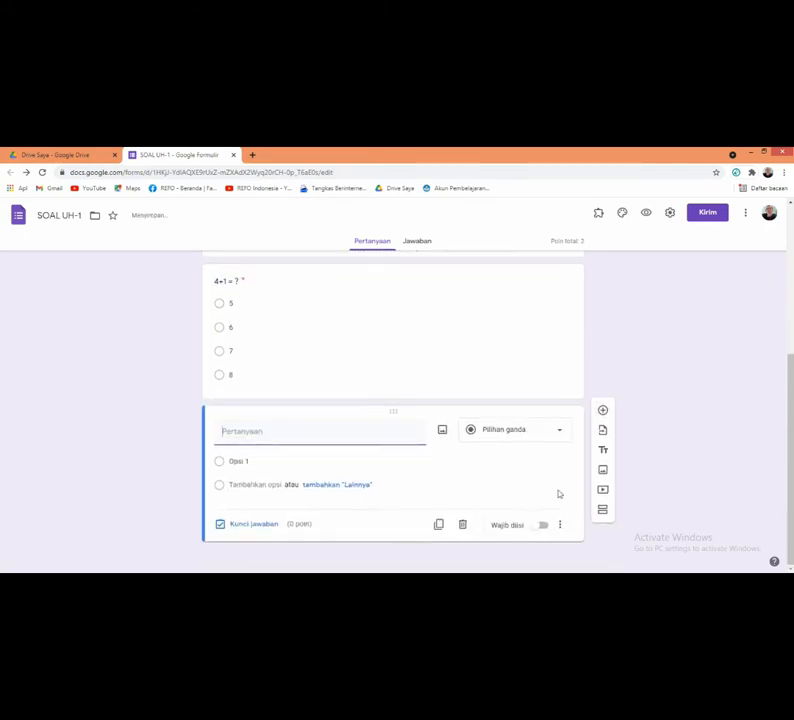
click(560, 433)
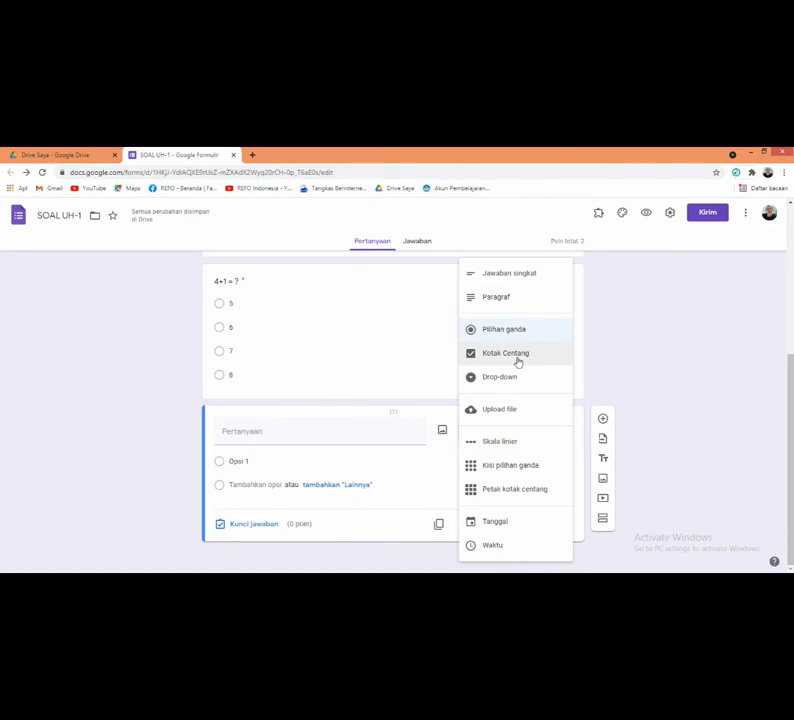
click(295, 428)
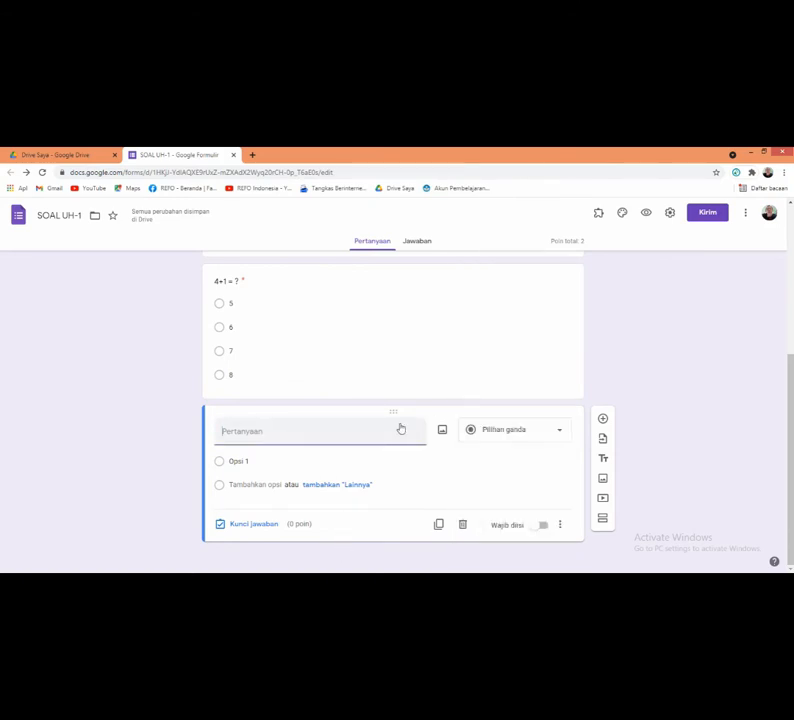
text(P)
key(BackSpace)
key(BackSpace)
text(Apa)
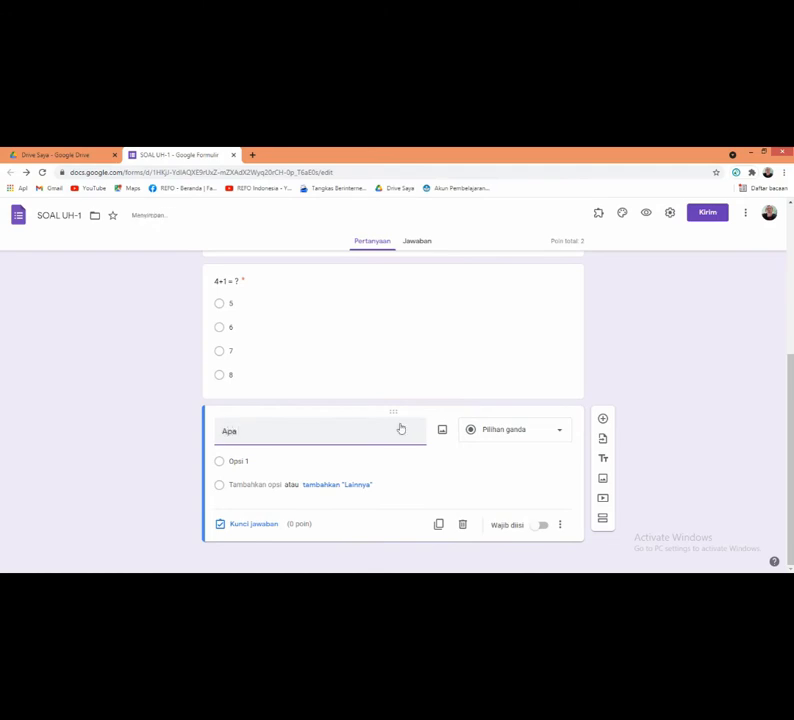
text( makanan kesukaanmu)
click(560, 434)
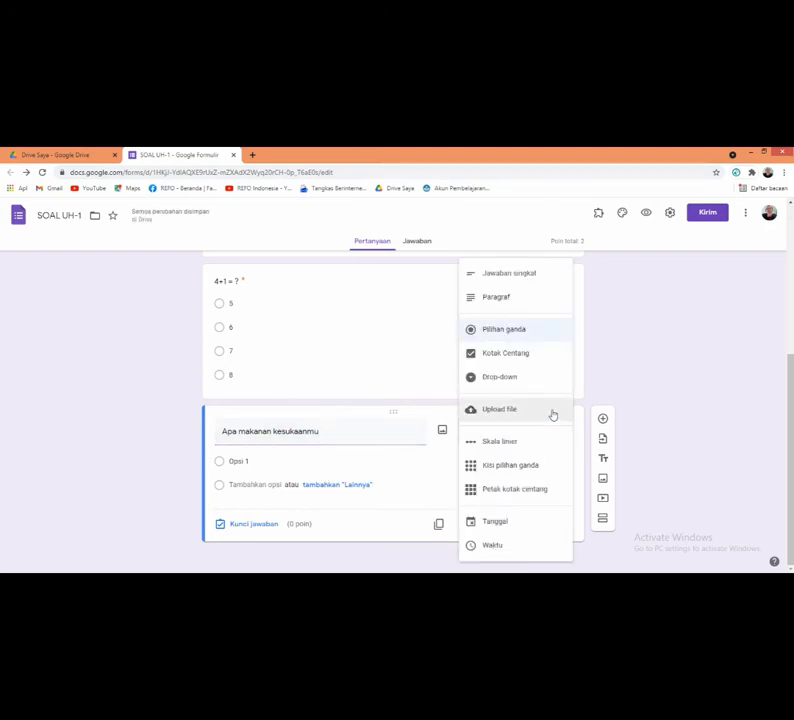
click(524, 357)
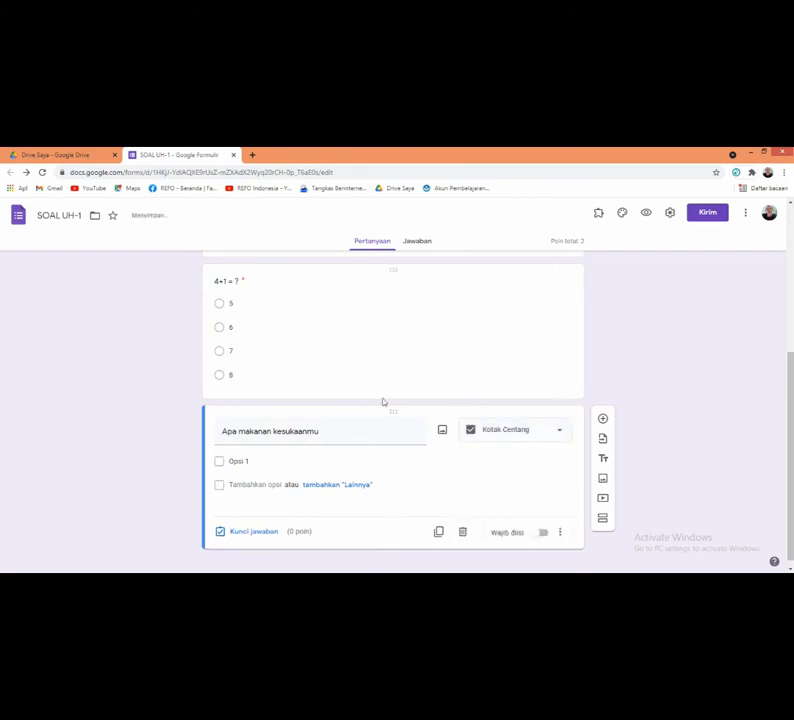
Step: Enter the checkbox options Bakso, Rujak, Gualai and Soto for the favourite food question
click(277, 458)
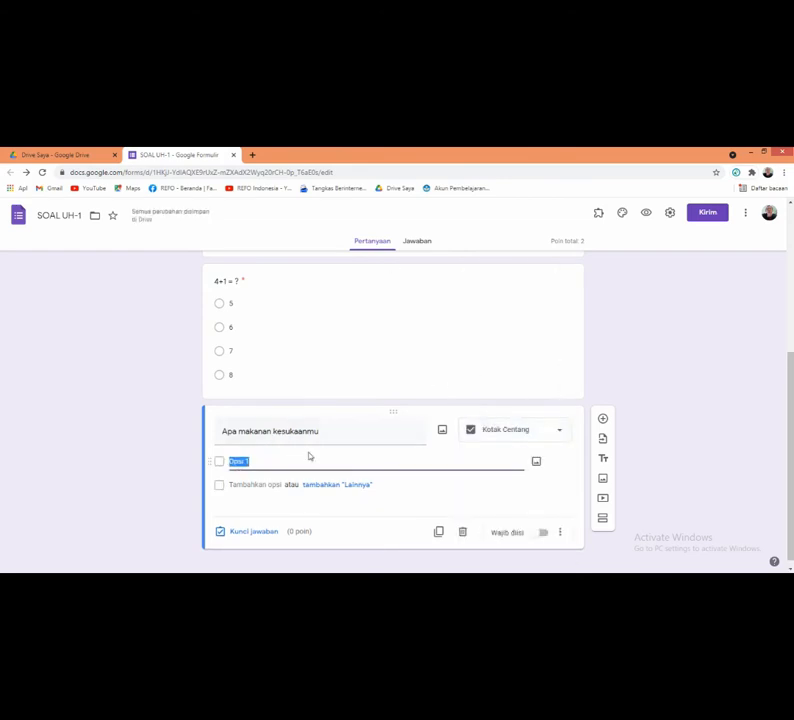
text(Bakso)
key(Return)
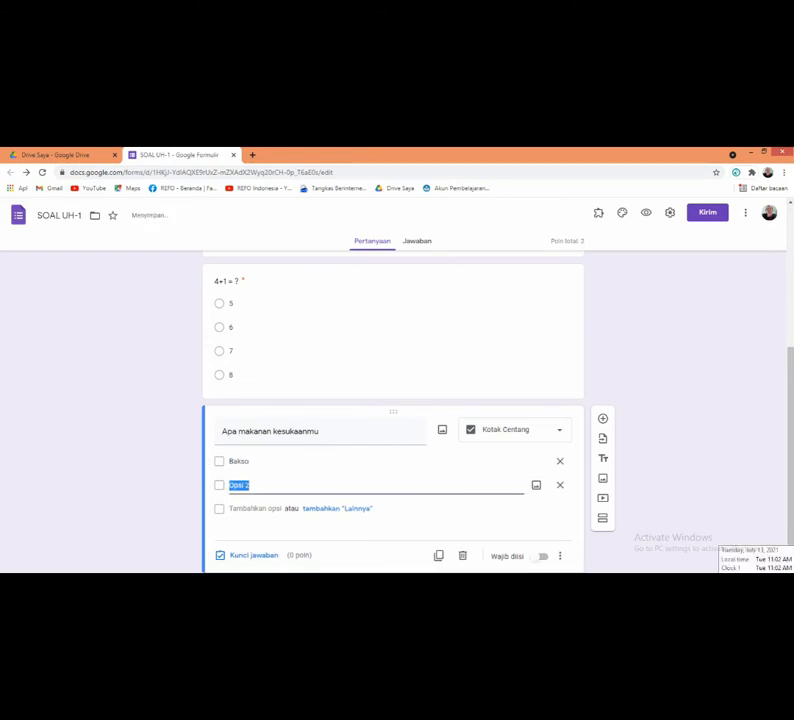
text(H)
key(Return)
text(Gualal)
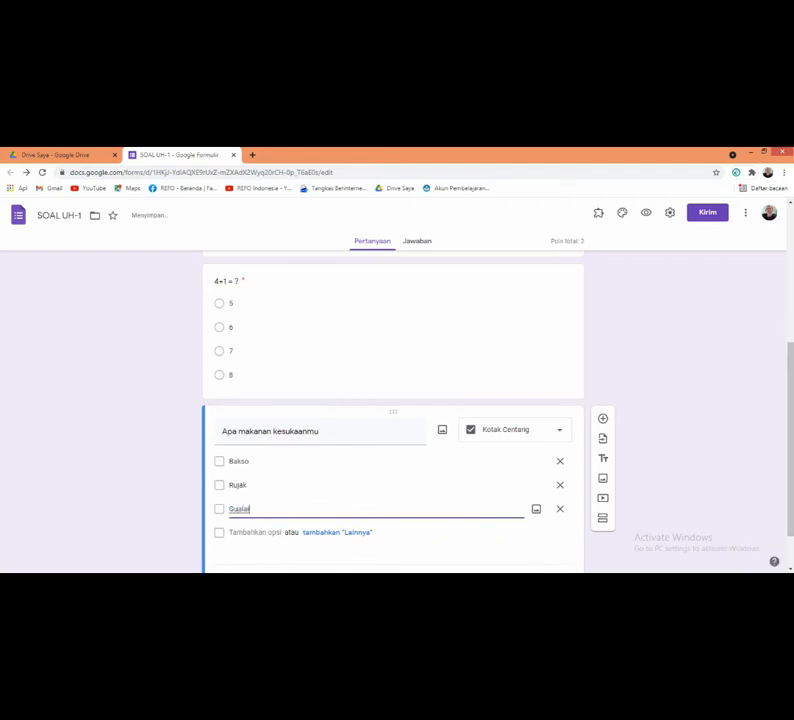
key(Return)
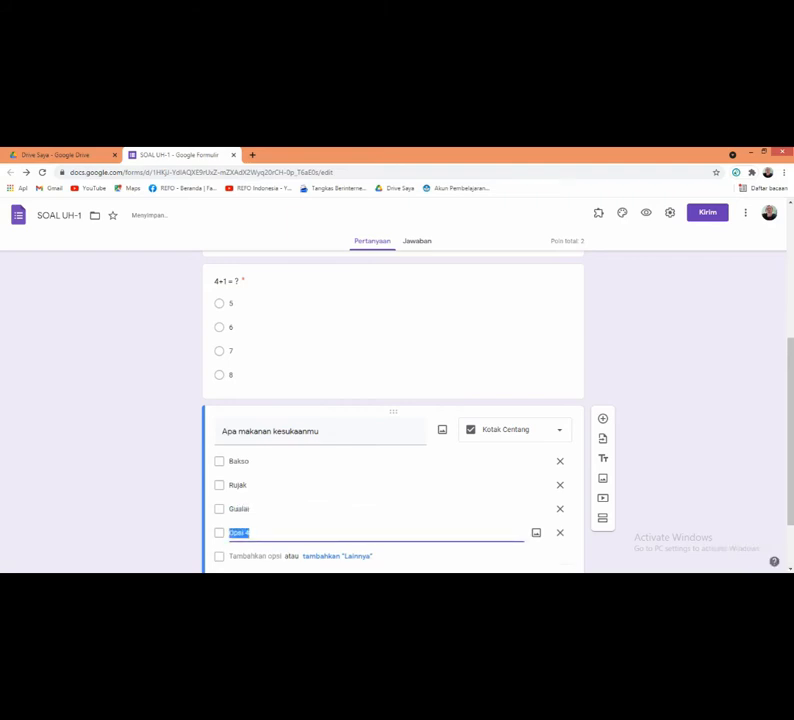
text(Soto)
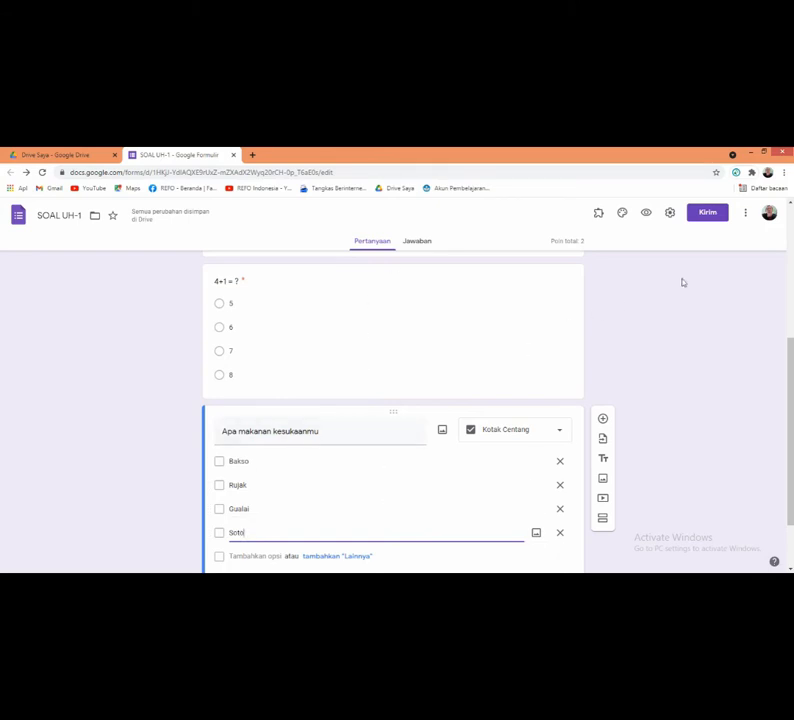
Step: Preview the form and try several choices in the "4+1 = ?" question, ending on 6, to check its single-answer selection
click(647, 214)
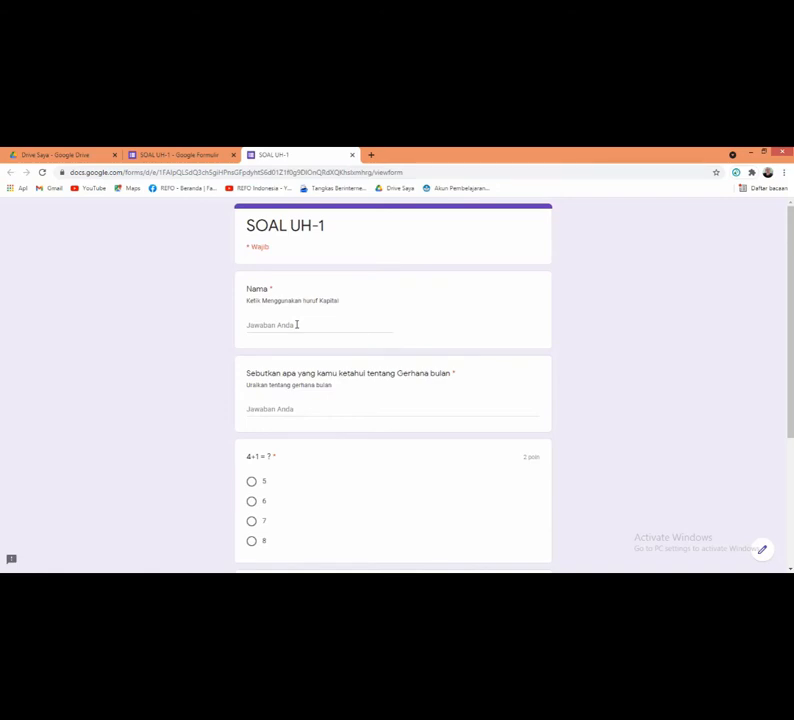
scroll(302, 387, down, 1)
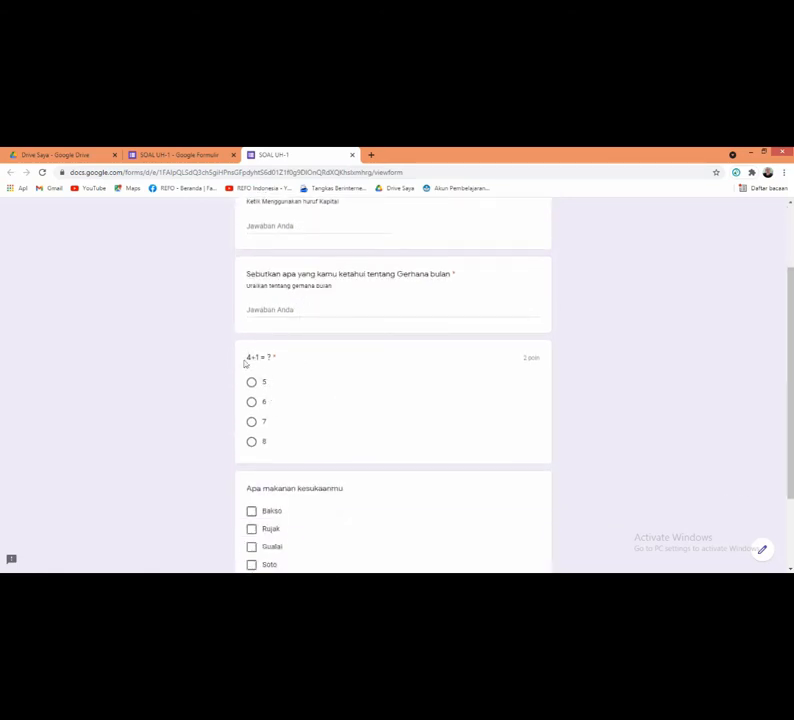
click(252, 383)
click(251, 402)
click(251, 421)
click(252, 383)
click(251, 402)
scroll(278, 400, down, 2)
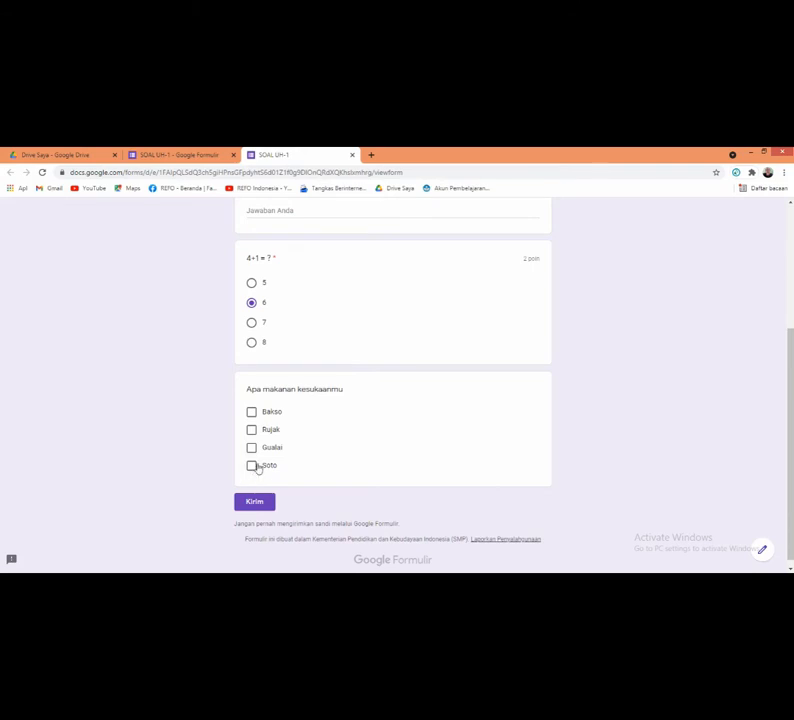
Step: Select all four choices of the favourite food question in the preview, clear Rujak to test multiple selection, and close the preview
click(253, 467)
click(252, 449)
click(253, 430)
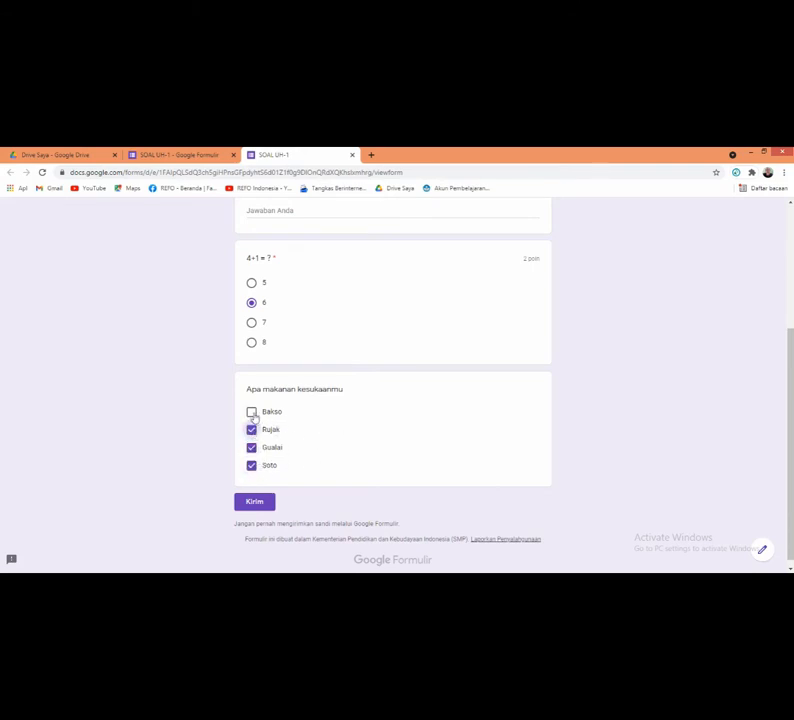
click(253, 413)
click(253, 431)
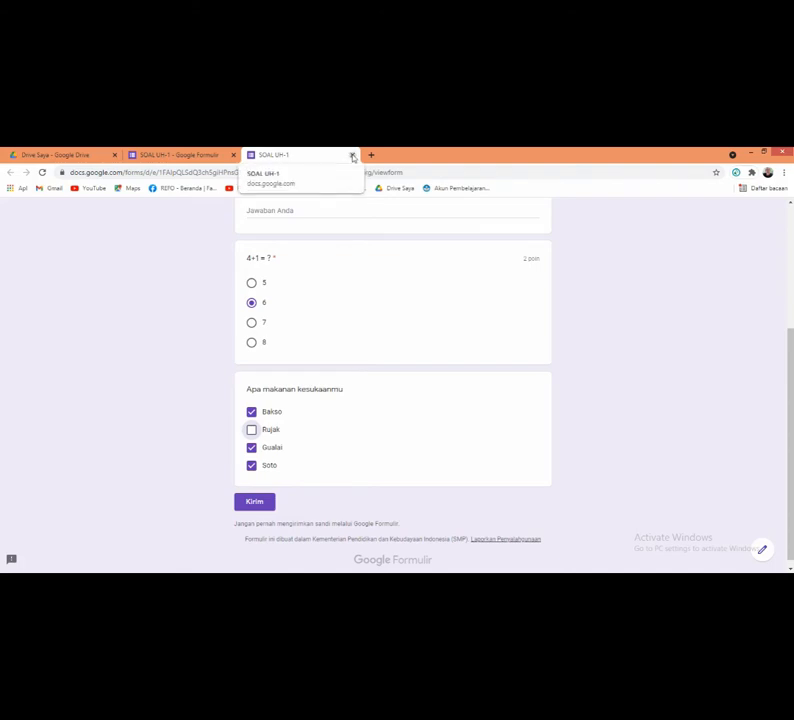
click(352, 155)
click(450, 229)
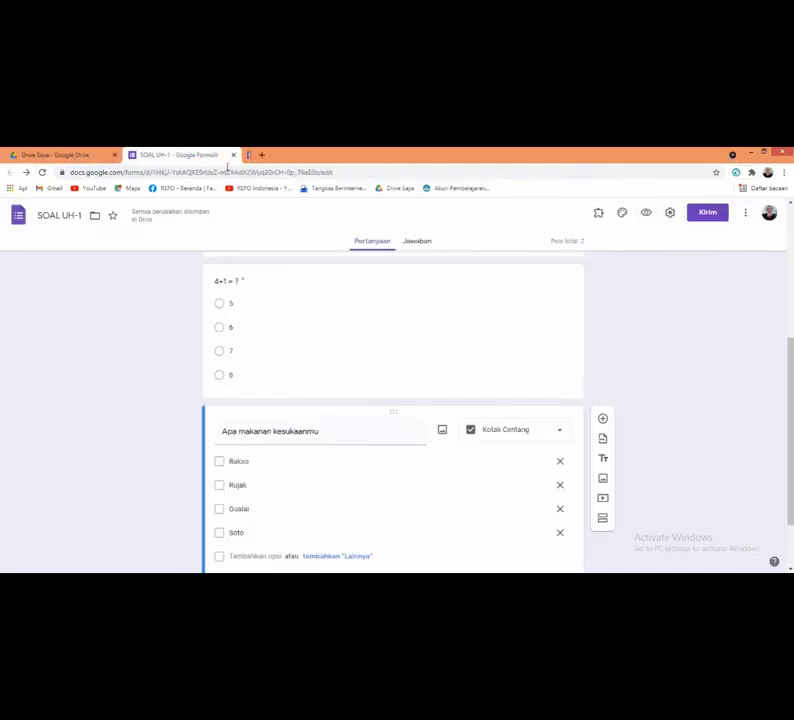
Step: Make the "Apa makanan kesukaanmu" question required and add the description "Boleh pilih lebih dari 1"
scroll(349, 443, down, 1)
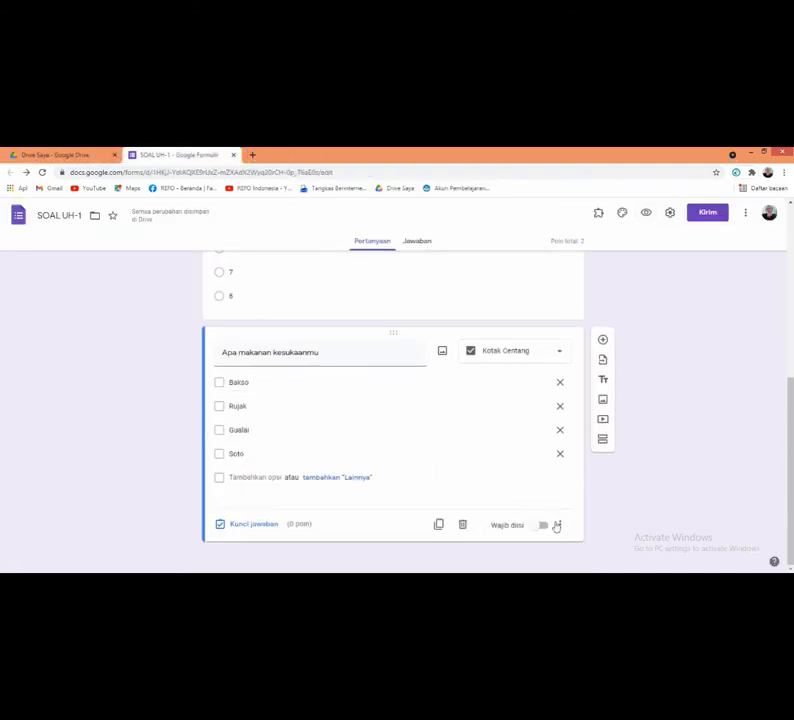
click(545, 528)
triple_click(339, 354)
click(340, 353)
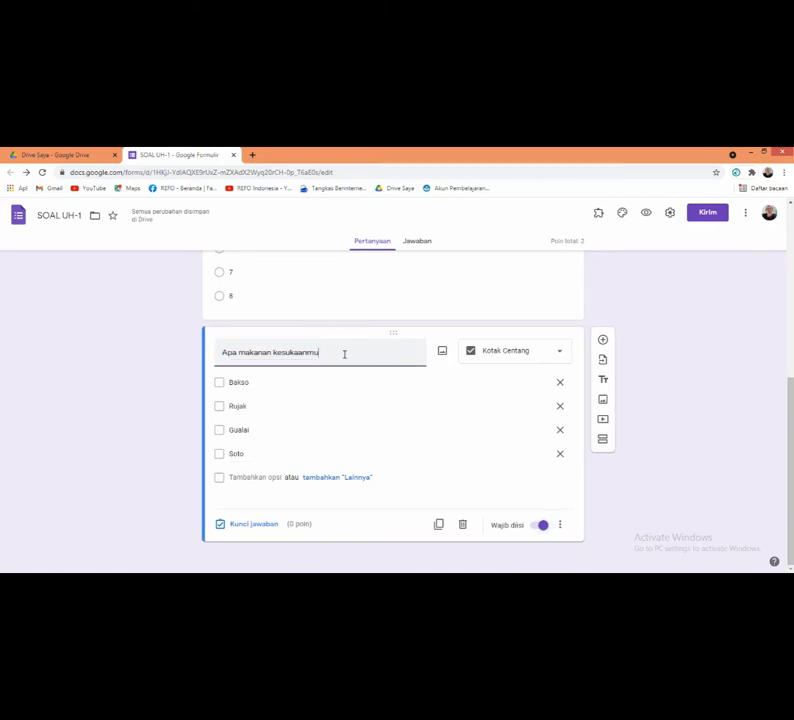
click(561, 525)
click(600, 497)
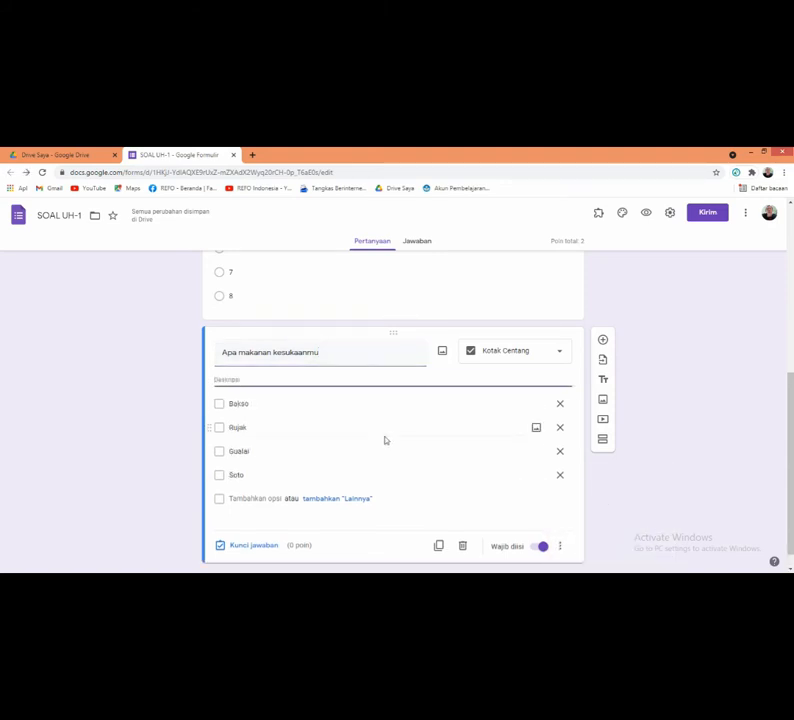
text(B)
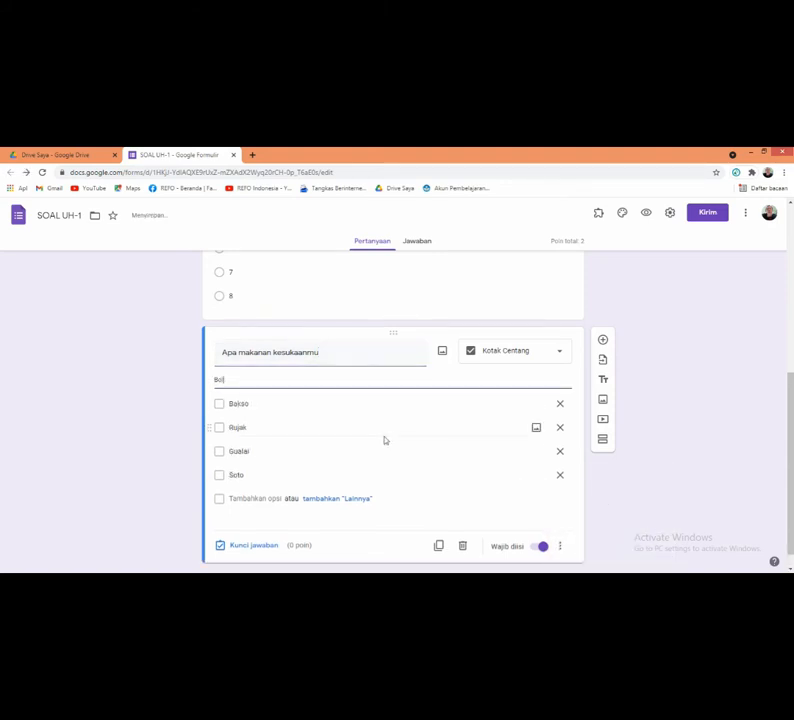
text(oleh pilih lebih)
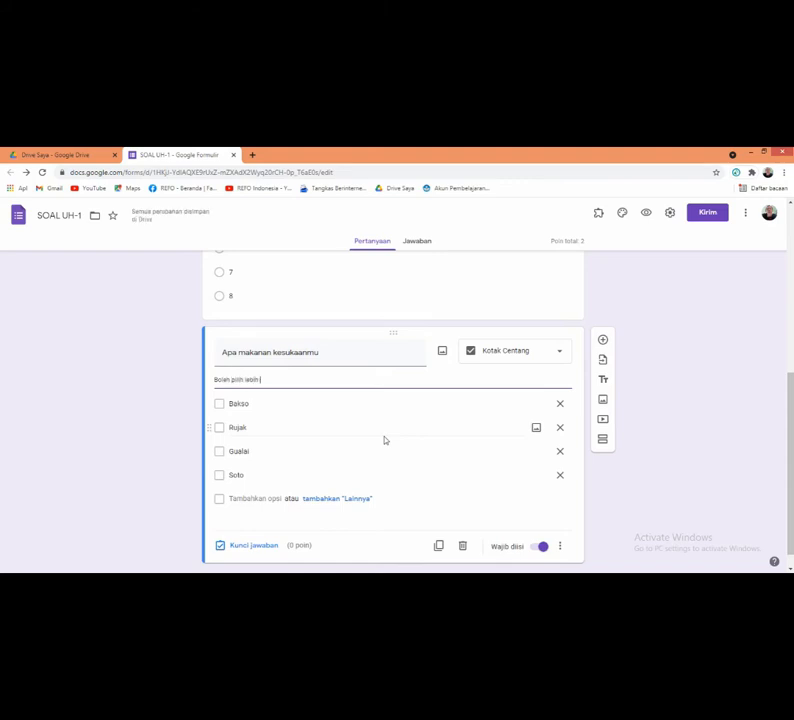
text( dari 1)
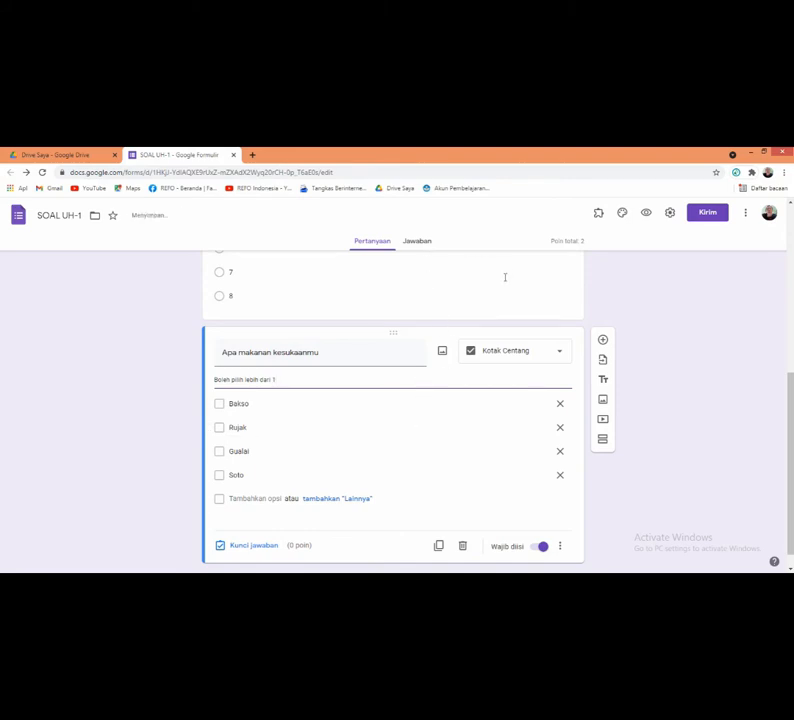
Step: Preview the form again, select Rujak, Bakso and Gualai in the favourite food question, and close the preview
scroll(530, 272, up, 3)
click(648, 214)
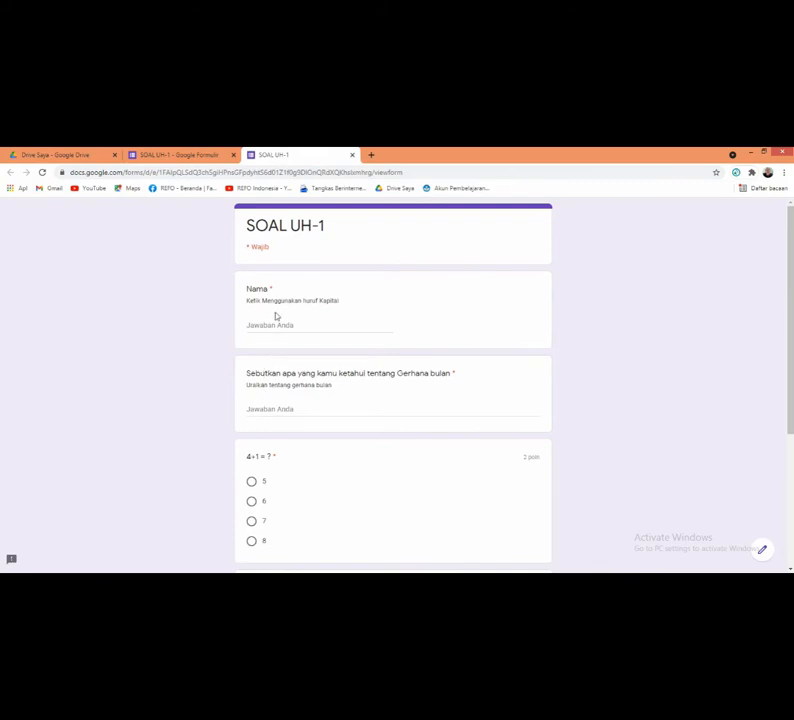
scroll(296, 384, down, 2)
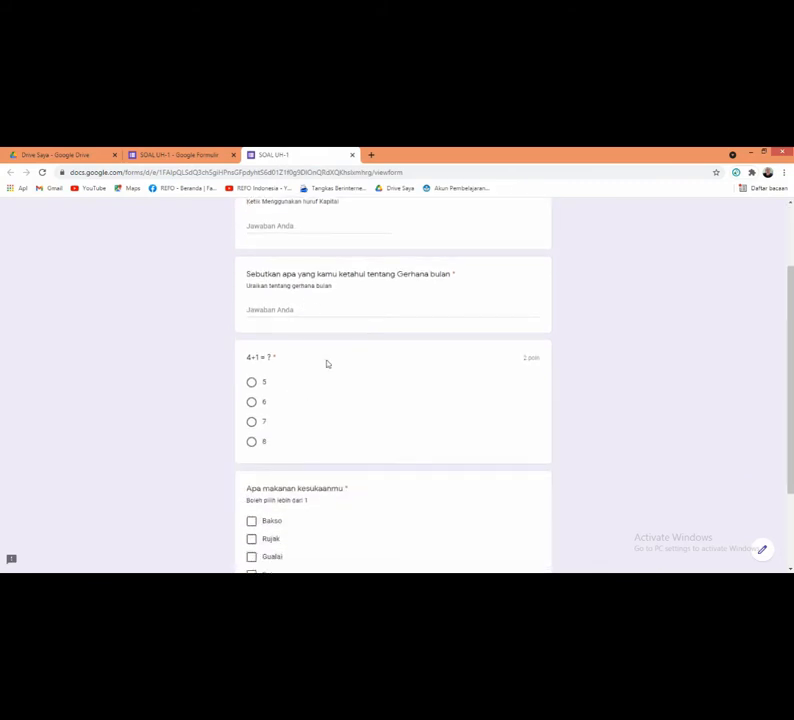
scroll(290, 400, down, 2)
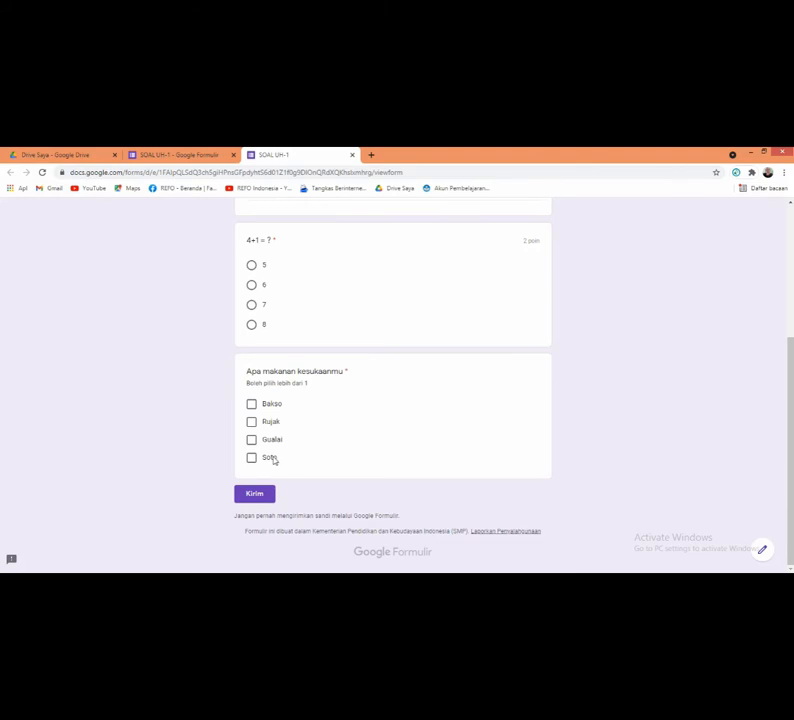
click(253, 424)
click(252, 405)
click(250, 438)
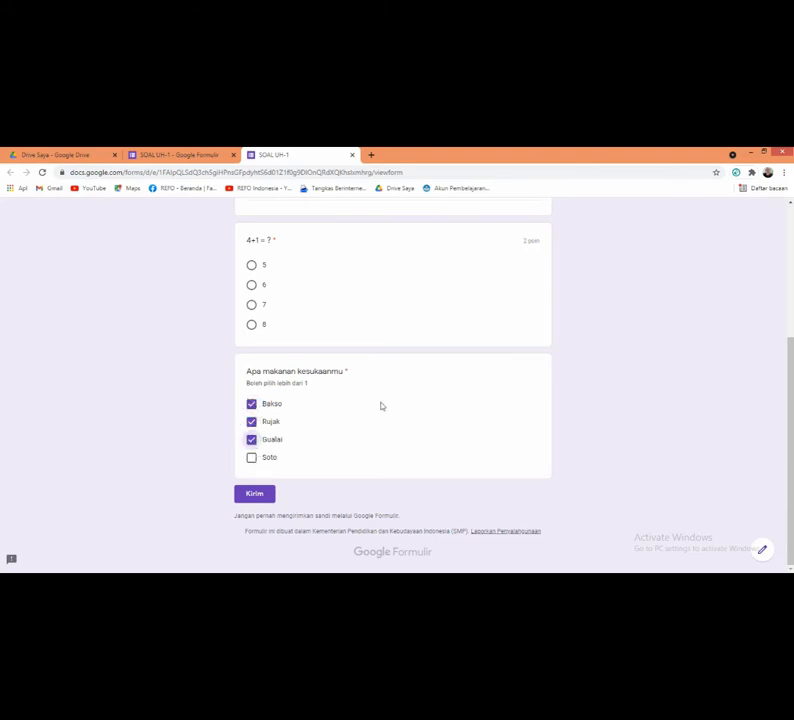
click(352, 155)
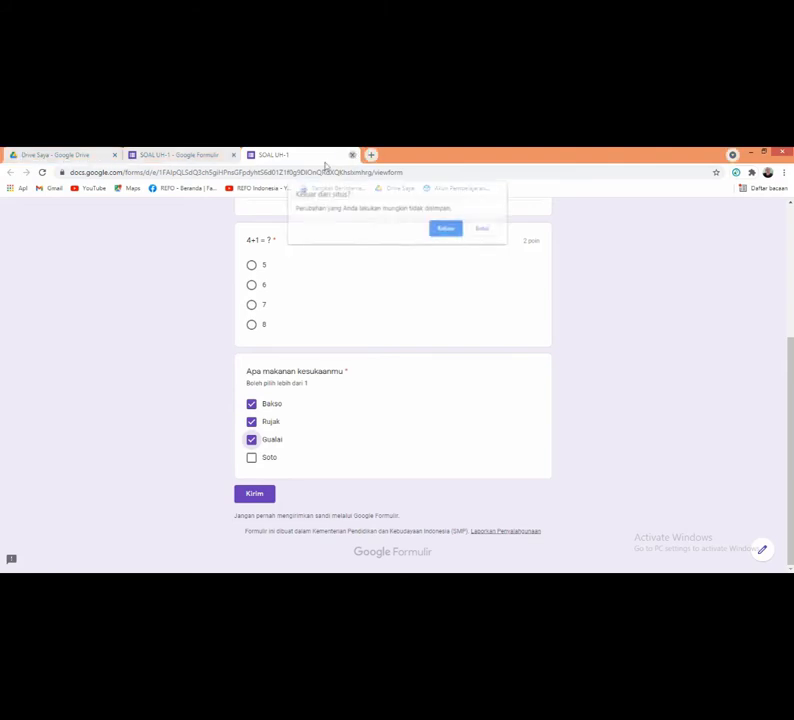
click(450, 227)
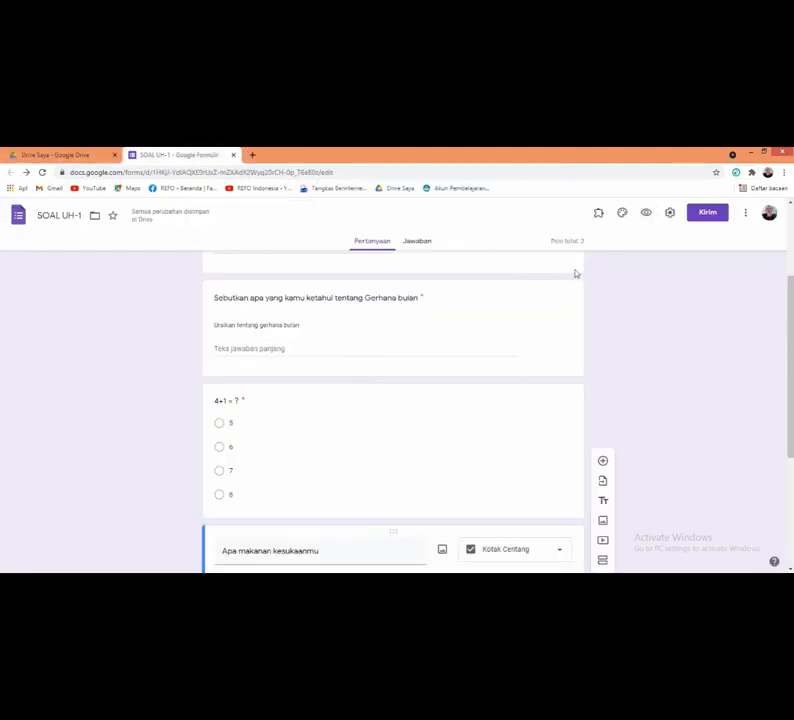
Step: Add a fifth question, "Asal Kabupaten", with the Drop-down answer type
scroll(454, 300, down, 5)
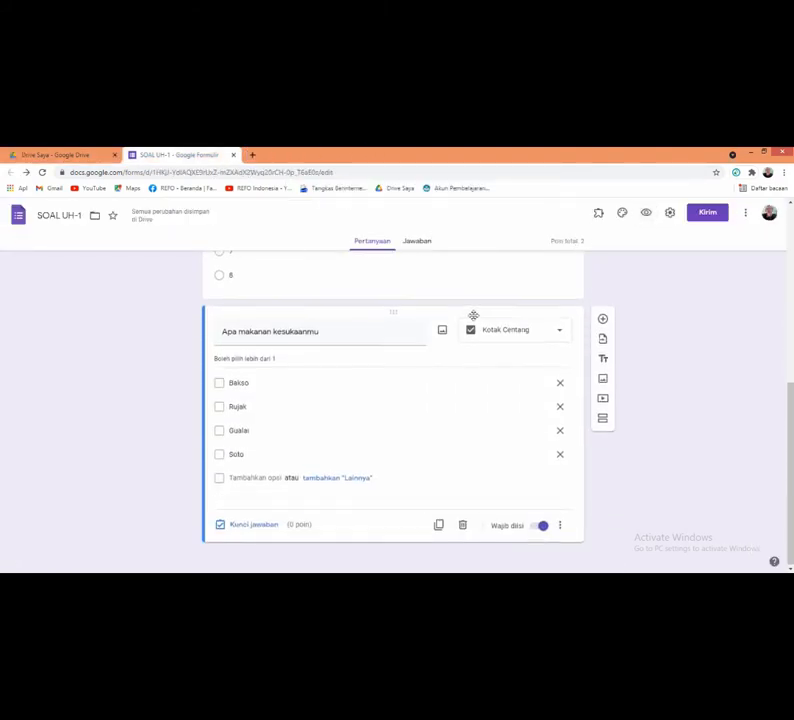
click(604, 320)
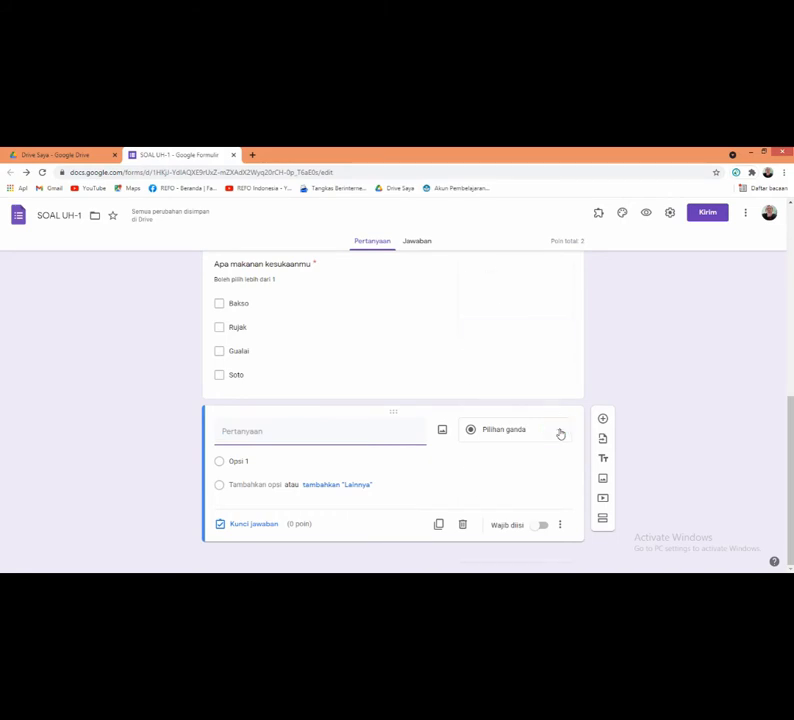
click(560, 432)
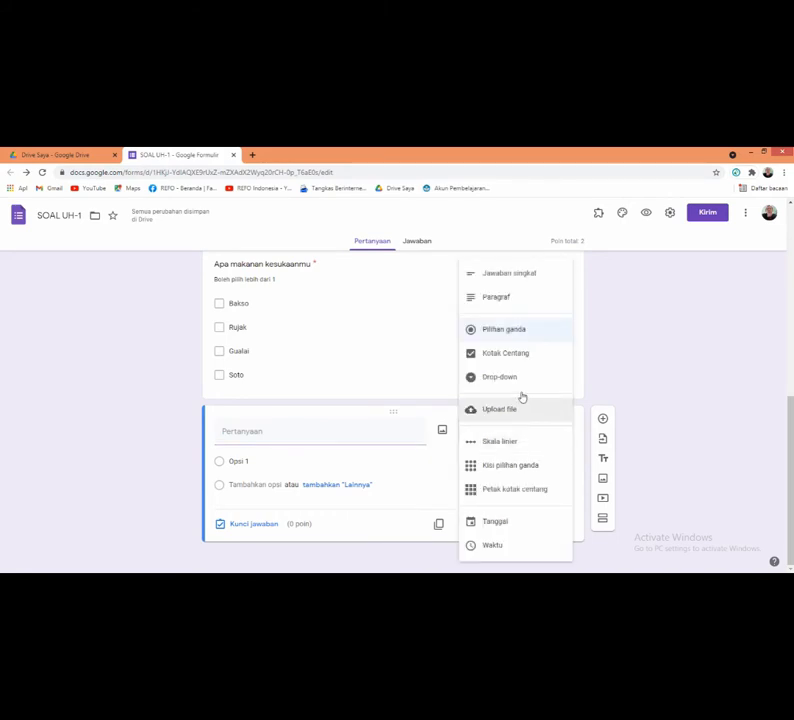
click(509, 273)
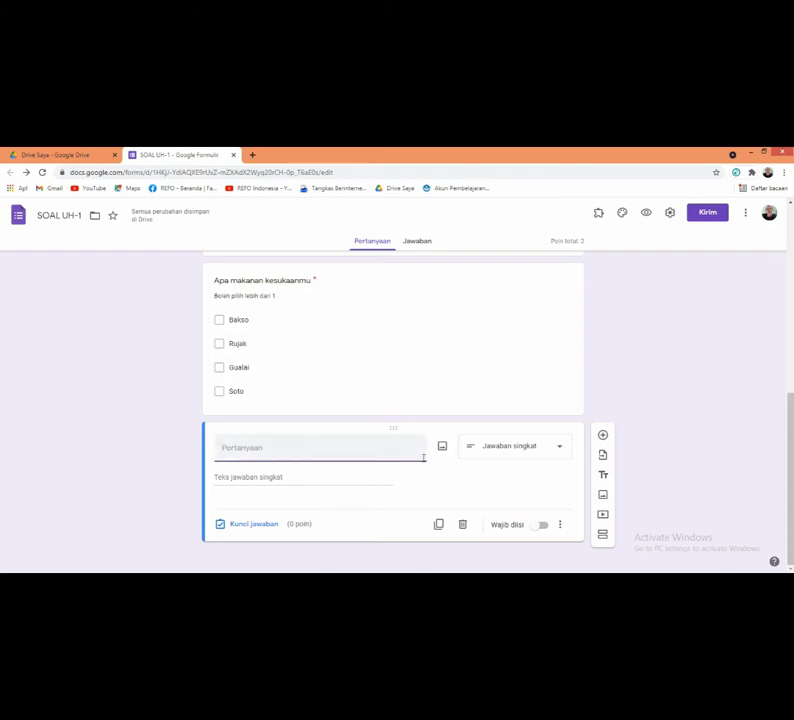
text(Asal)
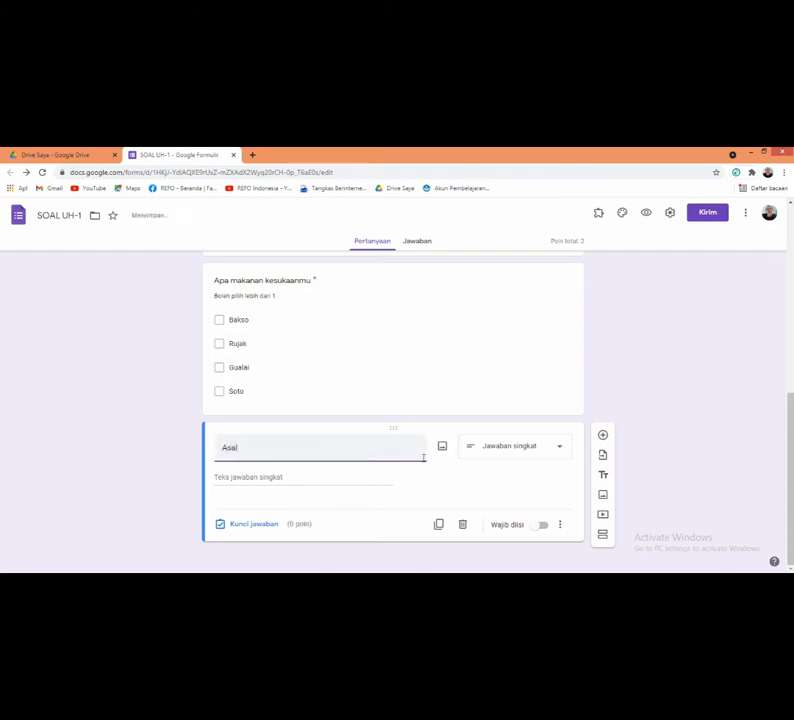
text( Kabupaten)
click(560, 449)
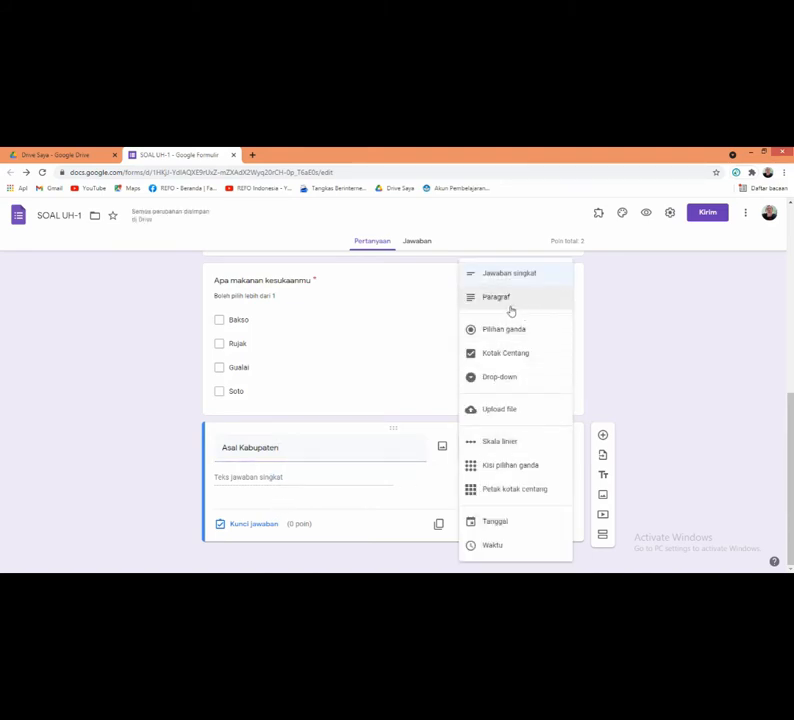
click(500, 377)
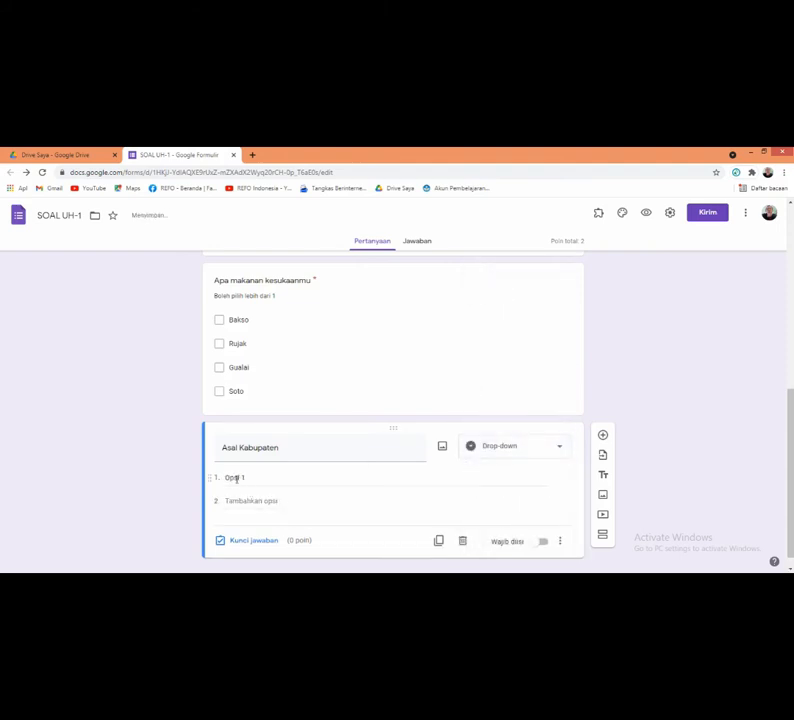
Step: Fill the "Asal Kabupaten" drop-down options with the copied list of regencies and cities from the Prop Jatim Google Docs document
click(236, 479)
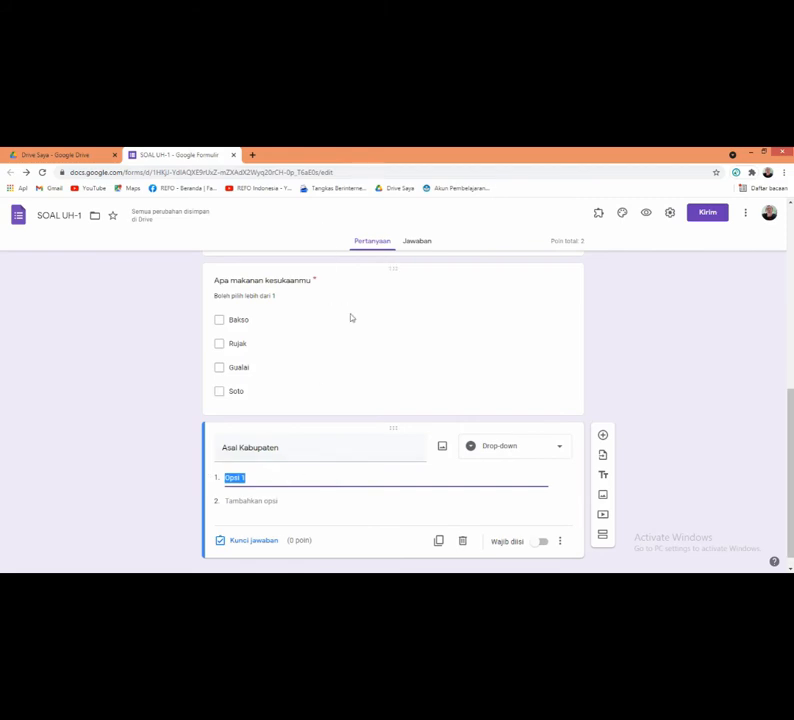
click(477, 583)
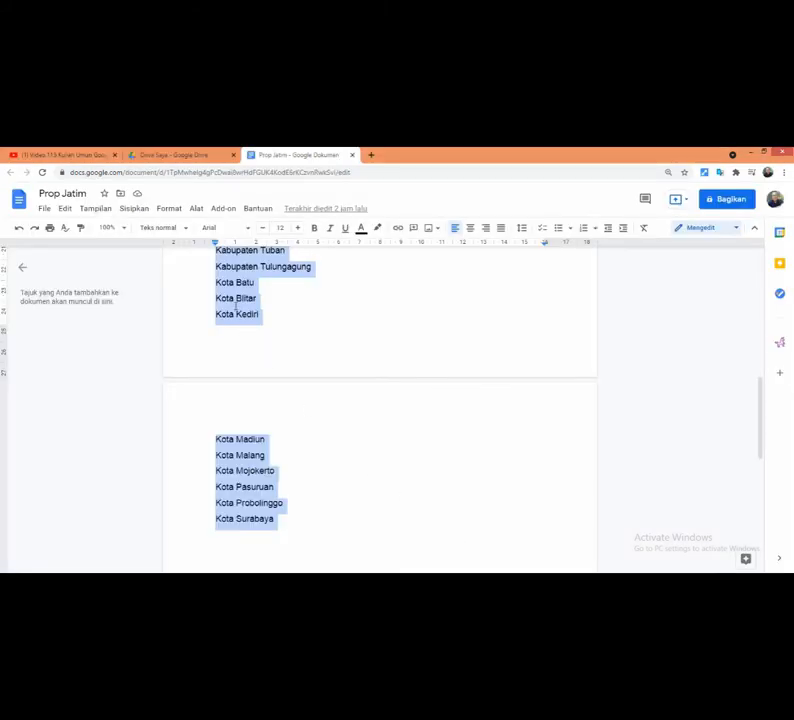
scroll(252, 331, up, 10)
scroll(252, 331, down, 10)
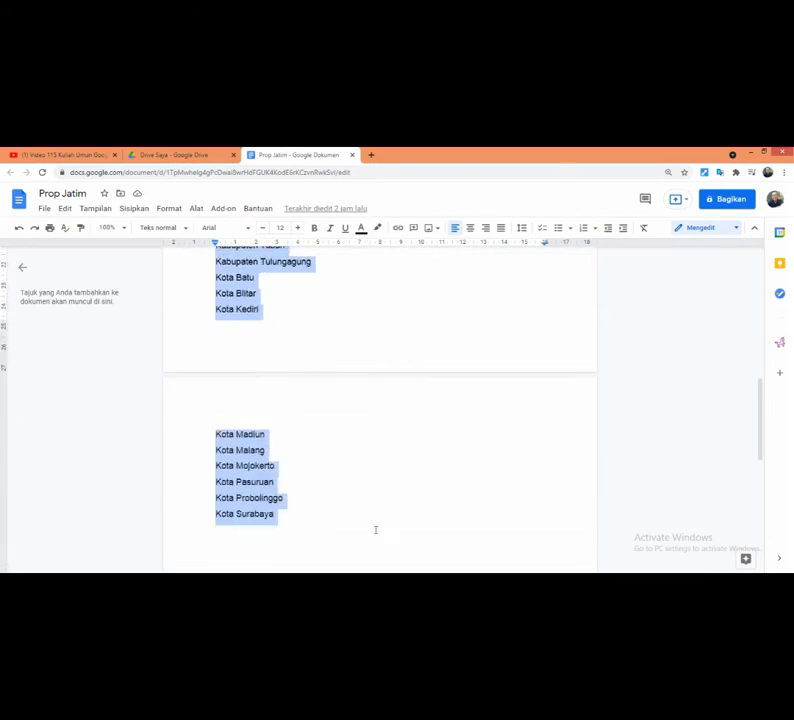
key(alt+Tab)
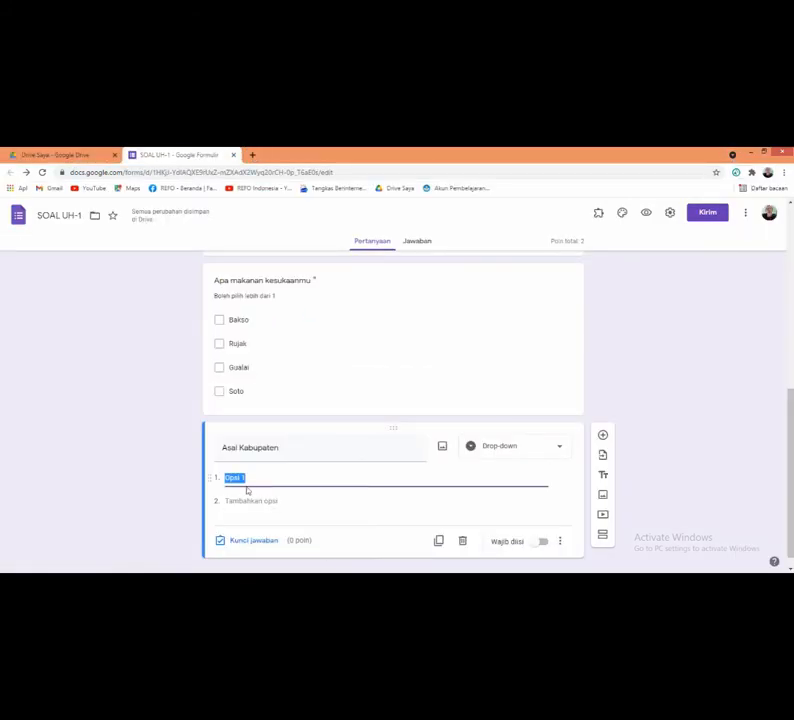
key(ctrl+v)
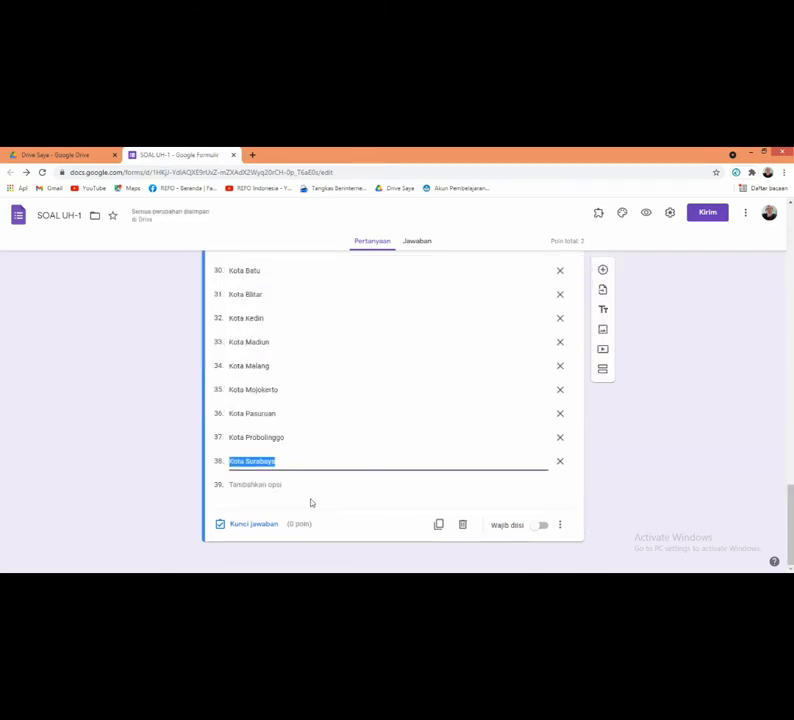
Step: Preview the form and look through its questions down to "Asal Kabupaten"
scroll(309, 499, up, 15)
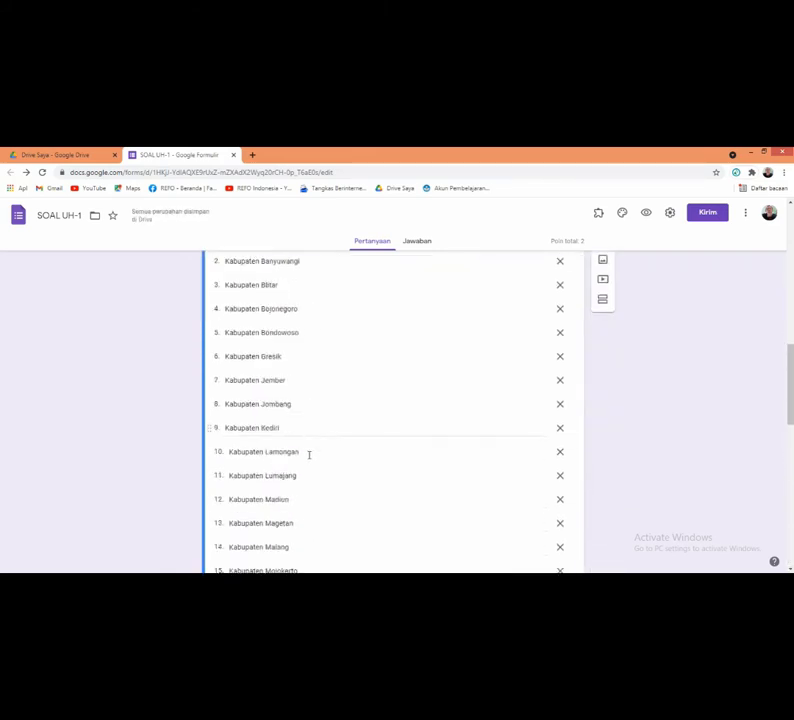
scroll(309, 455, up, 10)
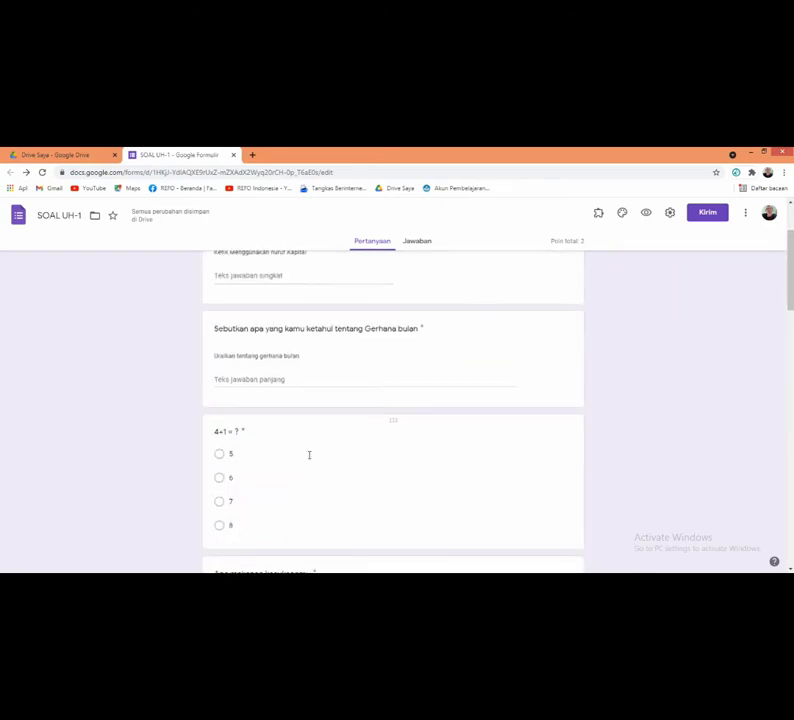
click(647, 214)
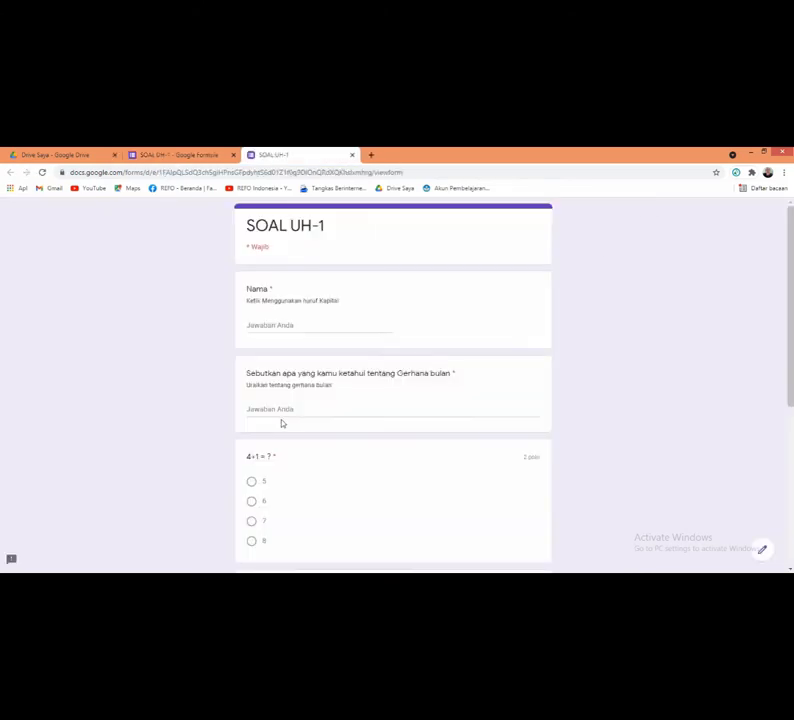
scroll(316, 441, down, 6)
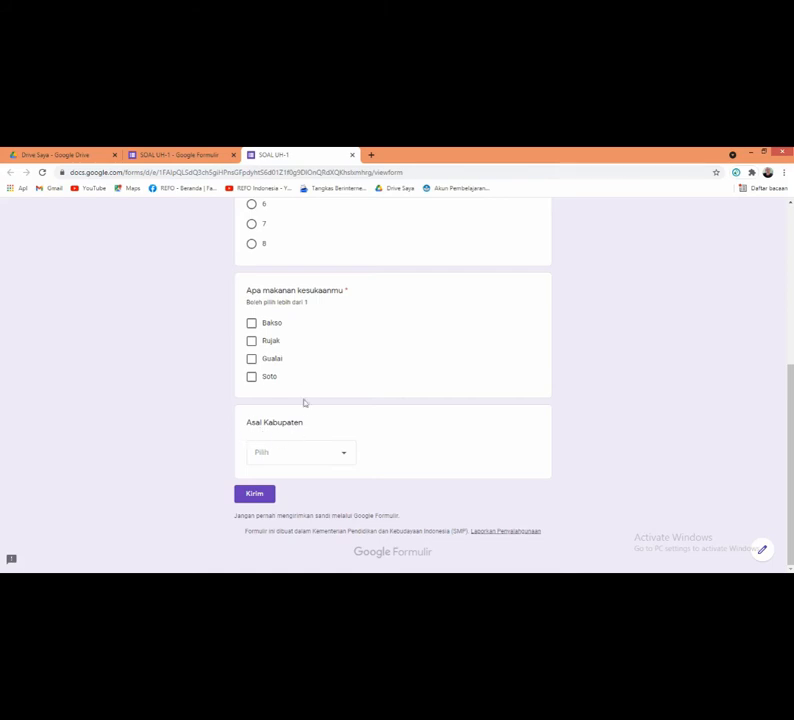
scroll(299, 388, up, 1)
scroll(295, 372, up, 2)
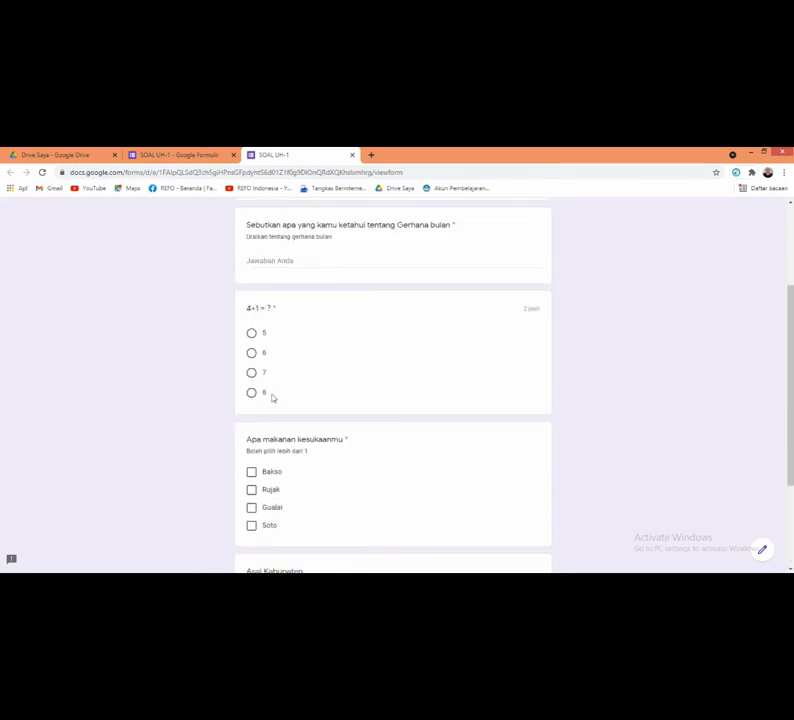
scroll(275, 430, down, 2)
scroll(278, 450, down, 1)
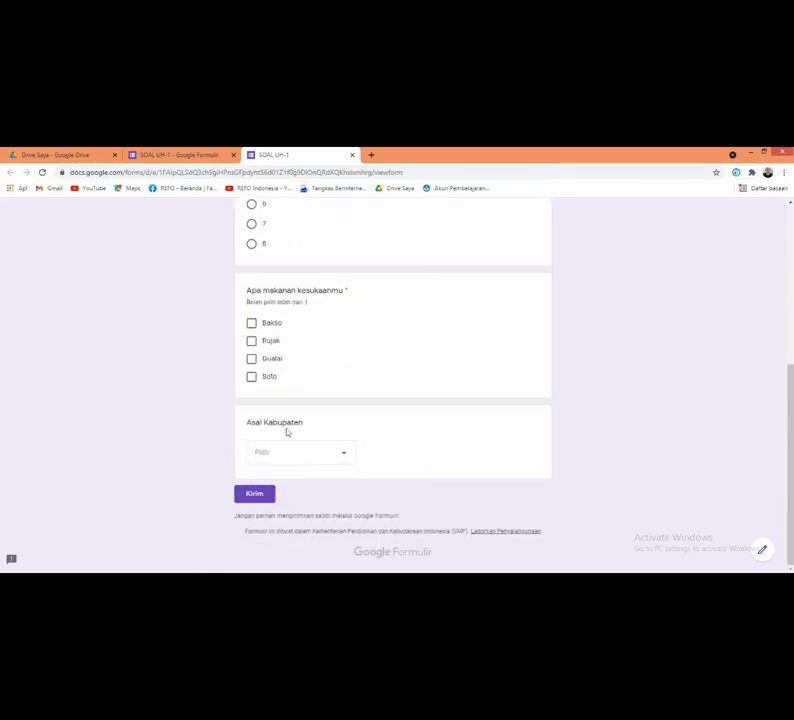
Step: Examine the full option list of the "Asal Kabupaten" drop-down without choosing an option, and close the preview
click(345, 457)
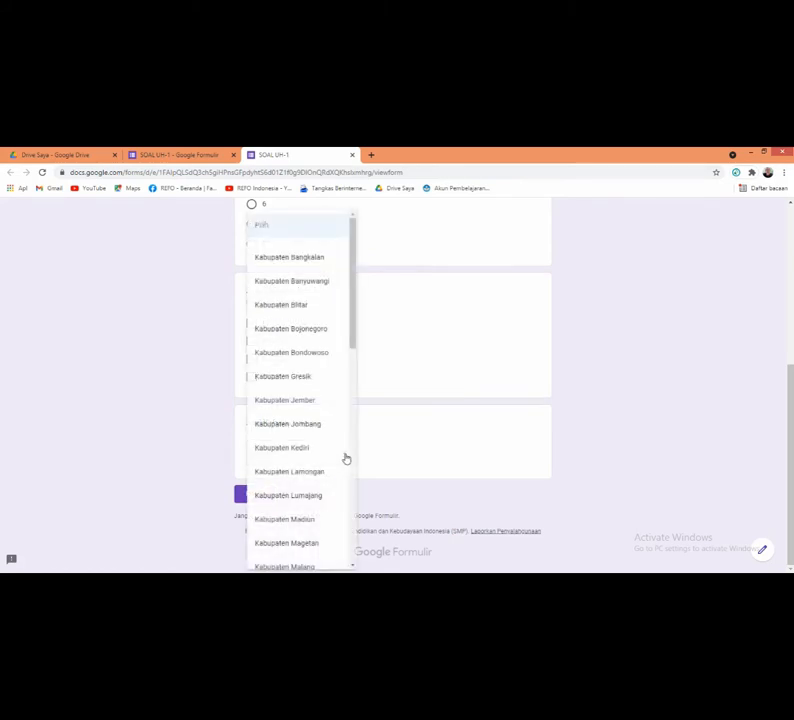
scroll(335, 440, up, 3)
scroll(317, 350, down, 6)
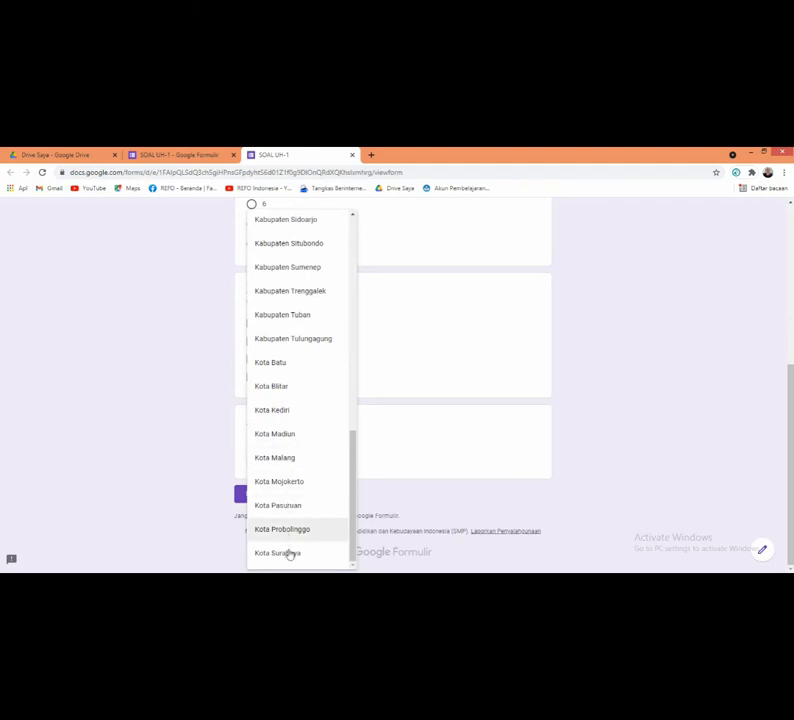
scroll(288, 500, up, 7)
click(572, 413)
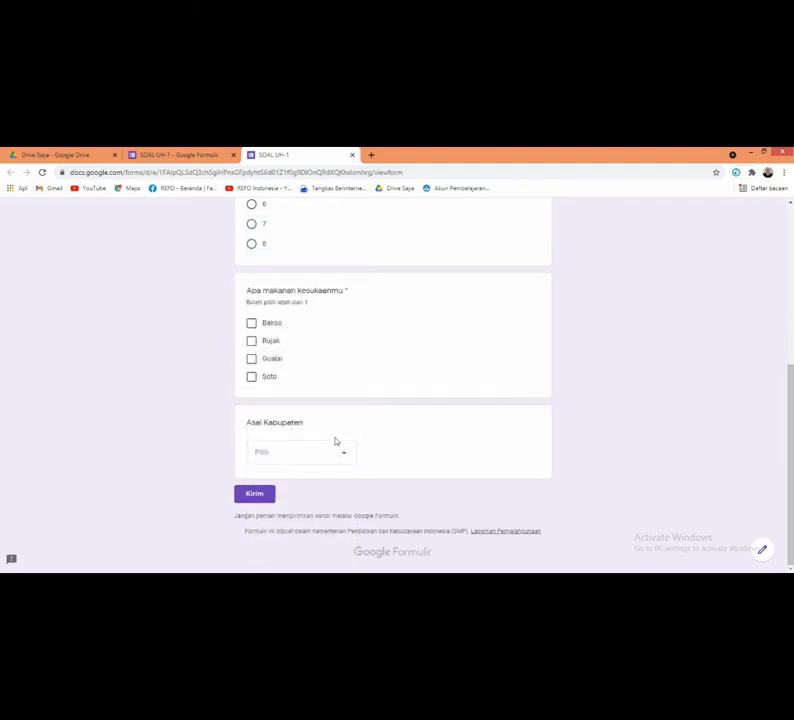
click(352, 155)
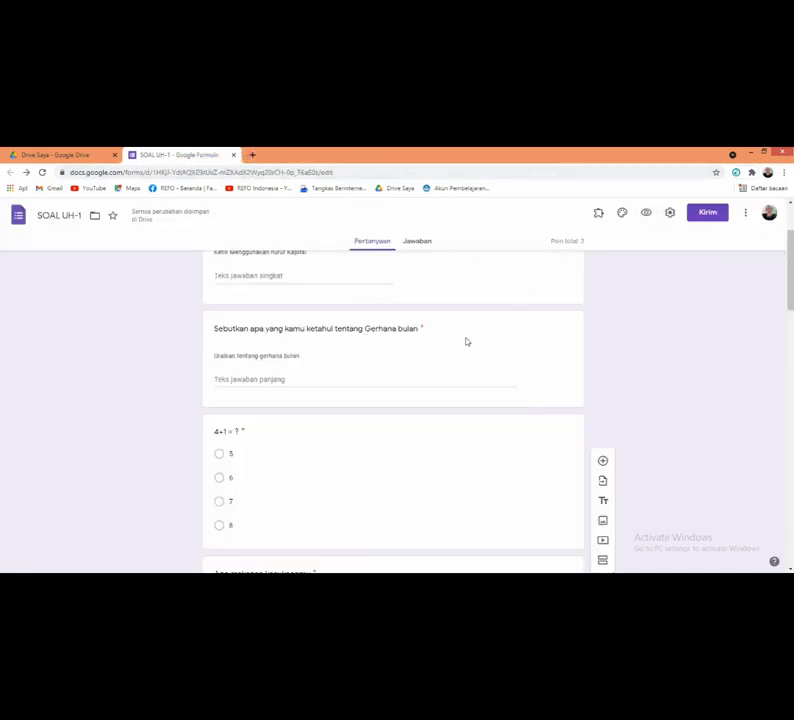
Step: Make the "Asal Kabupaten" question required
scroll(465, 341, down, 20)
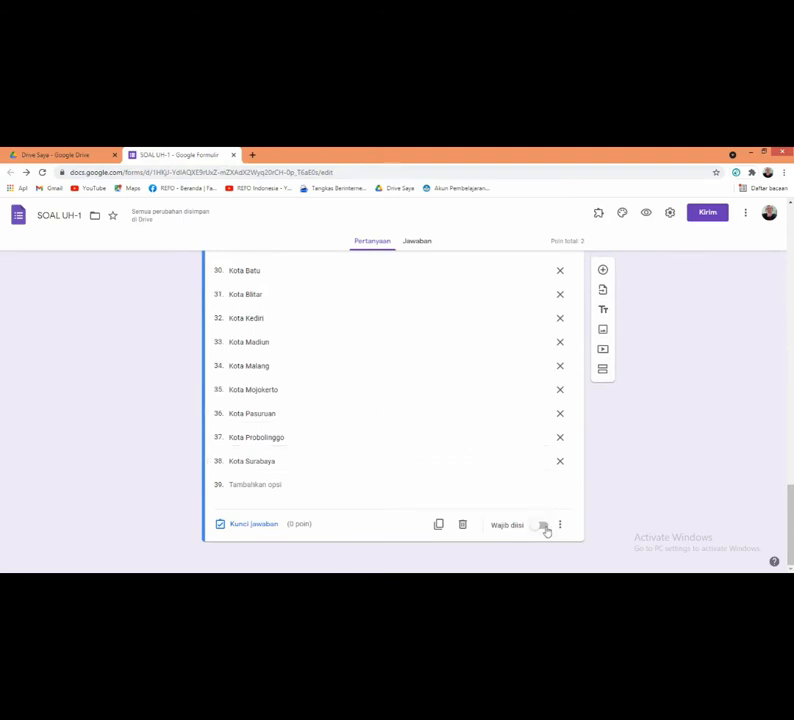
click(543, 526)
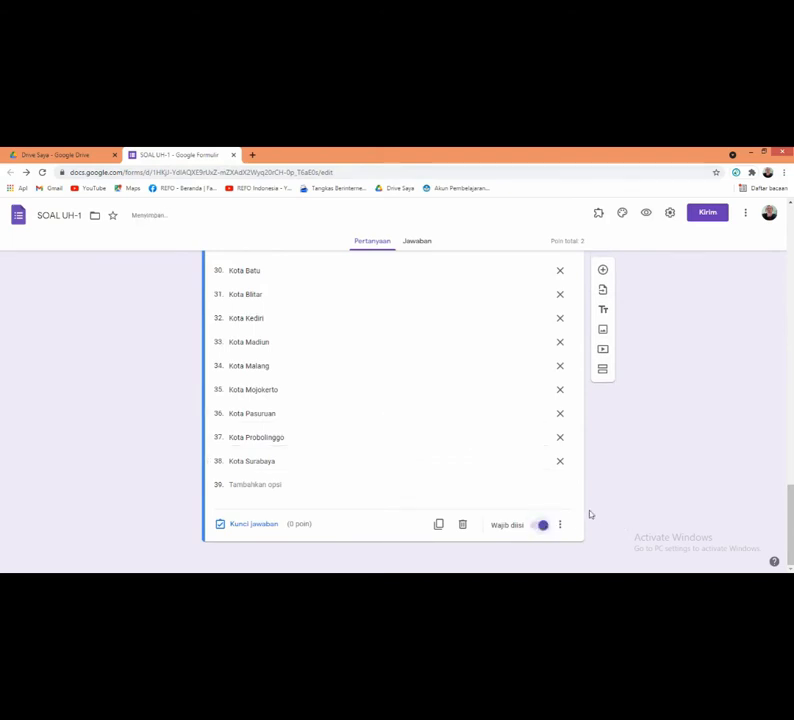
Step: Add a sixth question, "Lampirkan foto", with the Upload file answer type and allow respondents to upload files to Drive
scroll(620, 417, up, 4)
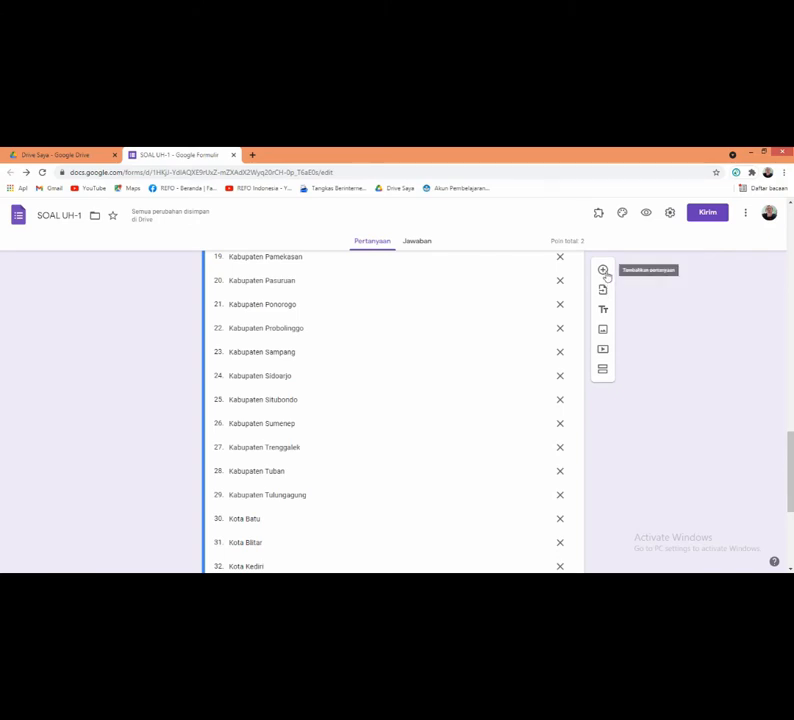
click(605, 271)
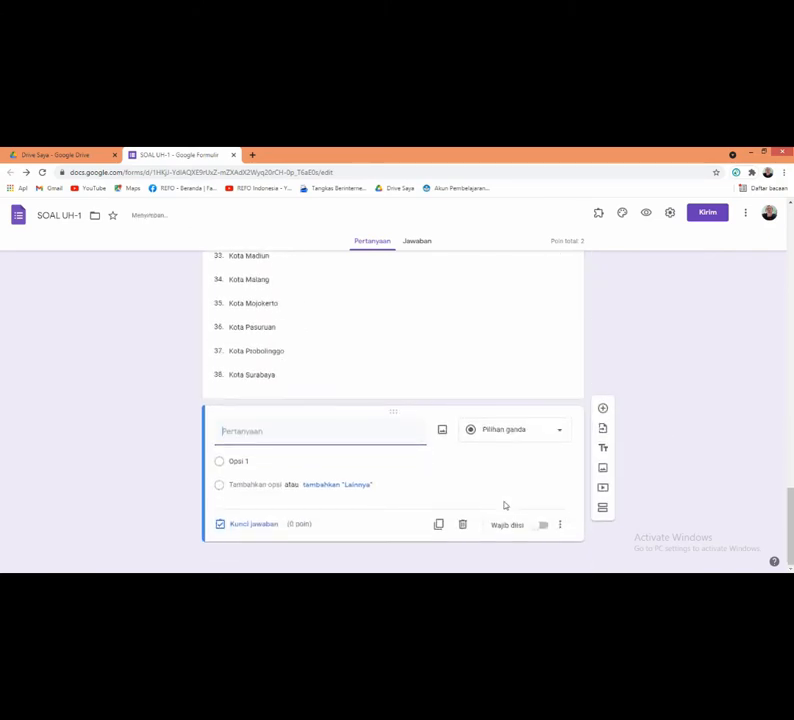
click(561, 434)
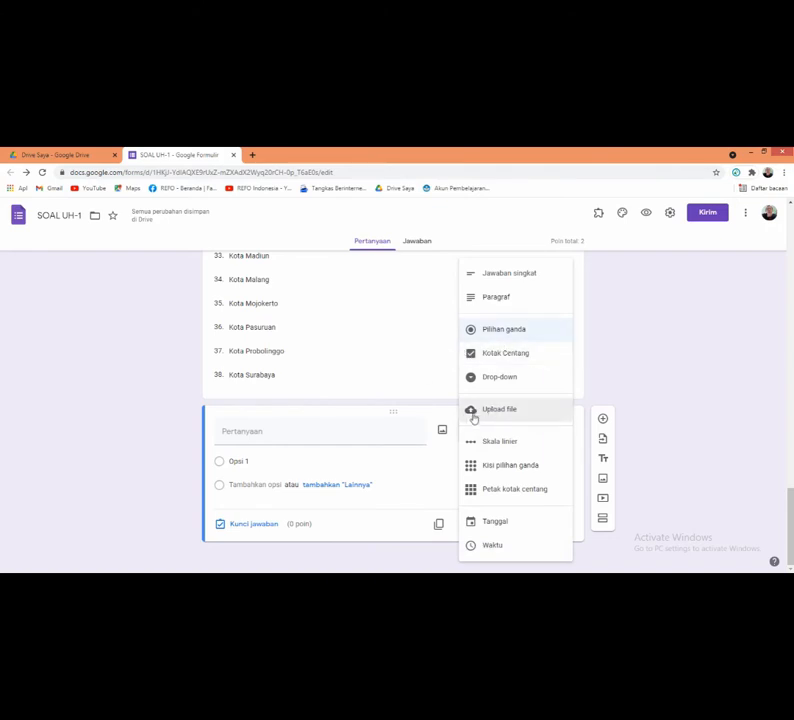
click(306, 434)
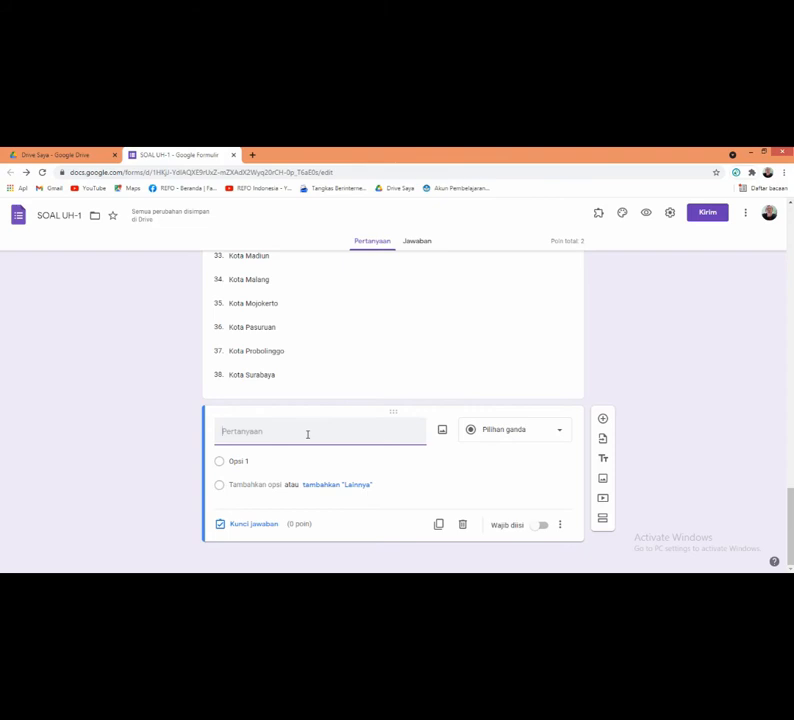
text(Lampirkan foto)
click(557, 432)
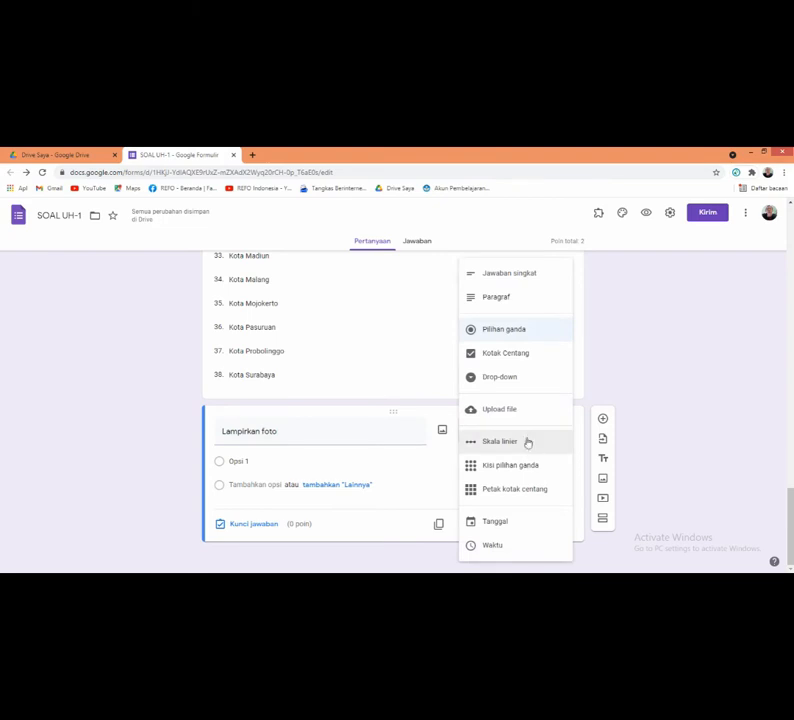
click(518, 413)
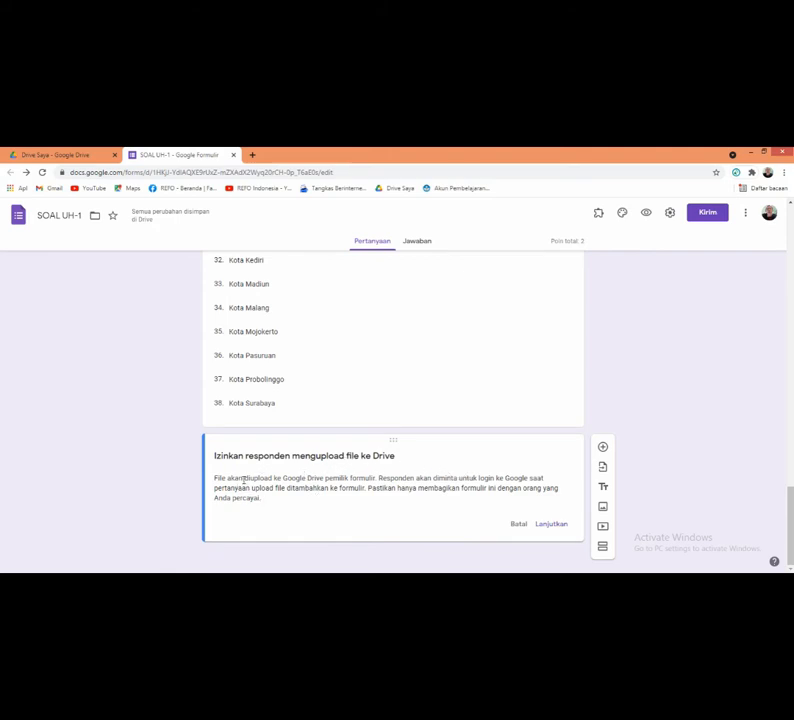
click(554, 526)
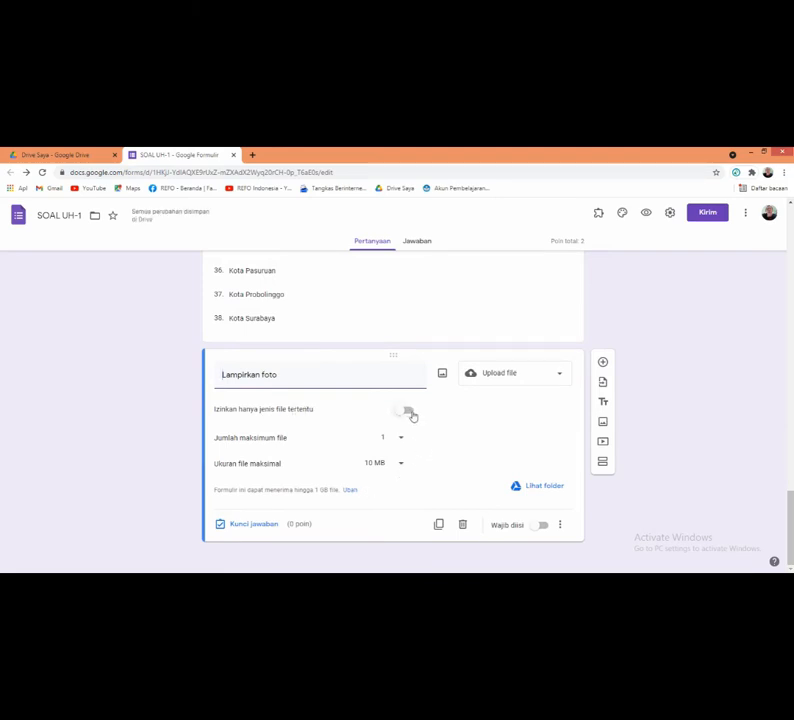
Step: Restrict the "Lampirkan foto" uploads to specific file types, allowing both Gambar types
click(408, 411)
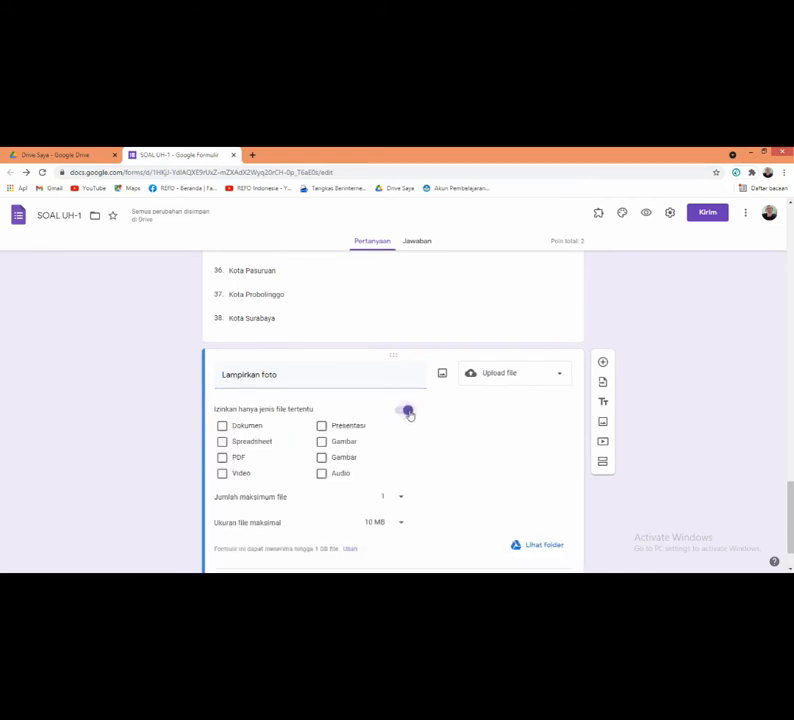
click(322, 441)
click(321, 457)
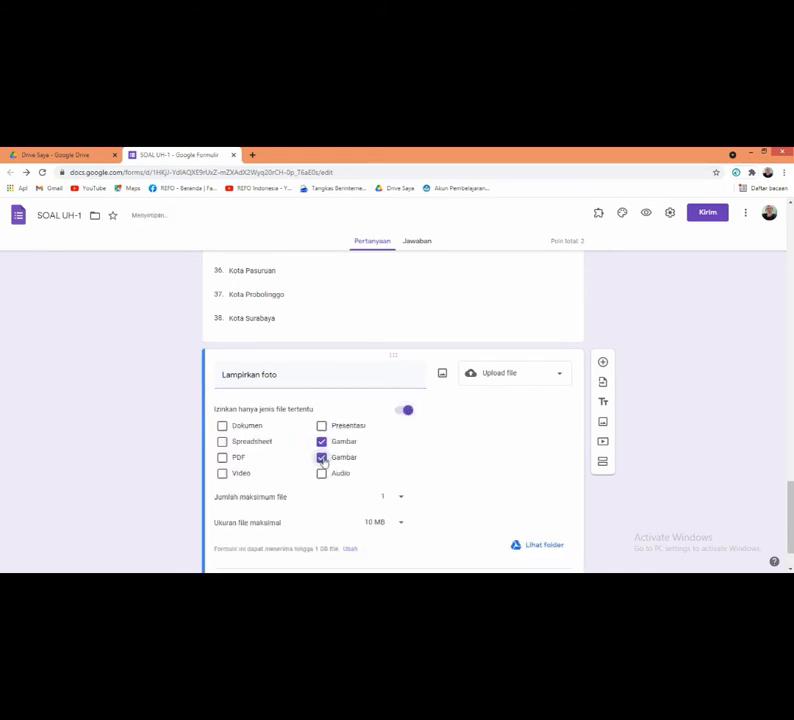
Step: Choose 10 MB as the maximum file size for "Lampirkan foto" and make the question required
scroll(445, 485, down, 1)
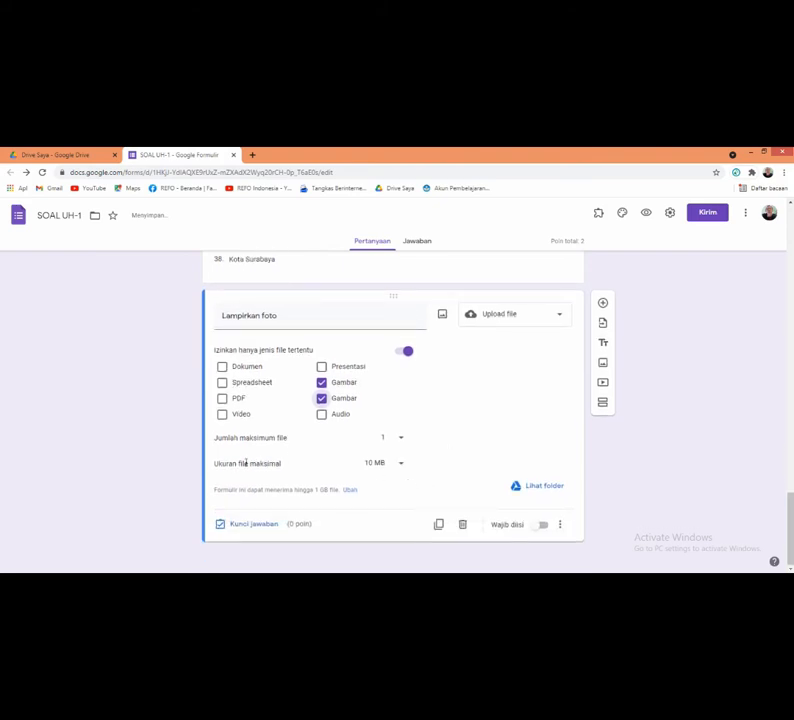
click(402, 442)
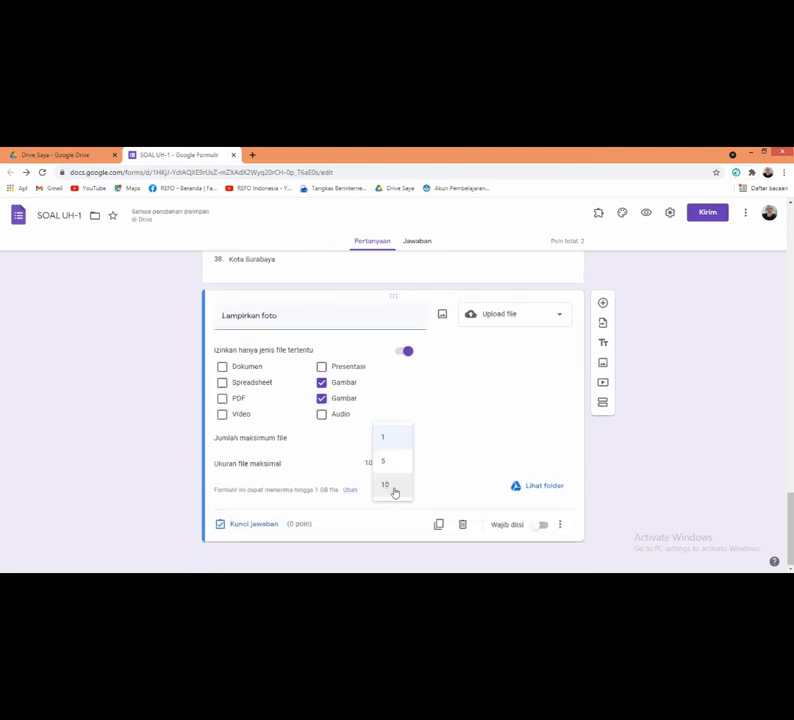
click(442, 432)
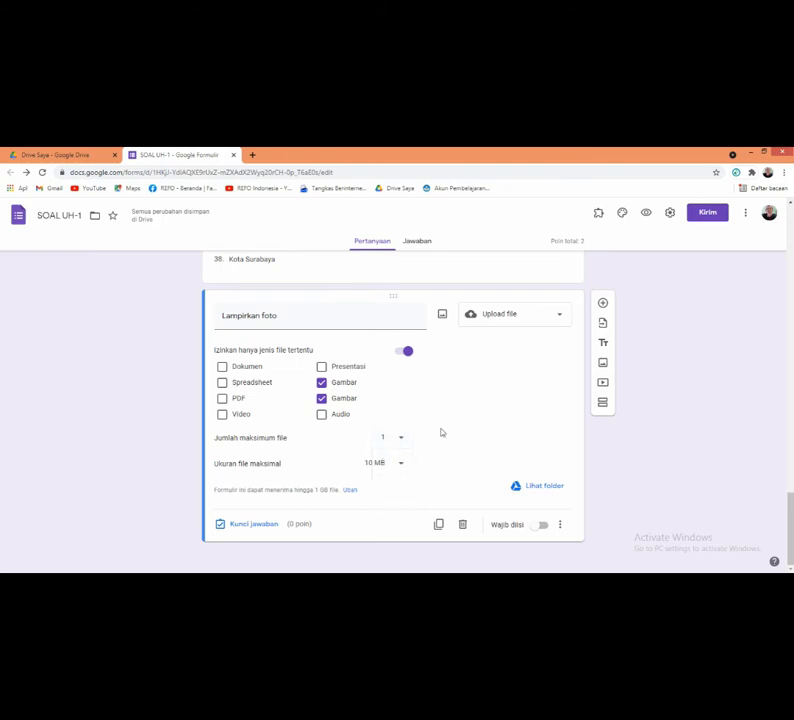
click(401, 467)
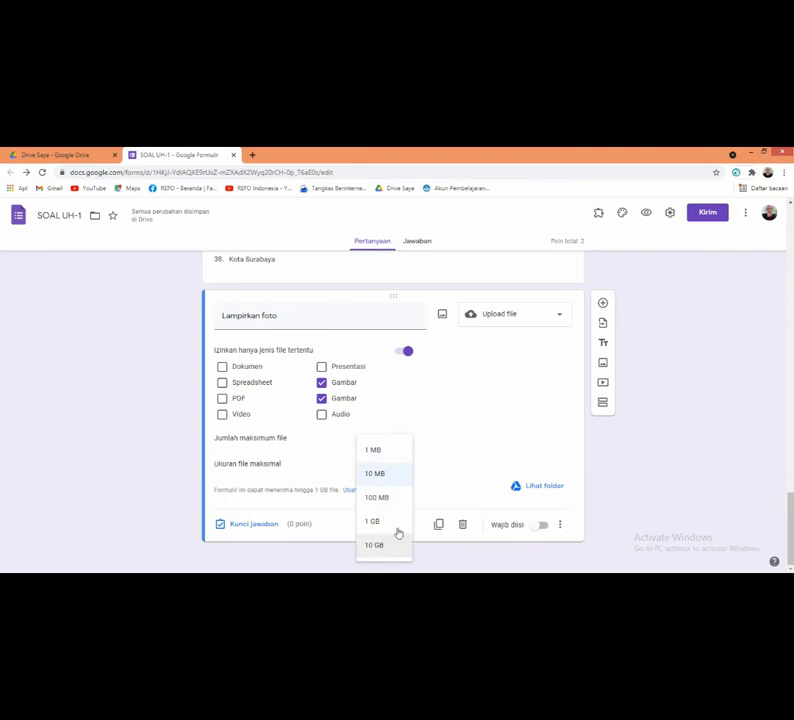
click(434, 471)
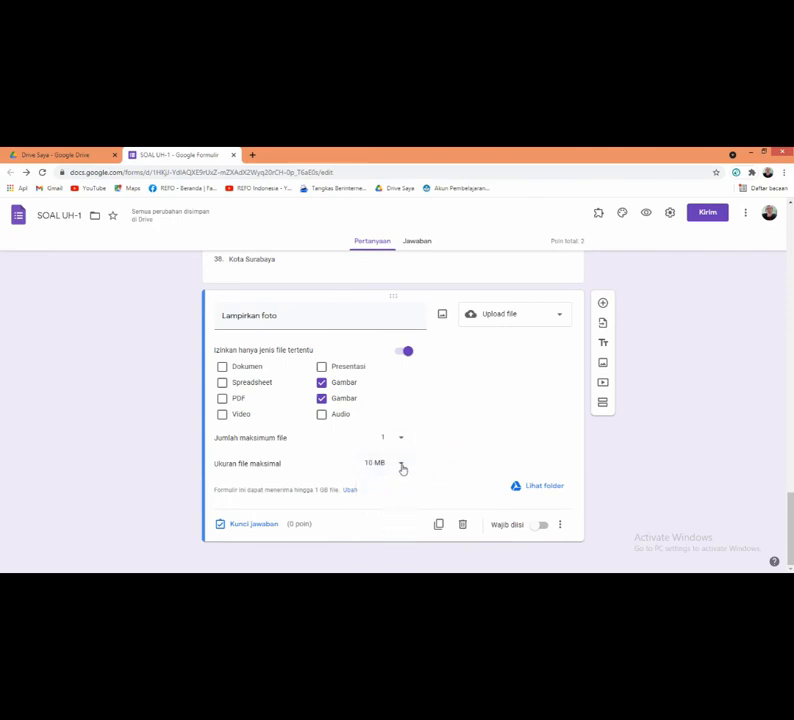
click(402, 467)
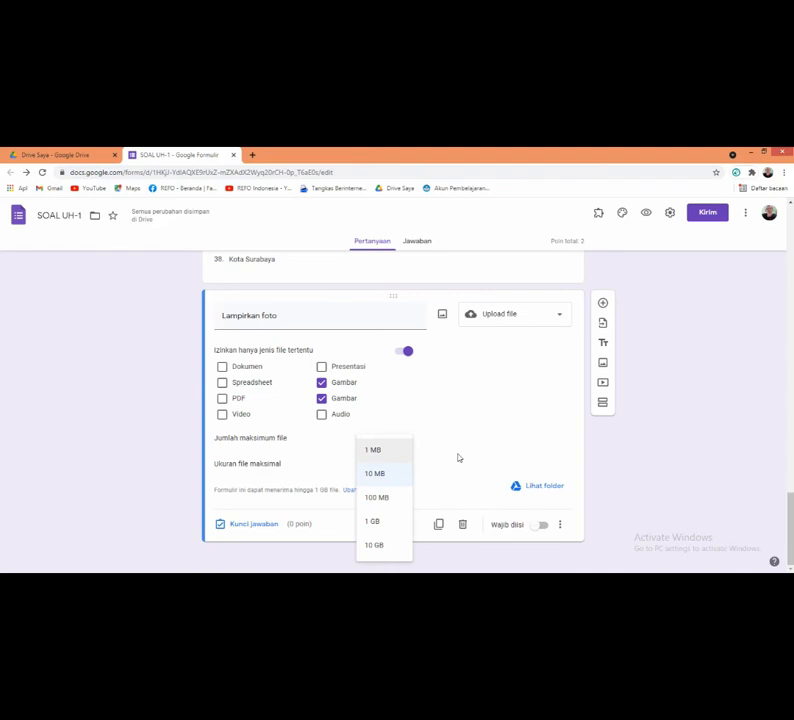
click(377, 473)
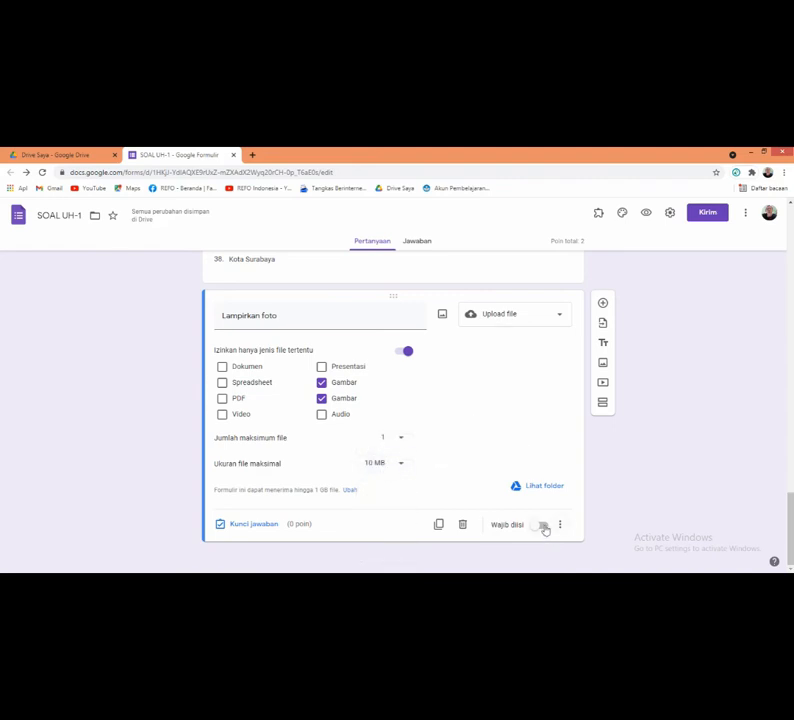
click(541, 525)
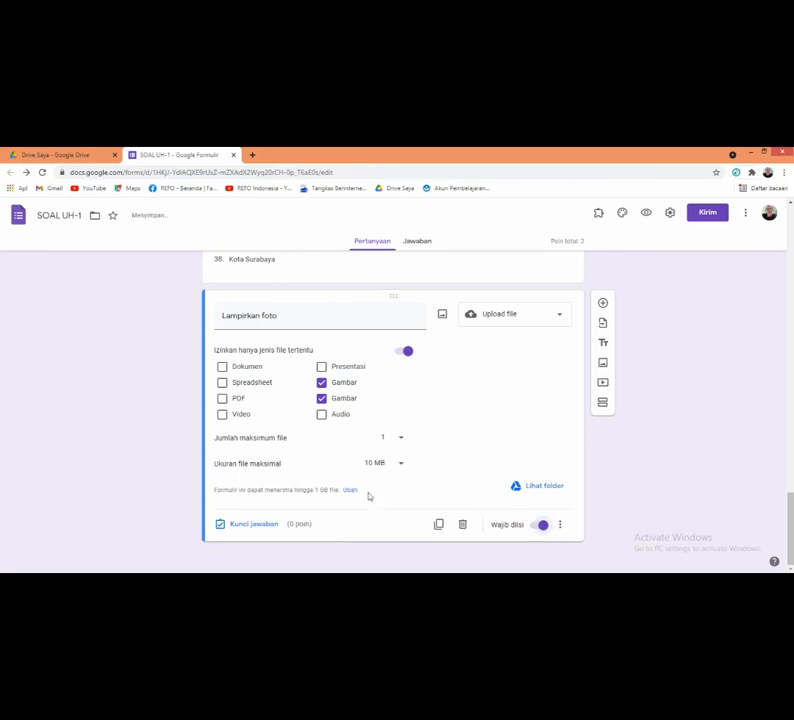
Step: Preview the form, open the file upload dialog of "Lampirkan foto", and close the dialog and the preview without uploading
scroll(640, 480, up, 3)
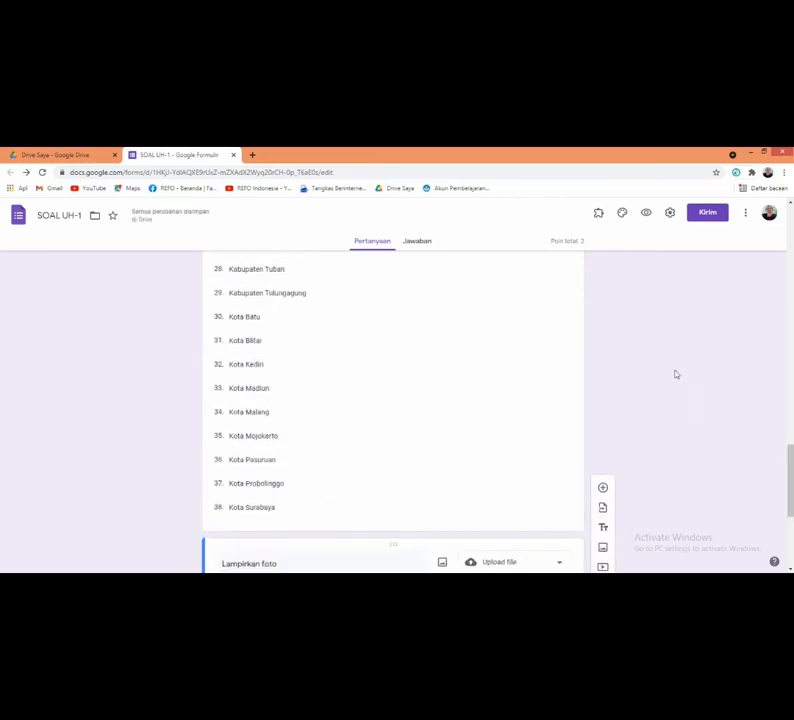
click(646, 213)
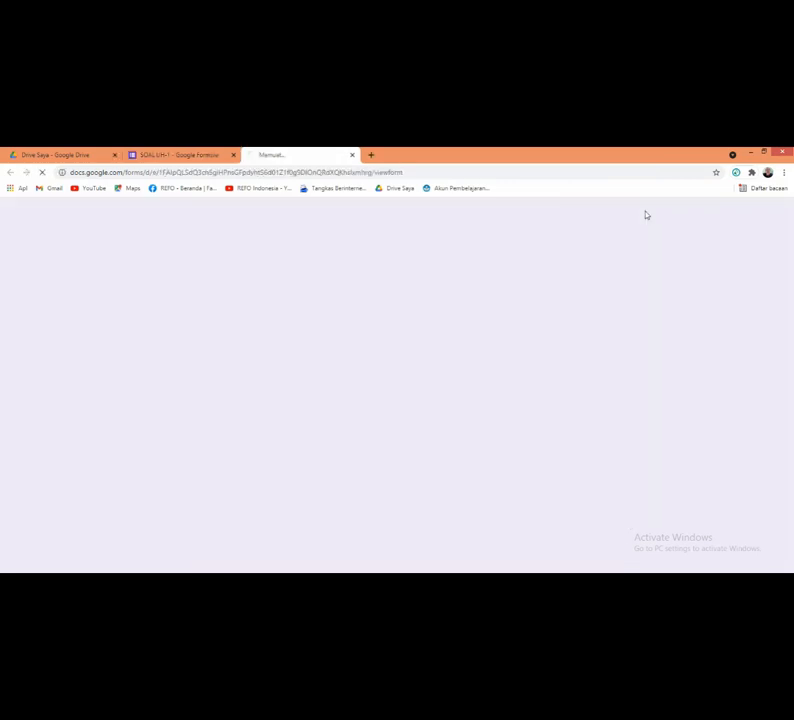
scroll(312, 354, down, 15)
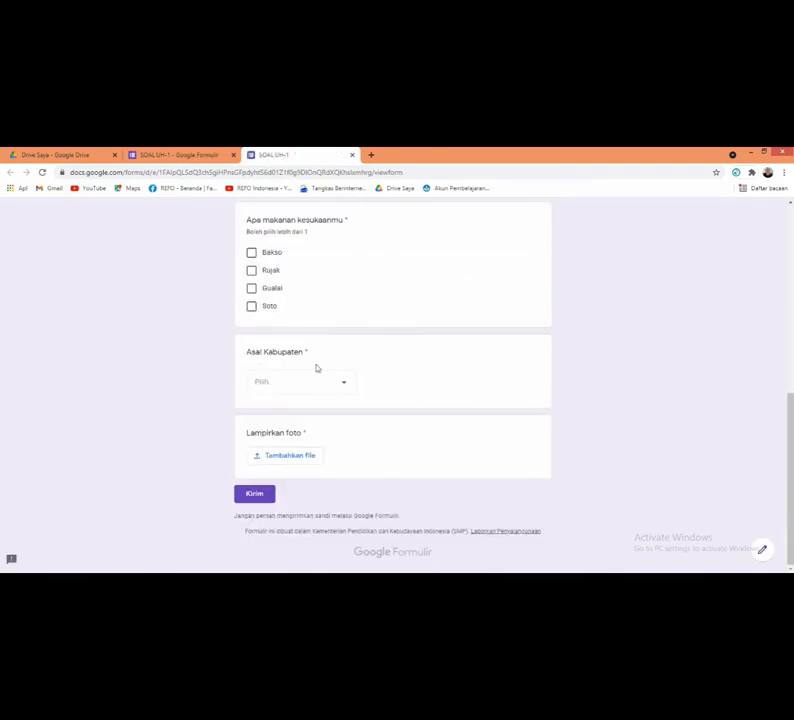
click(285, 457)
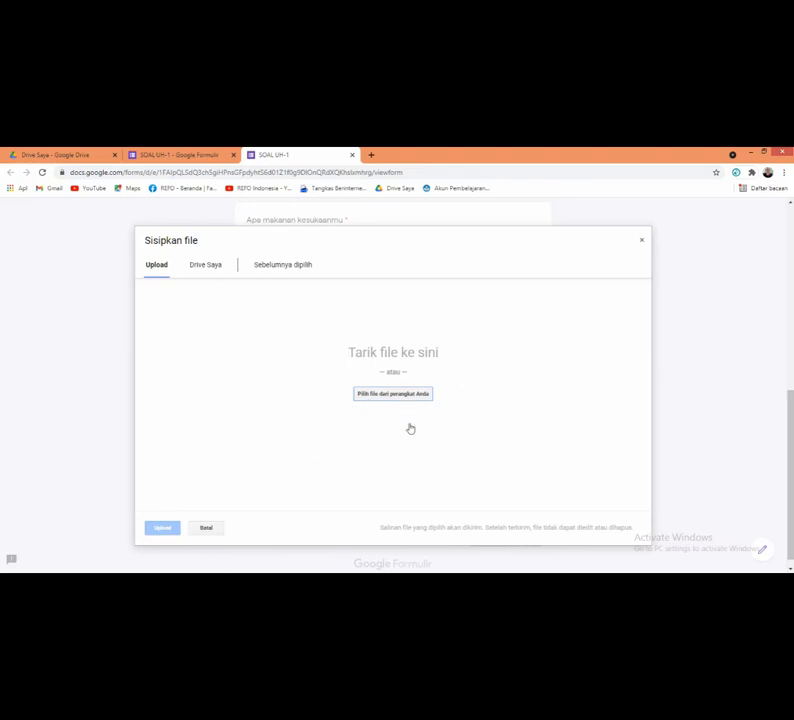
click(642, 241)
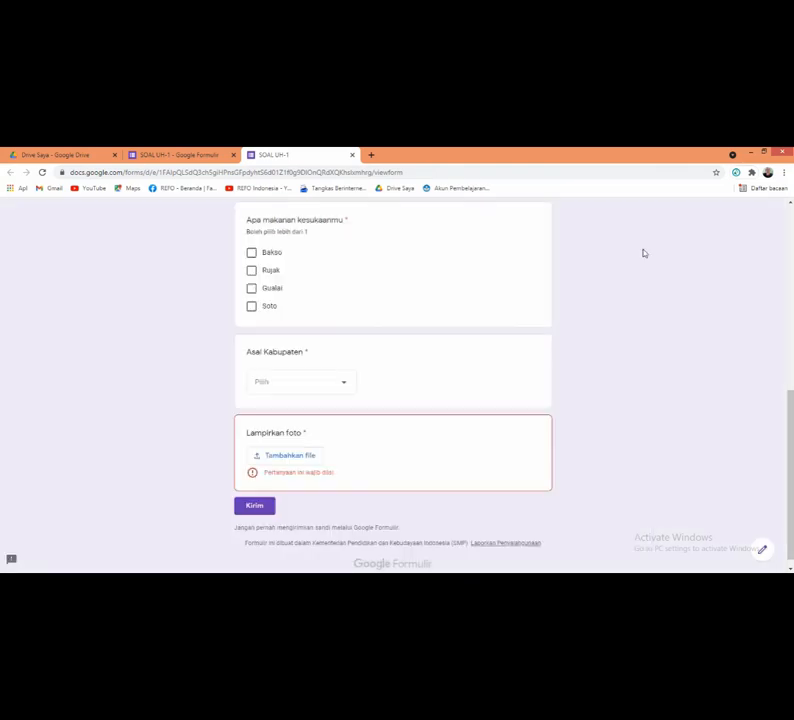
click(353, 156)
scroll(386, 268, down, 3)
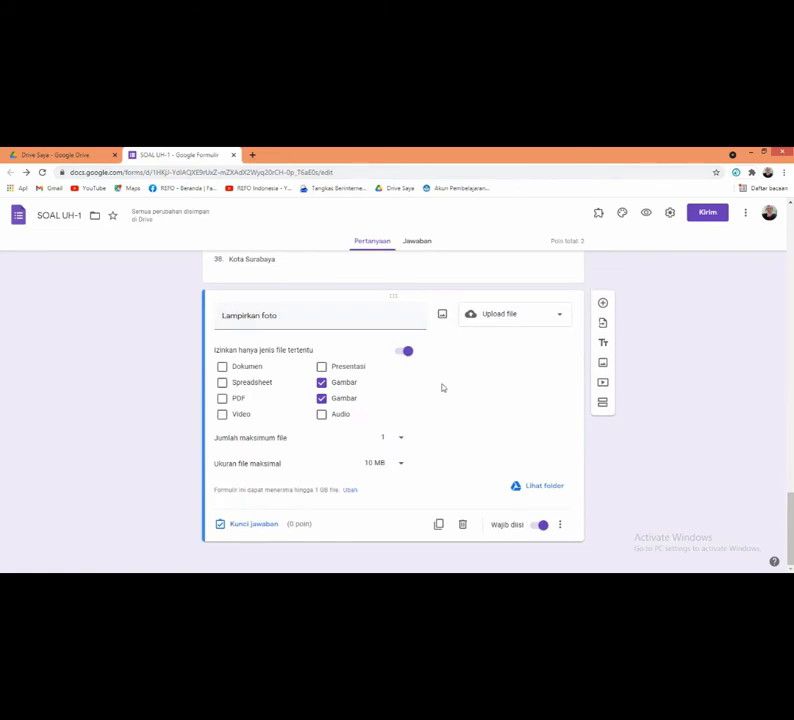
Step: Add a seventh question, "Keseuaian Materi dengan Proses Pembelajaran", with the Skala linier answer type
click(603, 303)
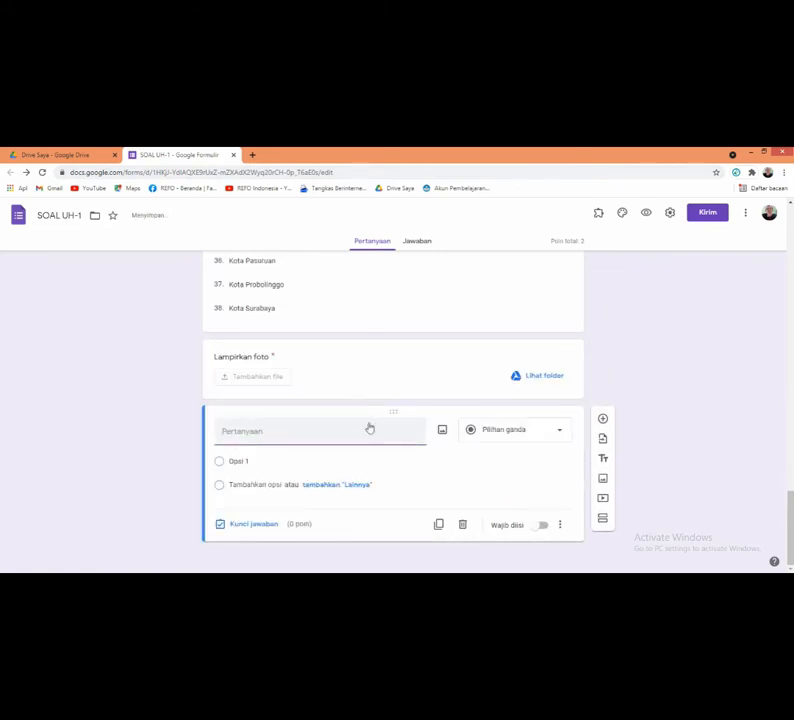
click(561, 432)
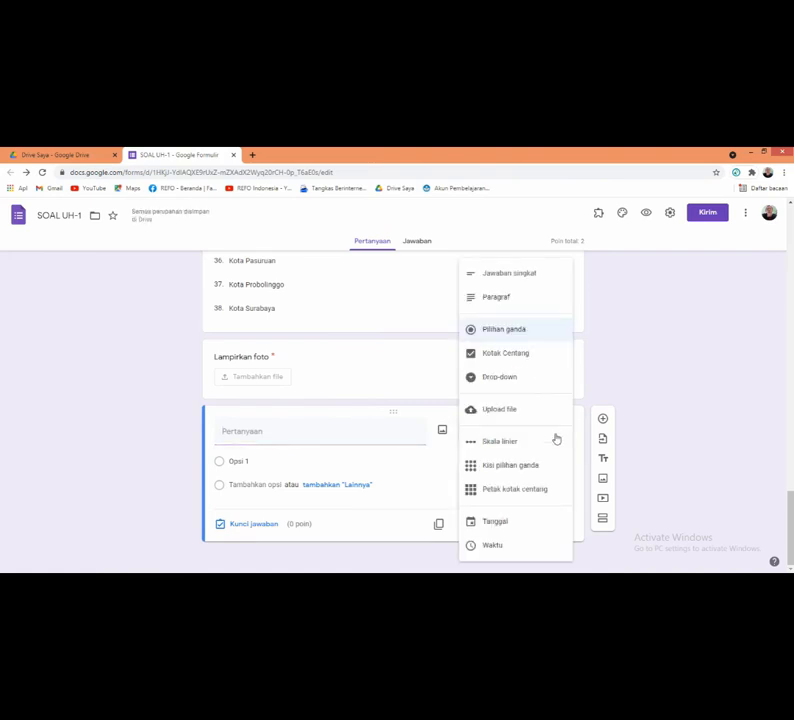
click(540, 447)
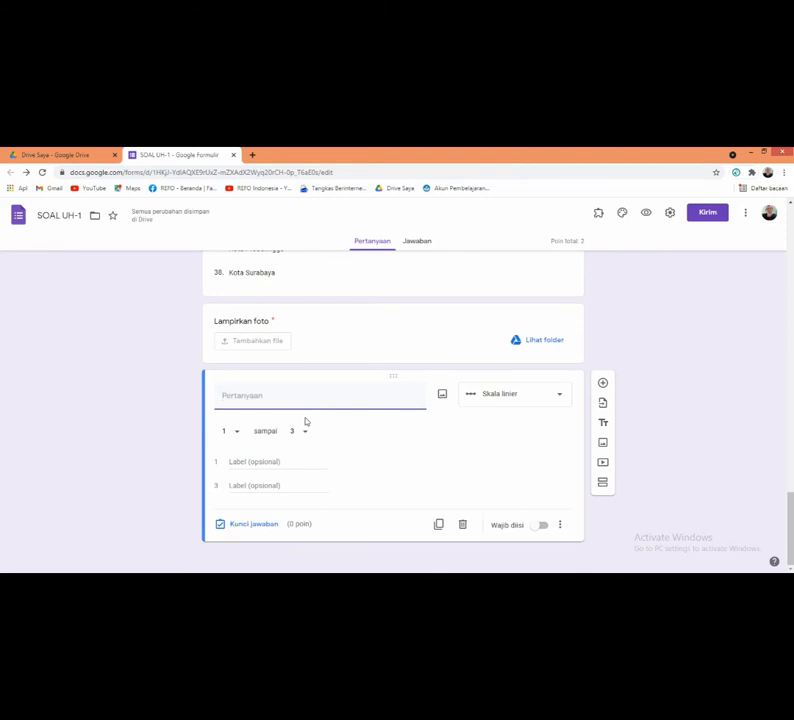
text(Ke)
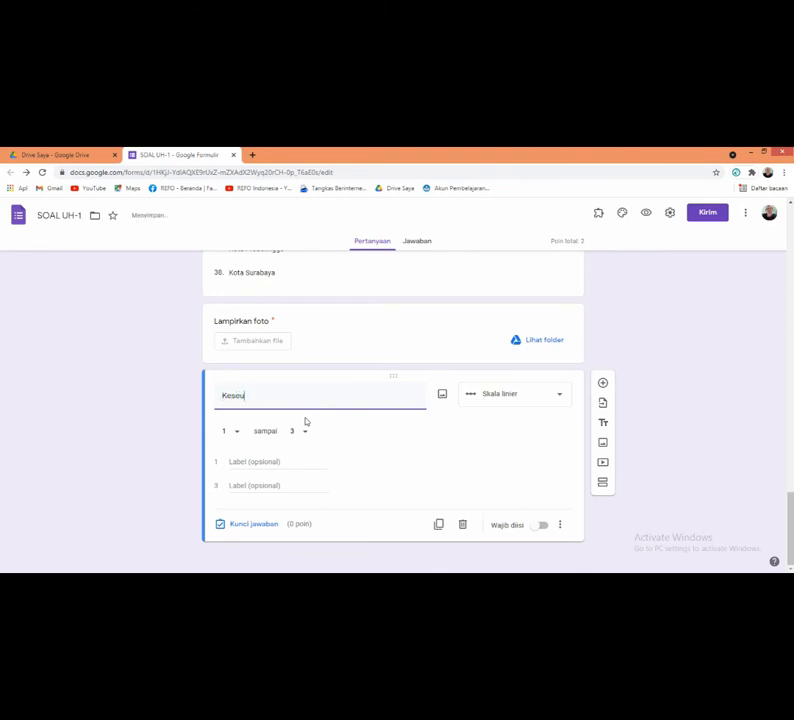
text(sesuaian Materi dengan Proses Pembelaja)
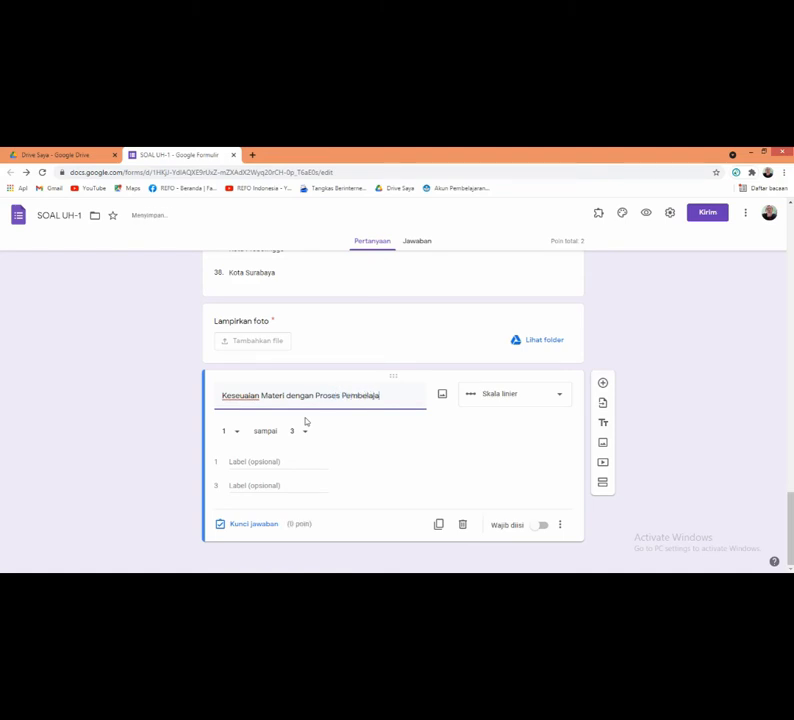
text(ran)
Step: Set the linear scale's upper limit to 5 and label value 1 "Kurang Sesuai" and value 5 "Sesuai"
click(304, 433)
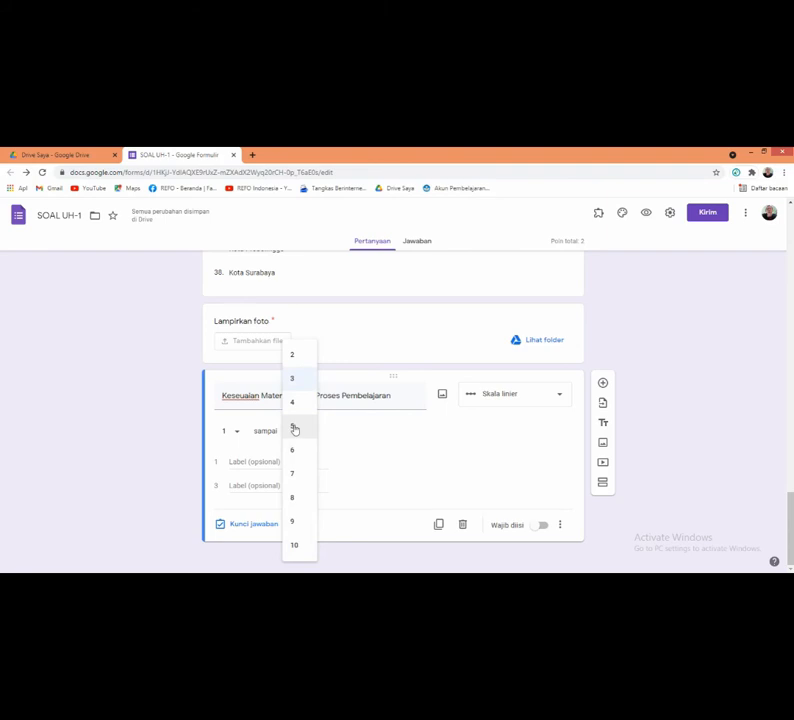
click(294, 427)
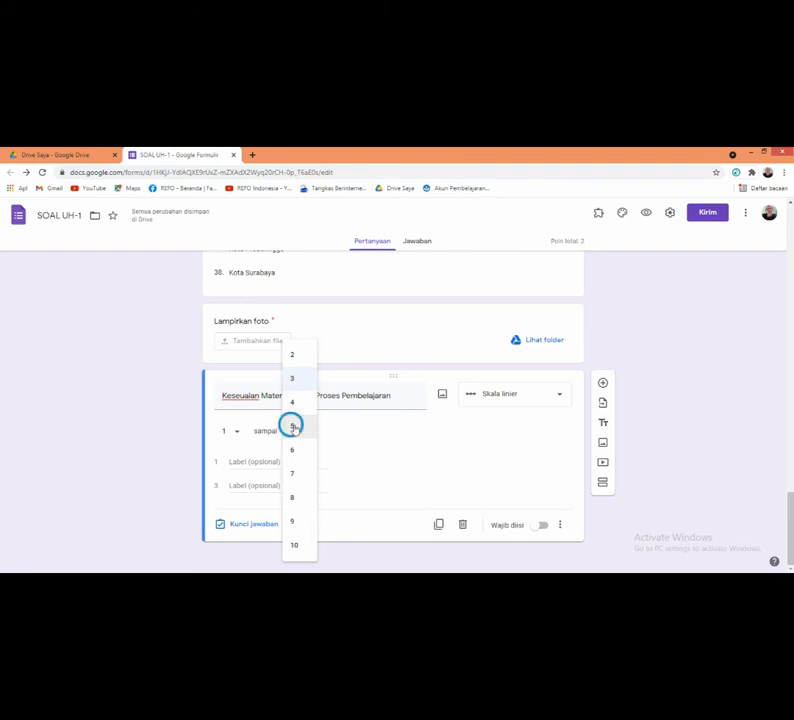
click(256, 463)
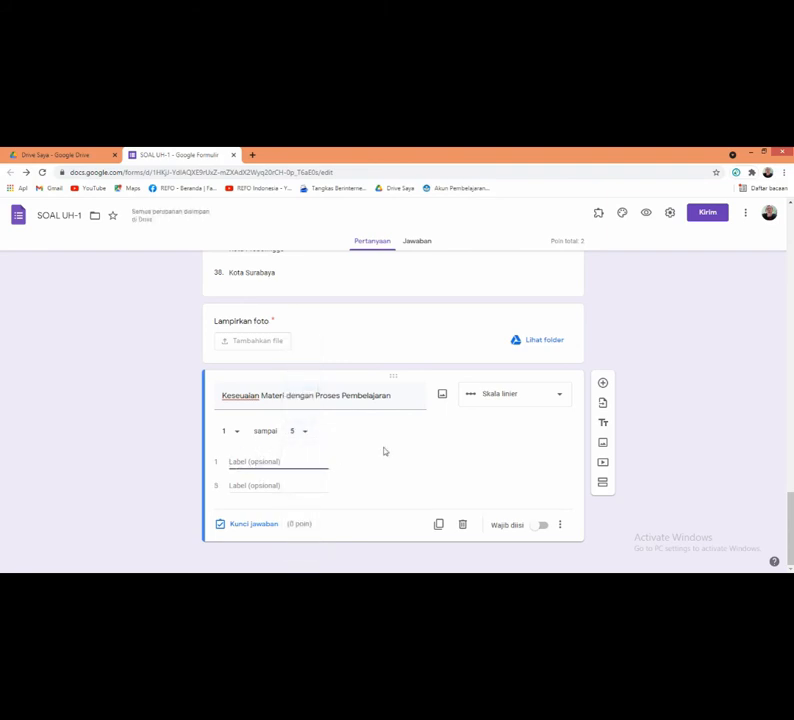
text(Kurang)
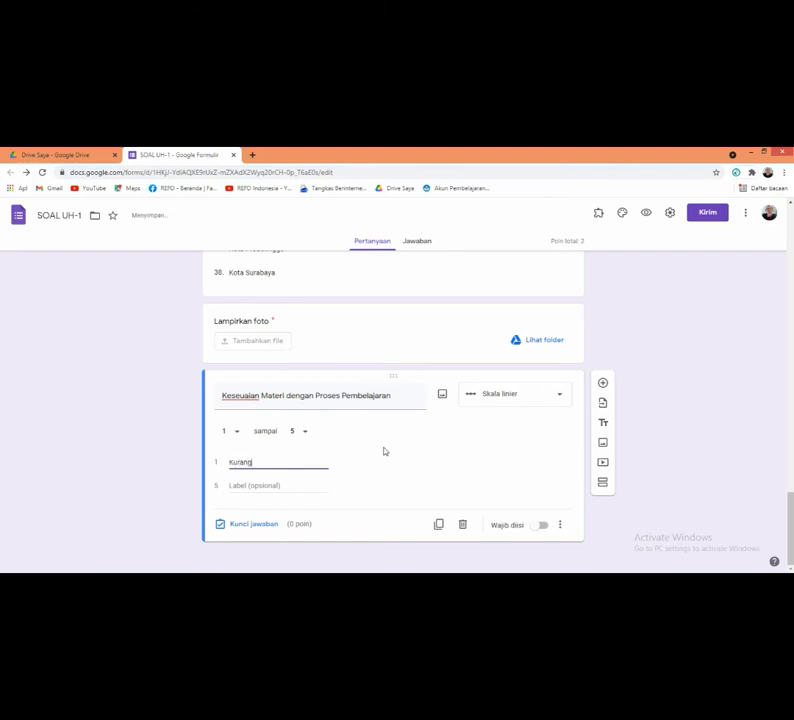
click(273, 484)
text(Se)
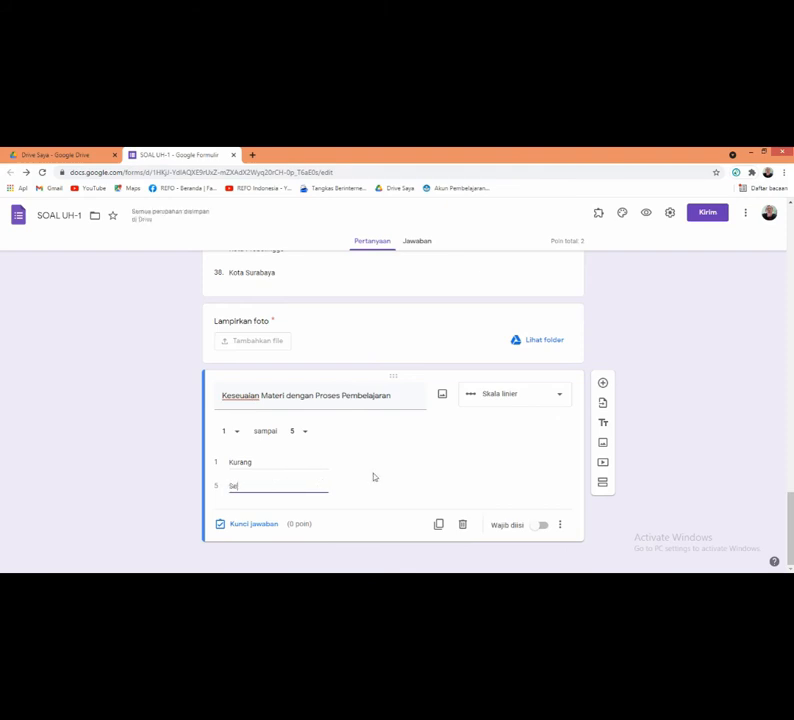
text(suai)
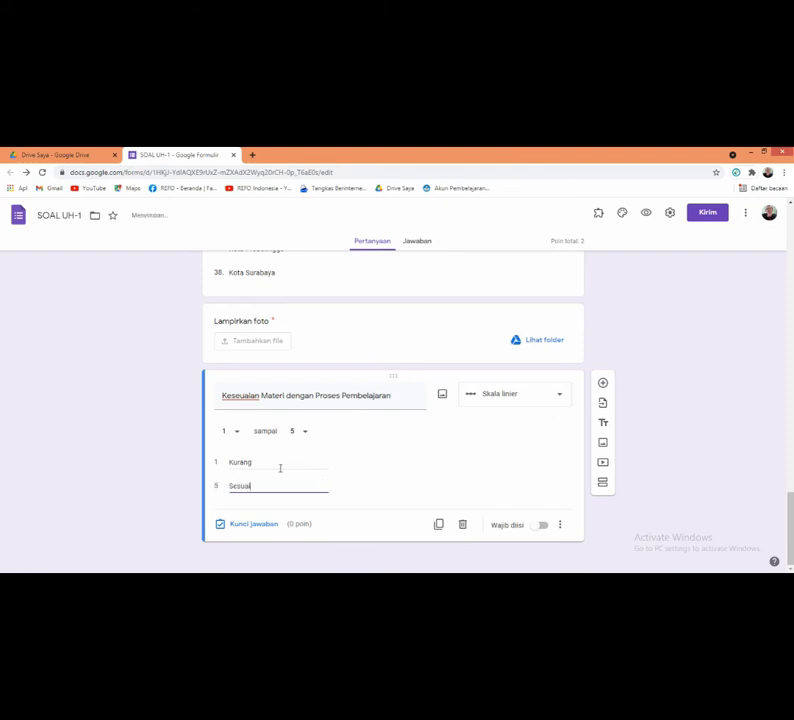
click(276, 467)
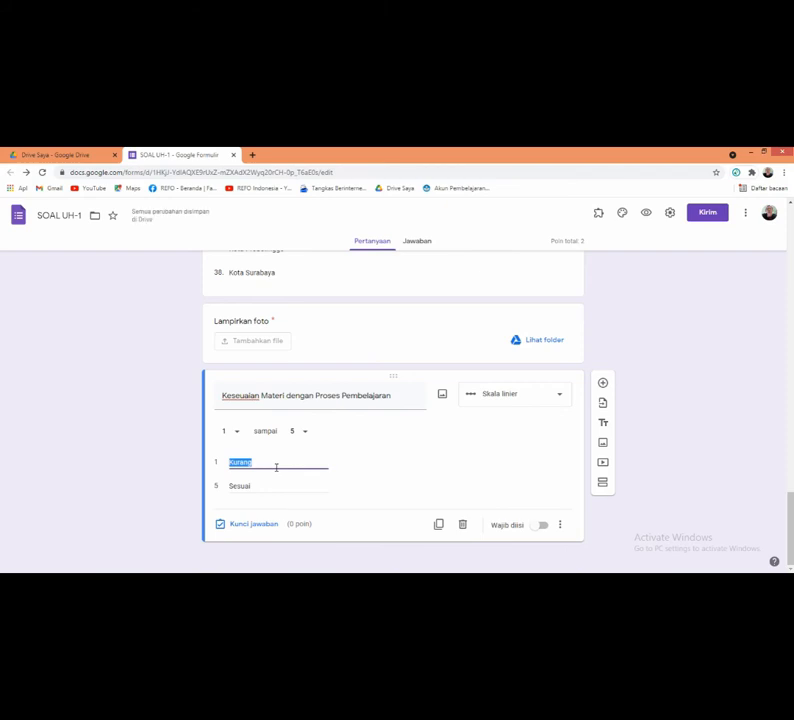
click(276, 467)
text(Sesuai)
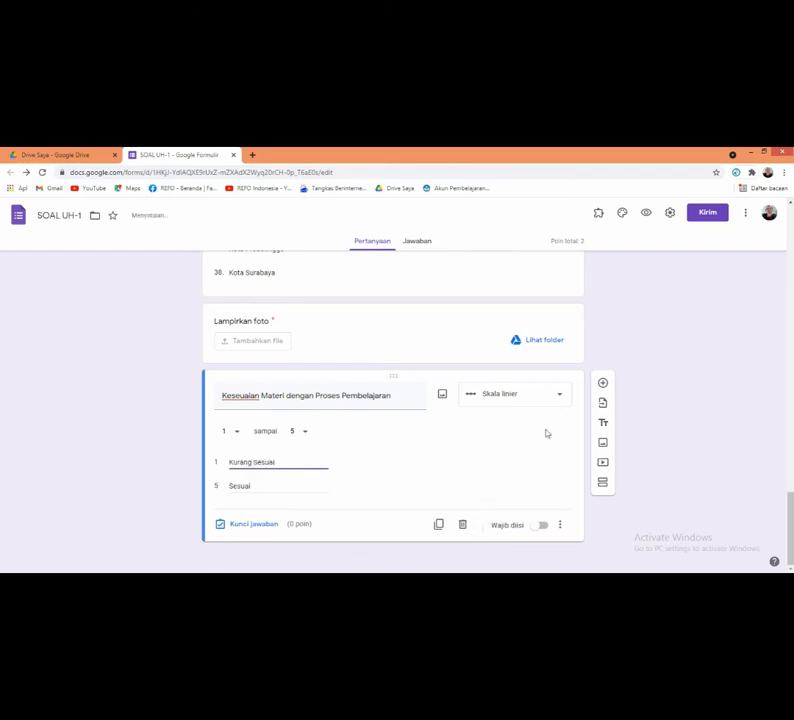
Step: Preview the form, try ratings 1 and 3 on the linear scale question, and close the preview without submitting
click(646, 212)
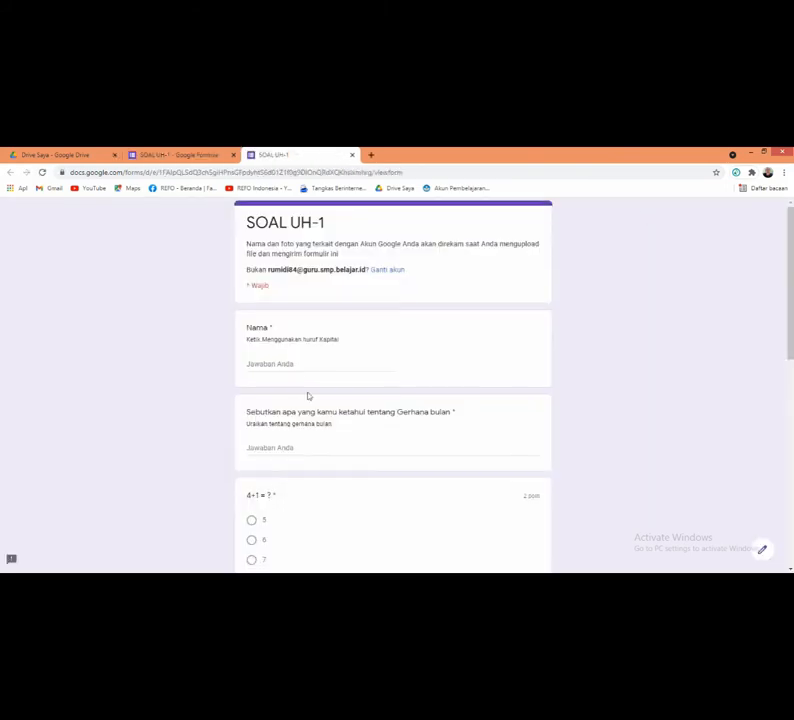
scroll(310, 398, down, 15)
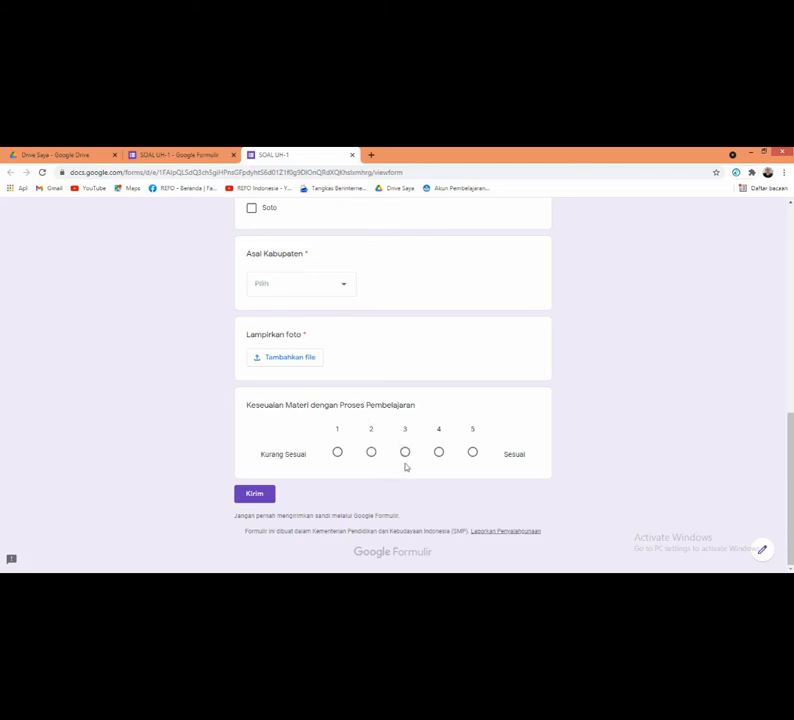
click(338, 453)
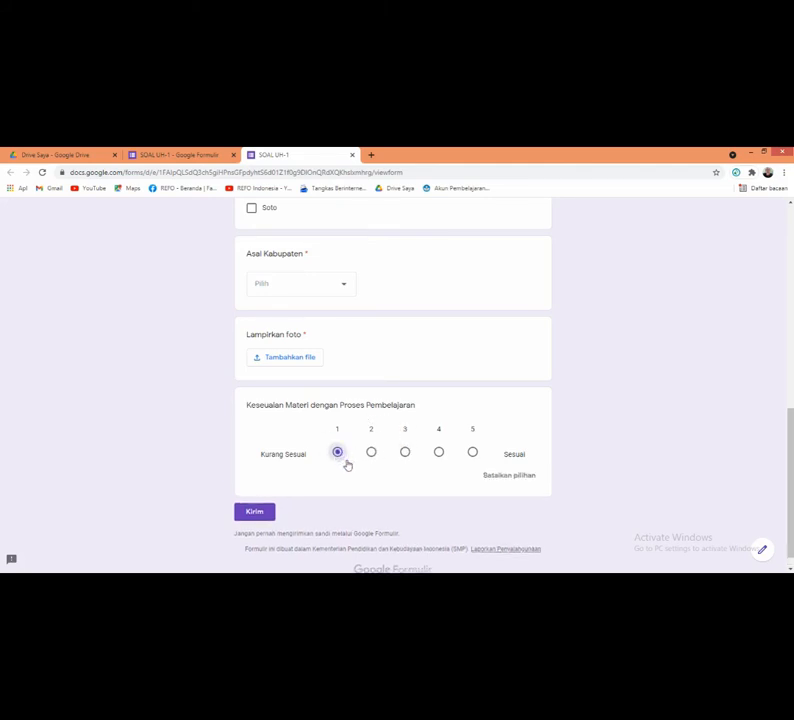
click(405, 453)
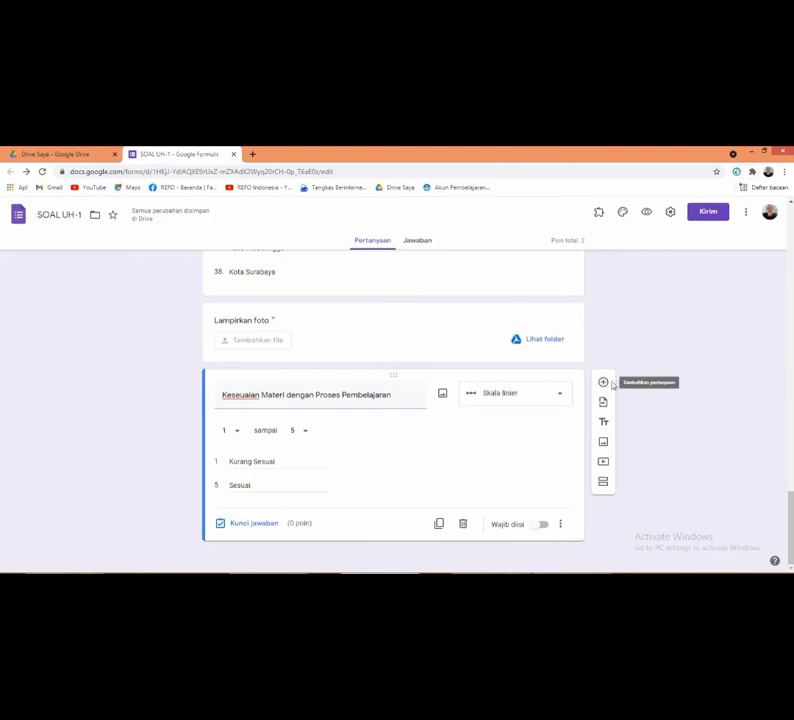
Step: Add an eighth question, "Resmu pelatihan", with the Kisi pilihan ganda answer type
click(603, 384)
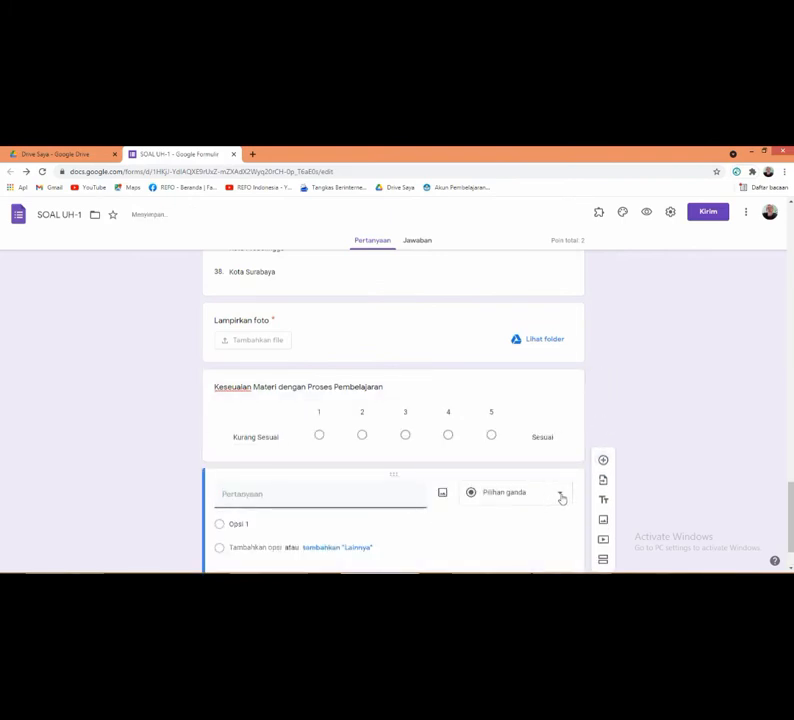
click(560, 495)
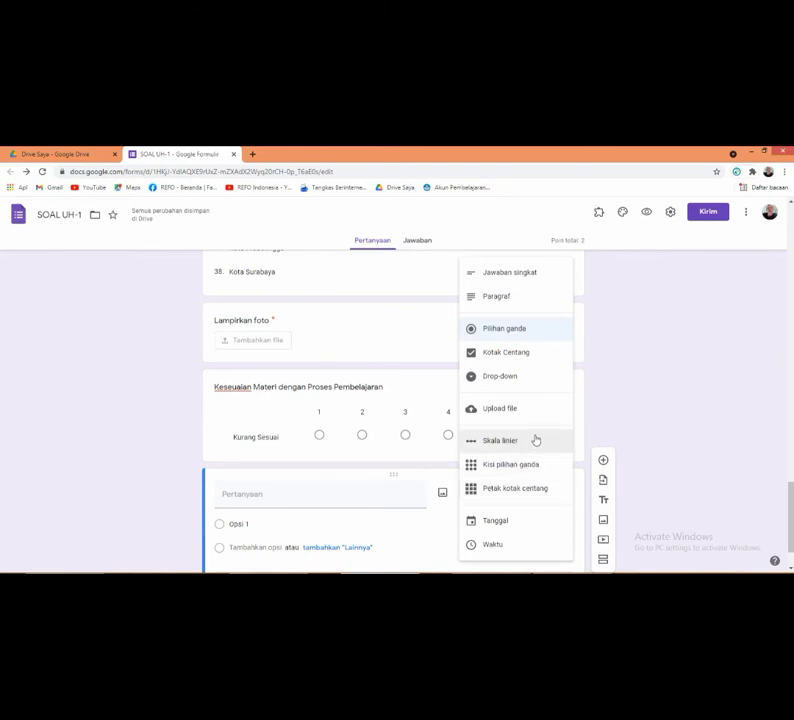
click(525, 470)
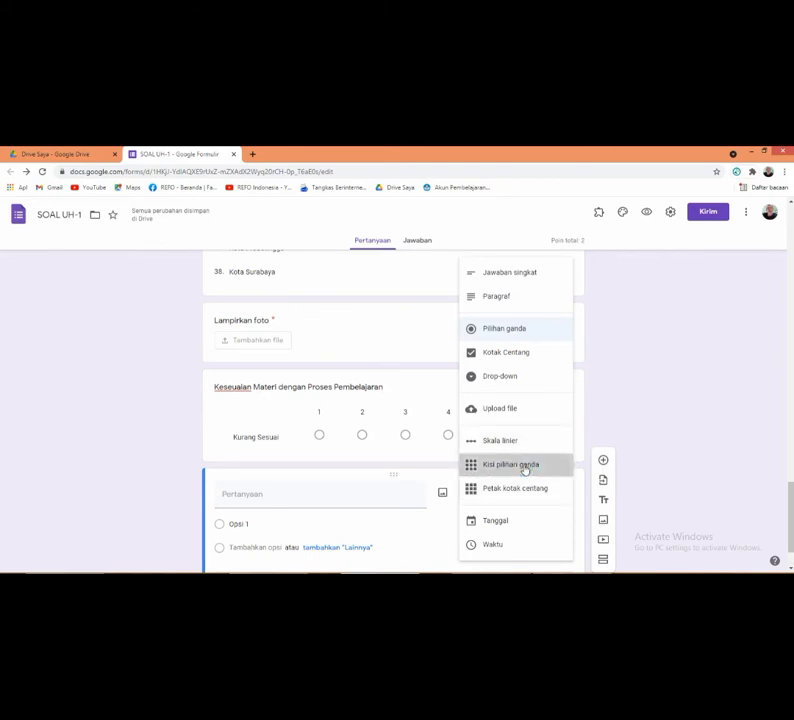
scroll(385, 520, down, 2)
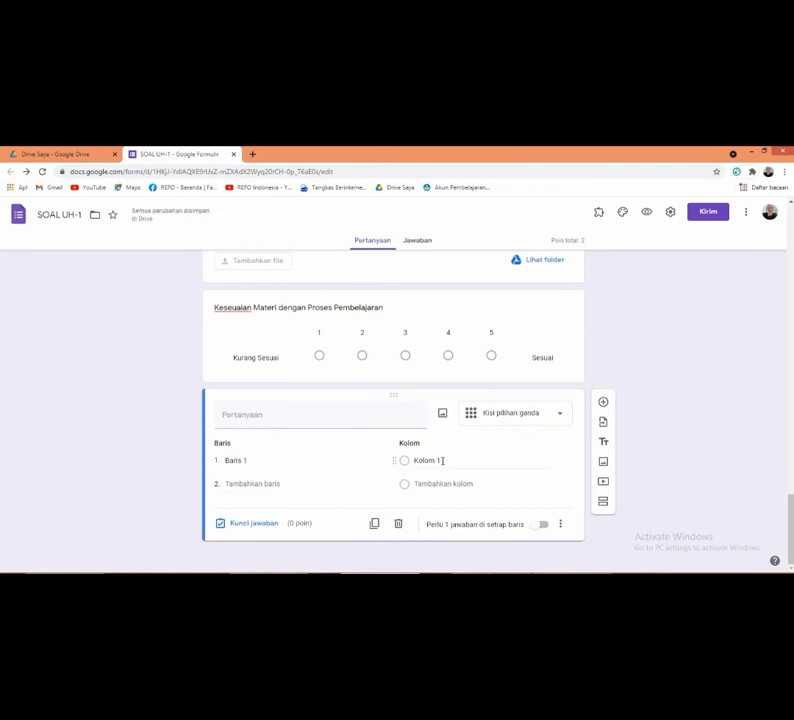
click(261, 420)
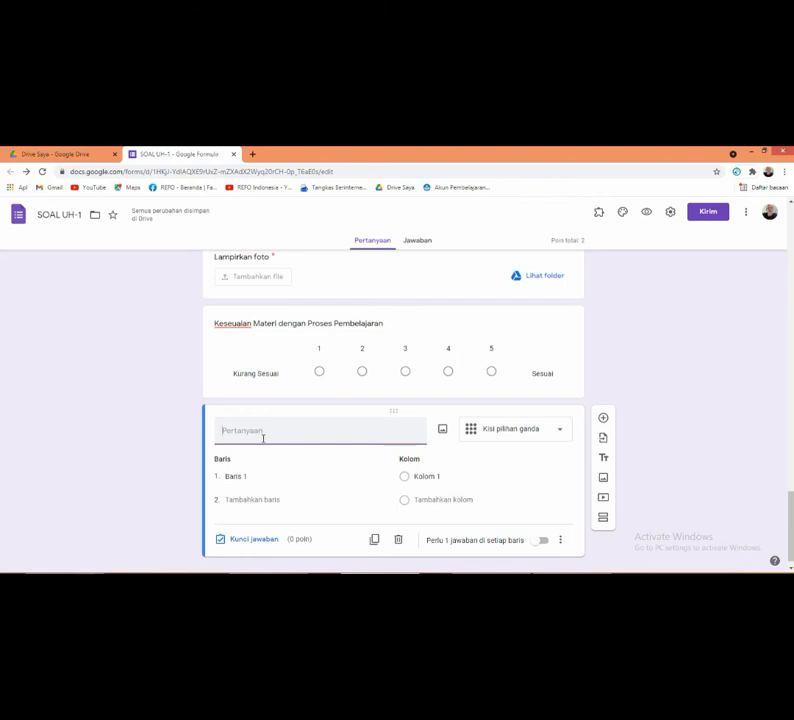
text(Resmu pelatihan)
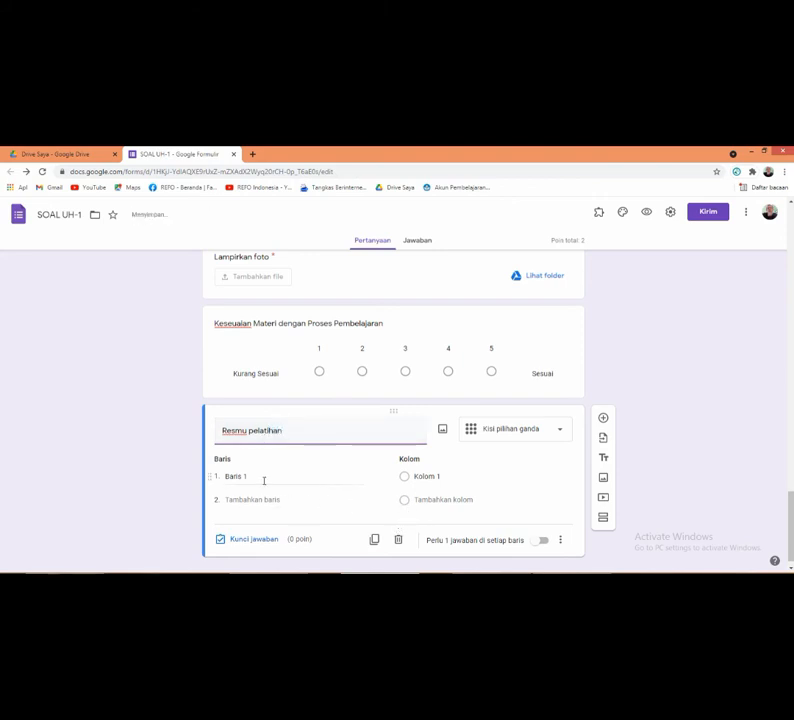
Step: Enter three rows for the "Resmu pelatihan" grid: "Tutor", "Kesesuaian Materi" and "Respon Tutor"
click(256, 478)
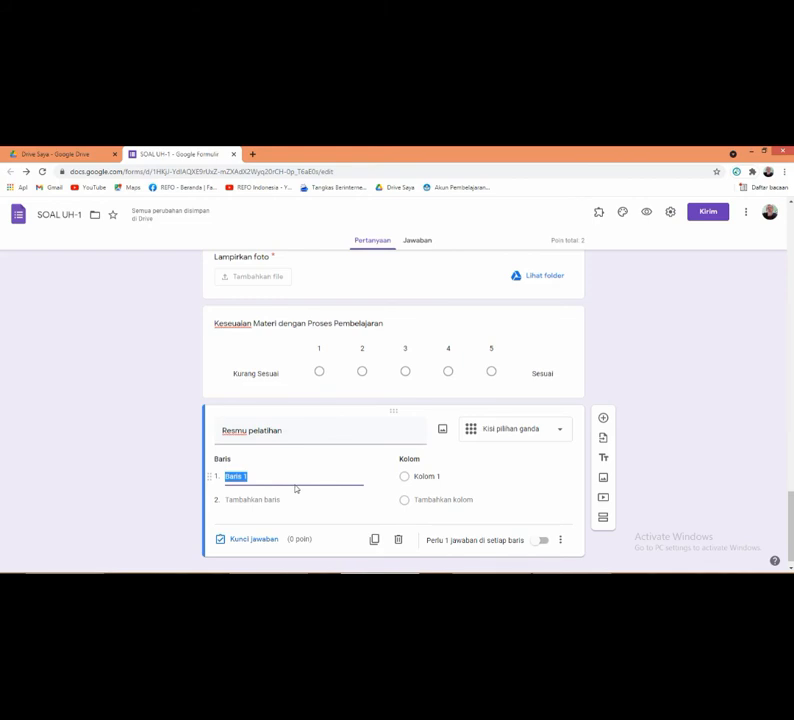
text(Tu)
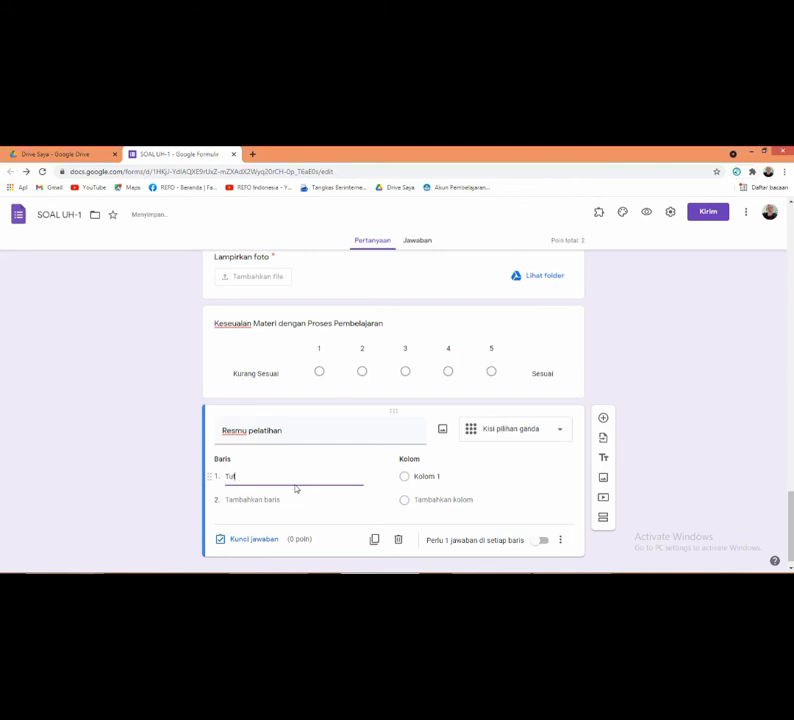
text(tor)
click(275, 499)
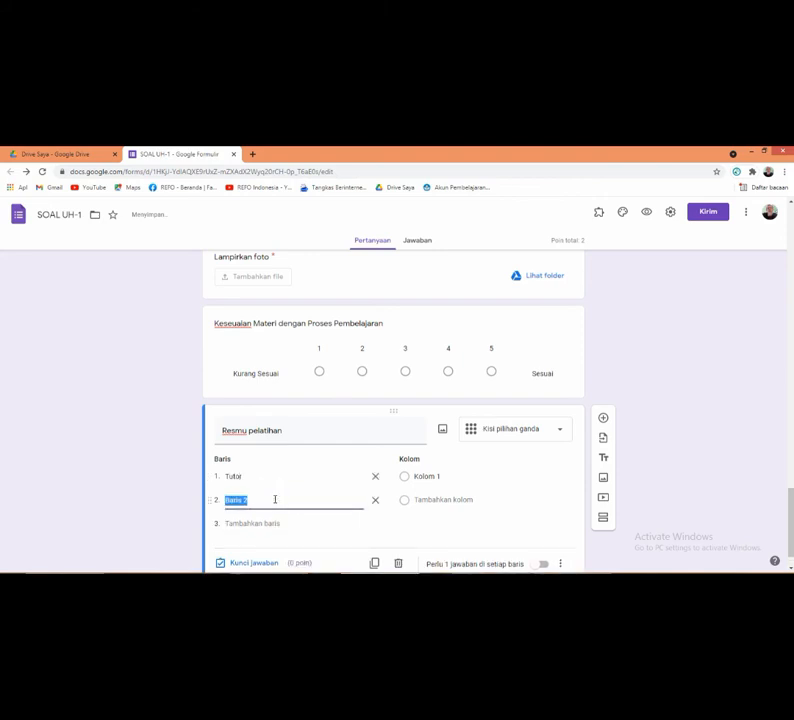
text(Ke)
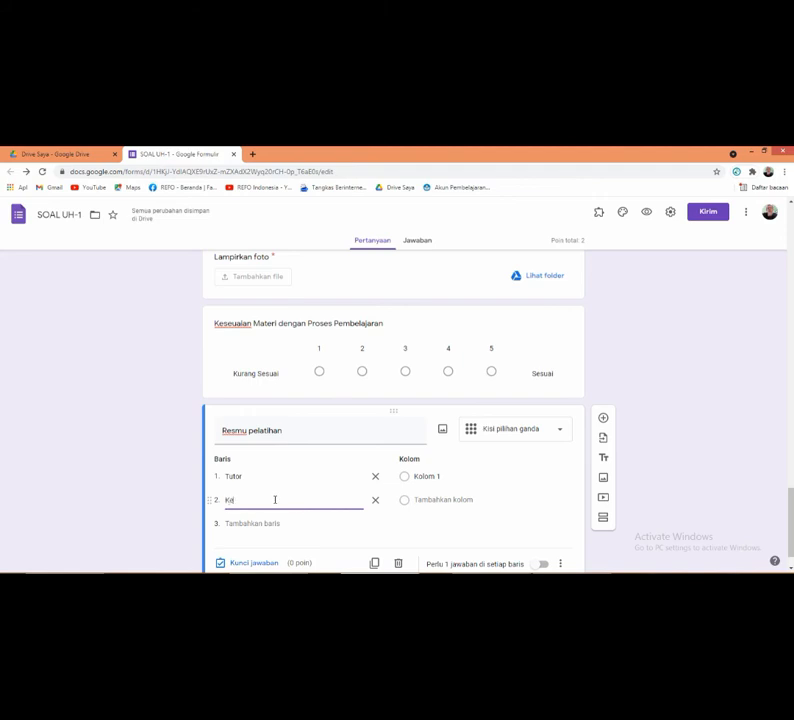
text(sesuaian M)
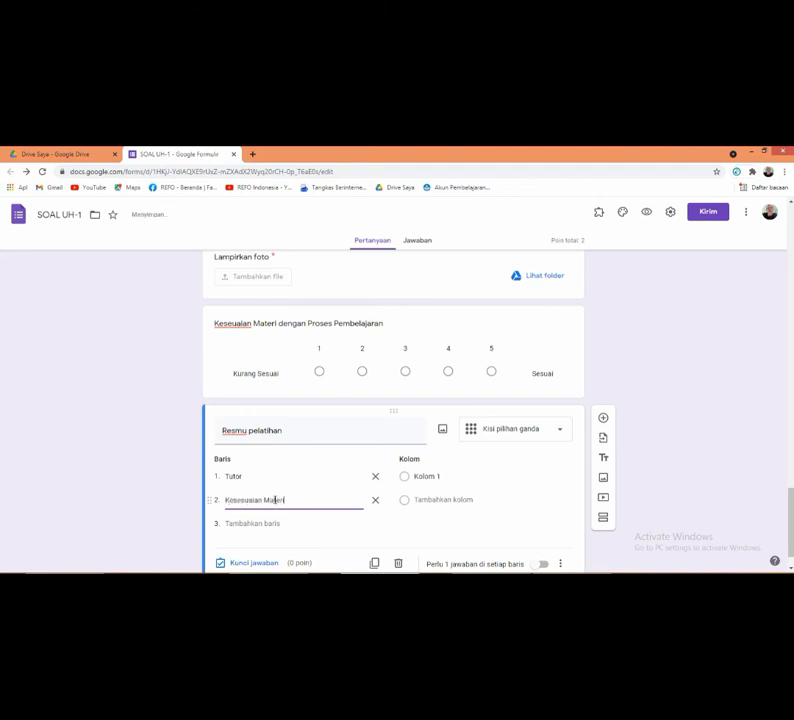
text(ateri)
click(267, 521)
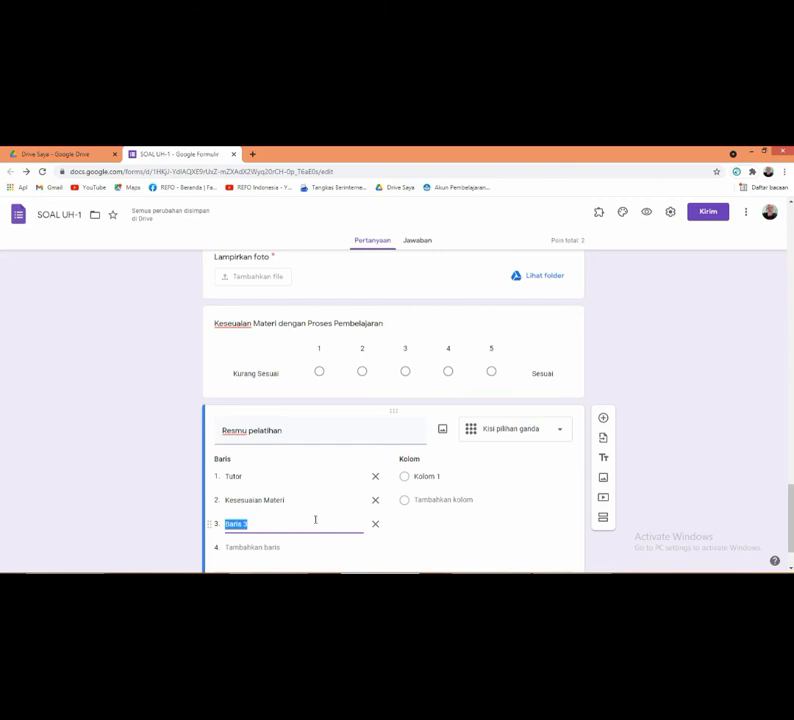
text(Respon Tutor)
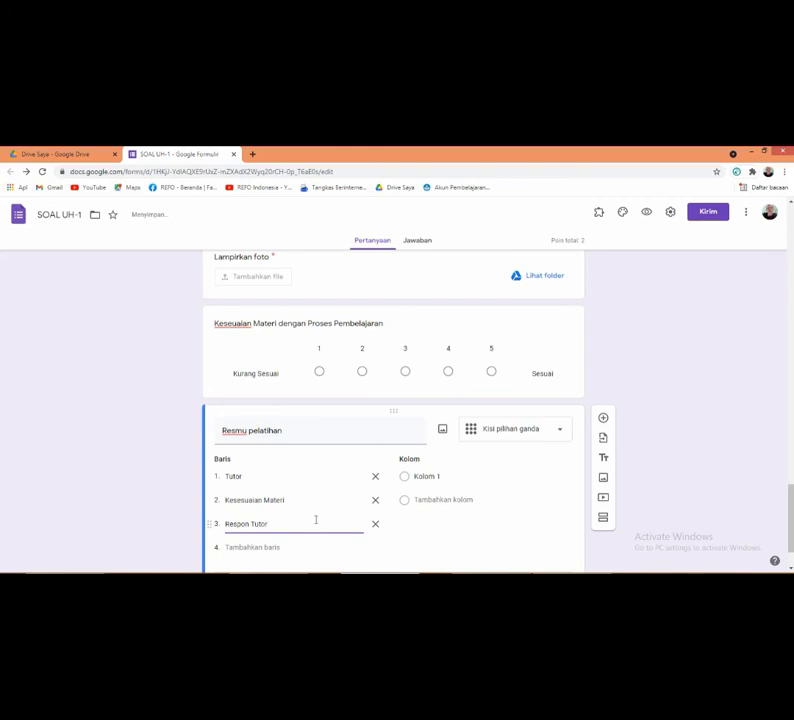
Step: Enter four columns for the "Resmu pelatihan" grid: "buruk", "cukup", "Baik" and "Sangat Baik"
click(433, 478)
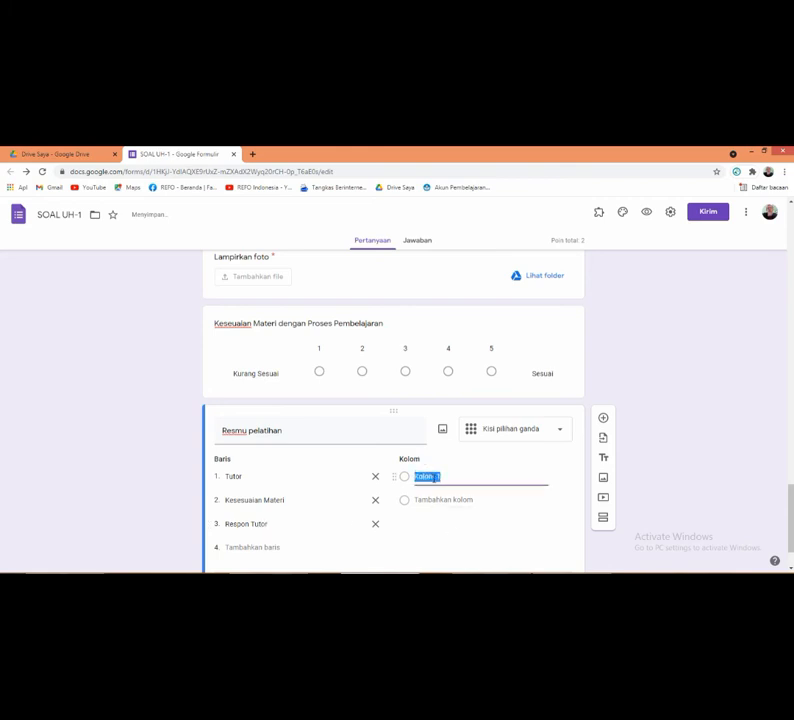
text(buruk)
key(Tab)
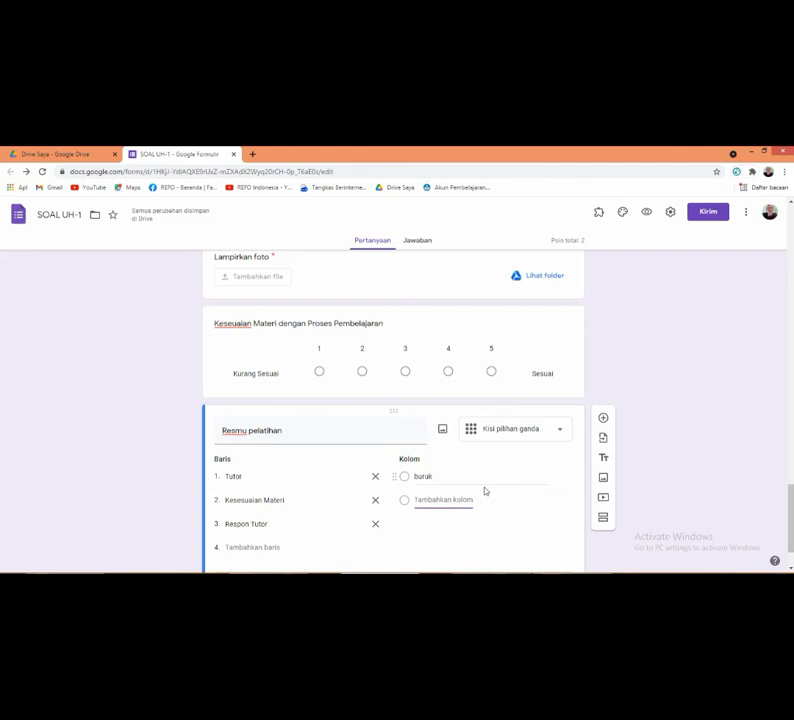
text(cukup)
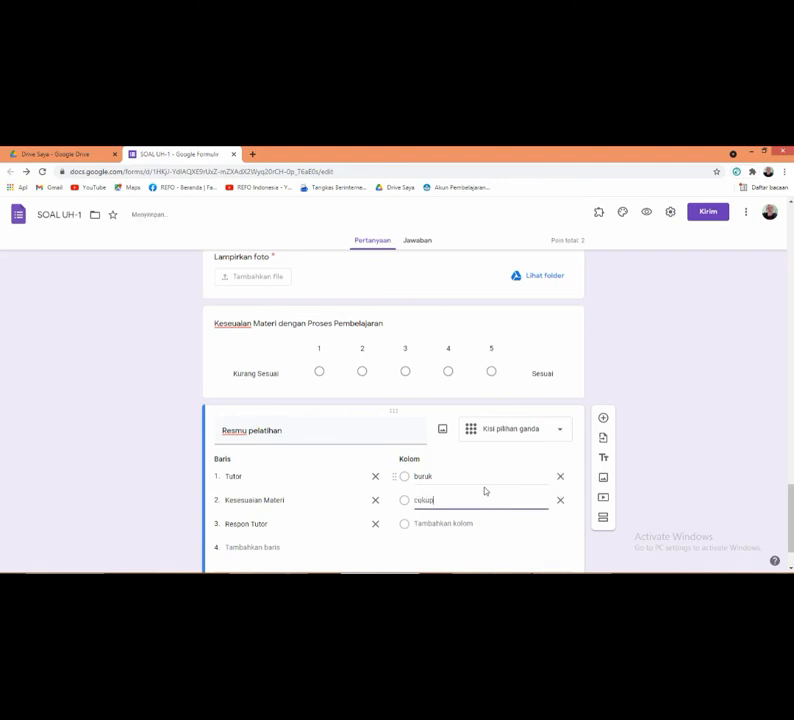
key(Return)
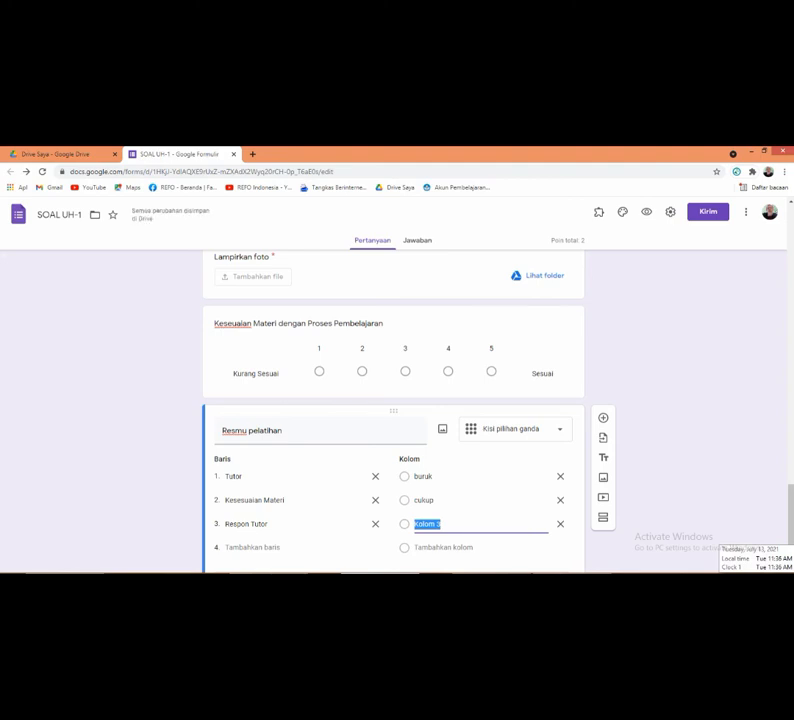
text(Biak)
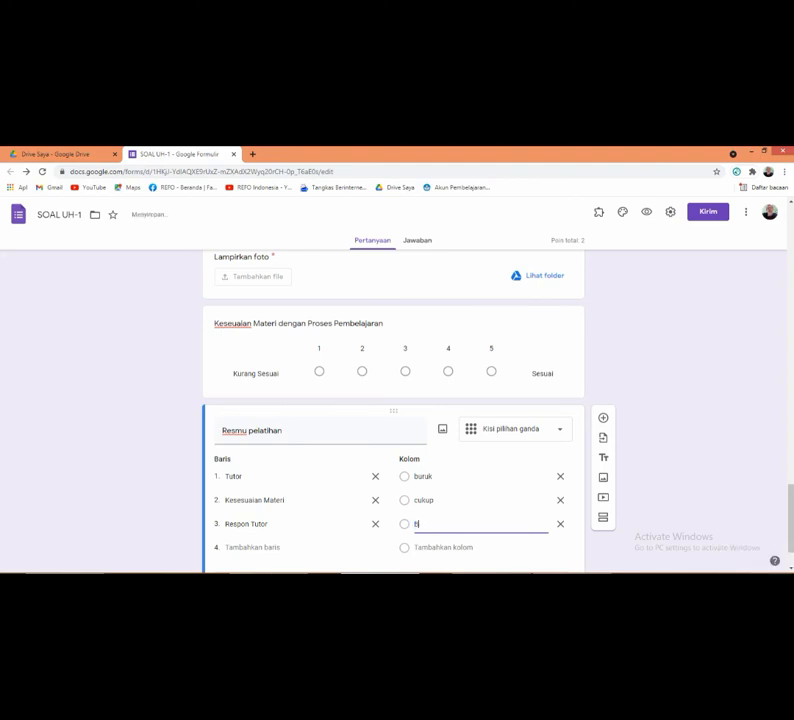
key(Return)
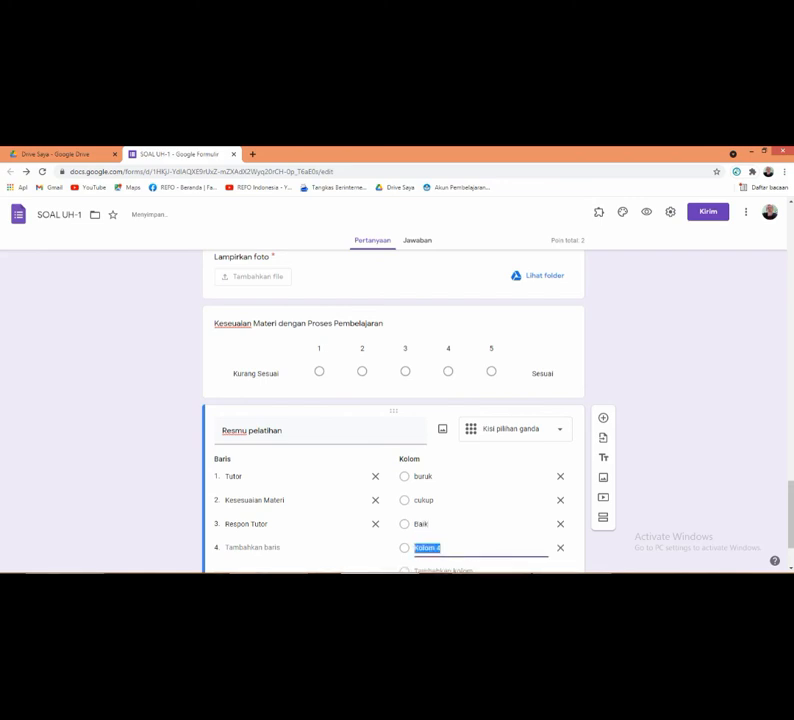
text(Sangat Baik)
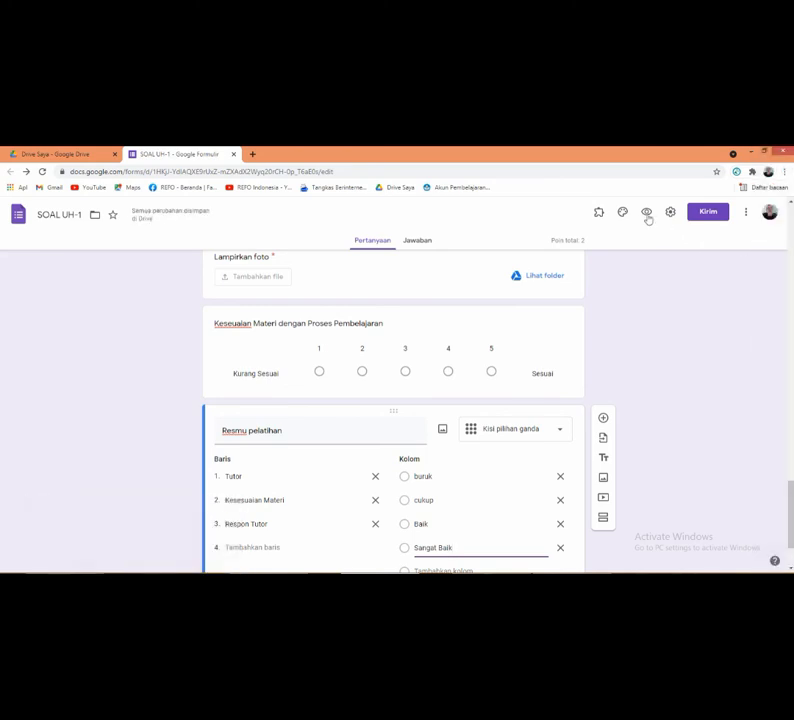
Step: Preview the form, try ratings for Tutor, Kesesuaian Materi and Respon Tutor in the "Resmu pelatihan" grid, and close the preview without submitting
click(647, 213)
scroll(507, 333, down, 8)
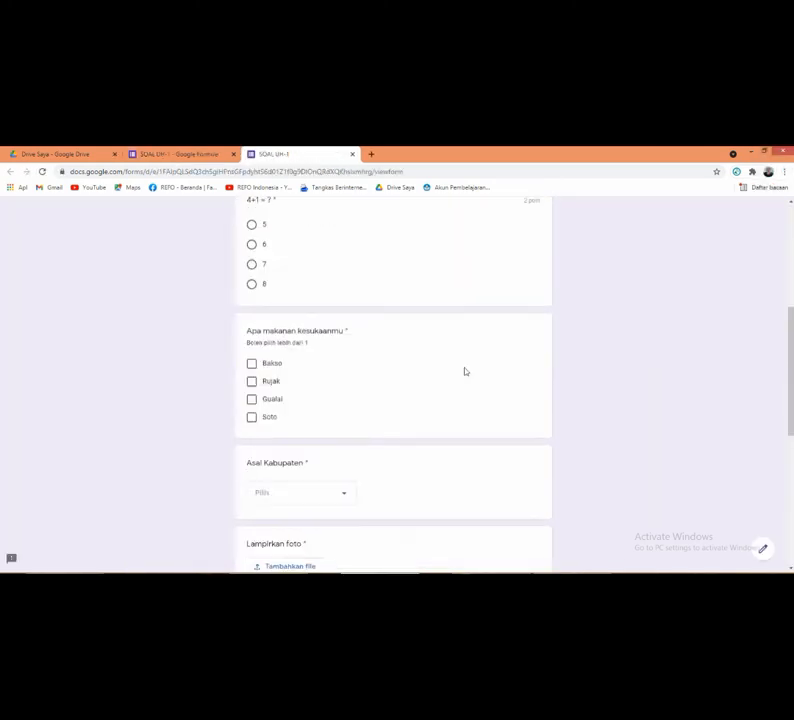
scroll(464, 376, down, 2)
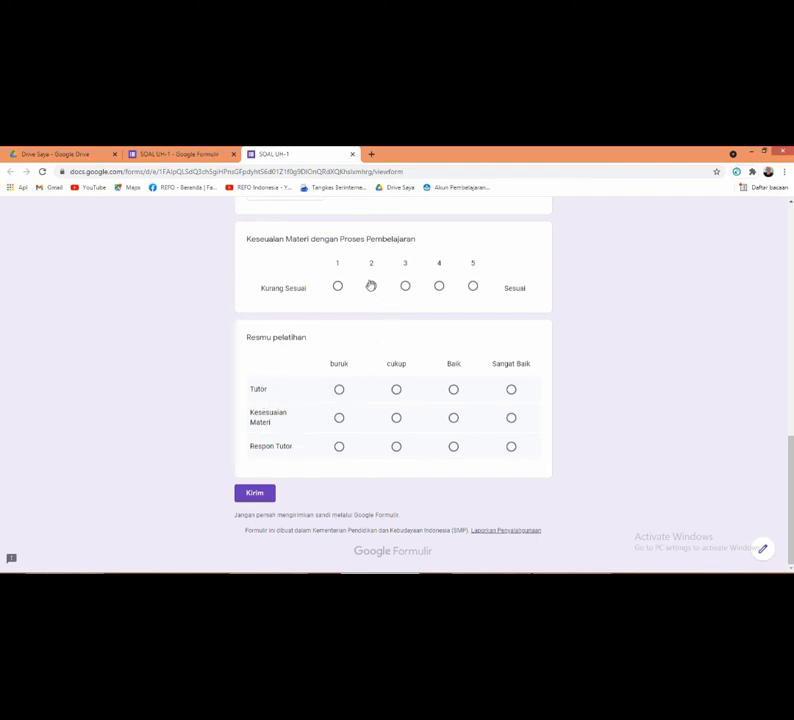
click(339, 389)
click(396, 390)
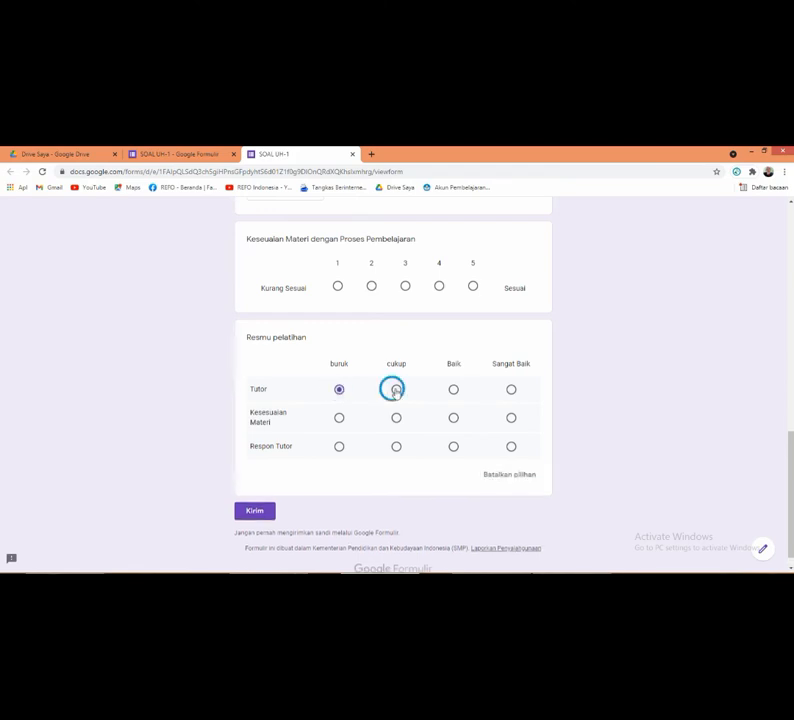
click(453, 389)
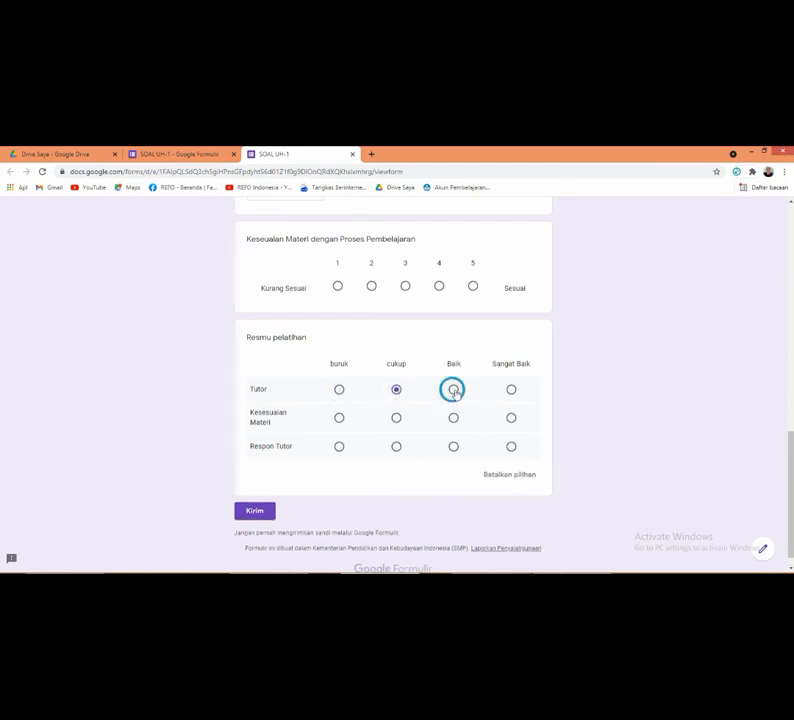
click(397, 418)
click(512, 420)
click(511, 446)
scroll(409, 347, up, 4)
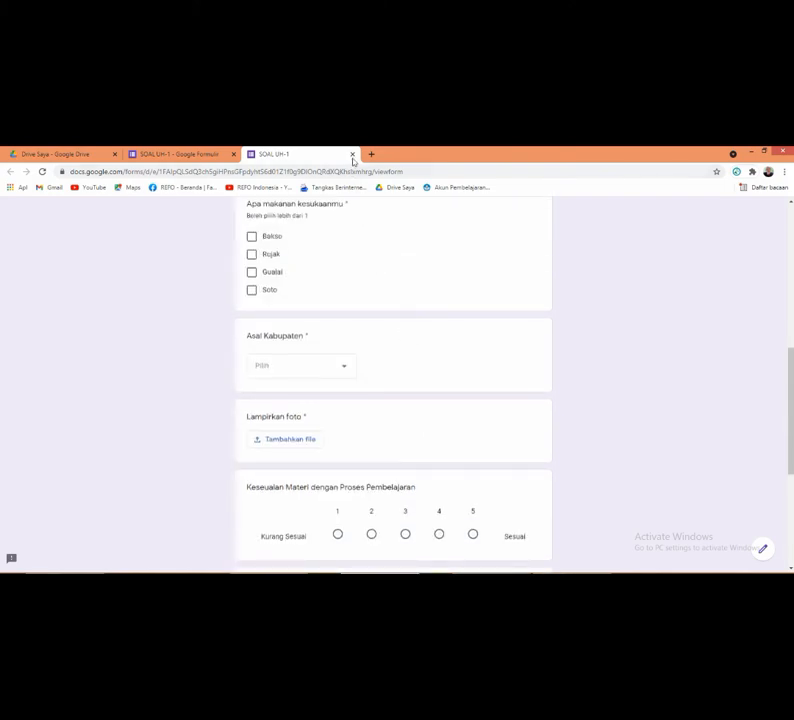
click(352, 155)
click(445, 228)
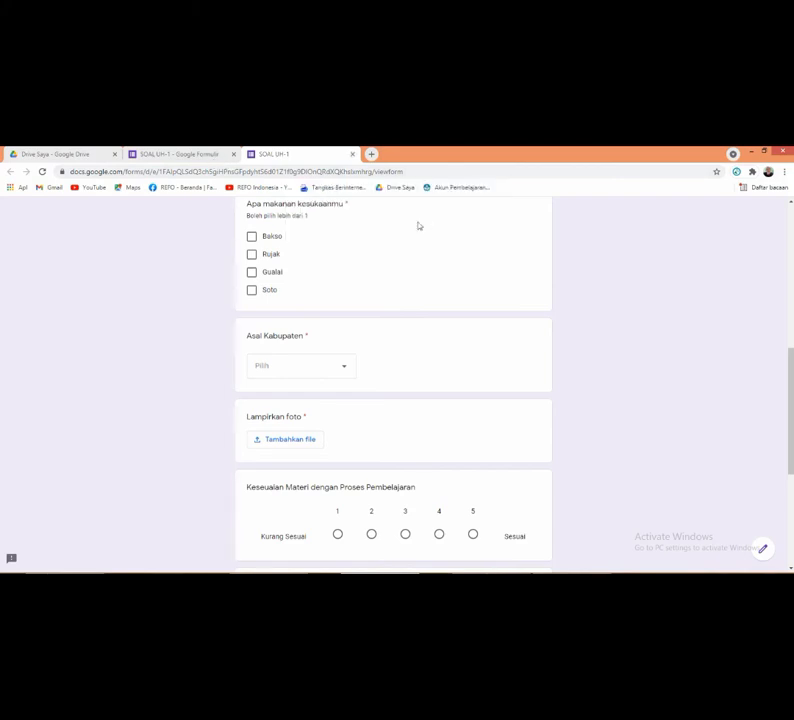
Step: Add a blank question below the "Resmu pelatihan" grid with the Petak kotak centang answer type
scroll(600, 350, down, 2)
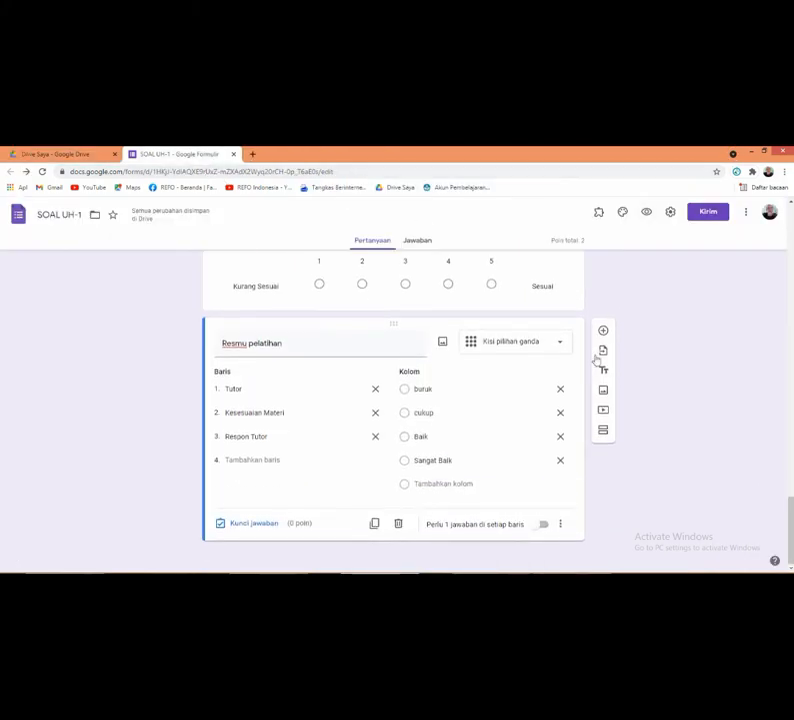
click(603, 332)
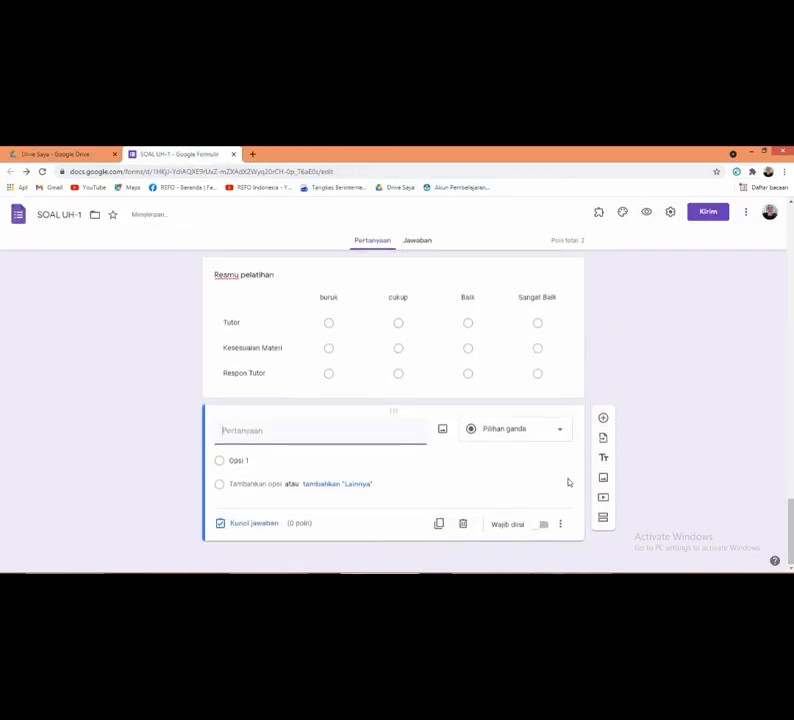
click(563, 437)
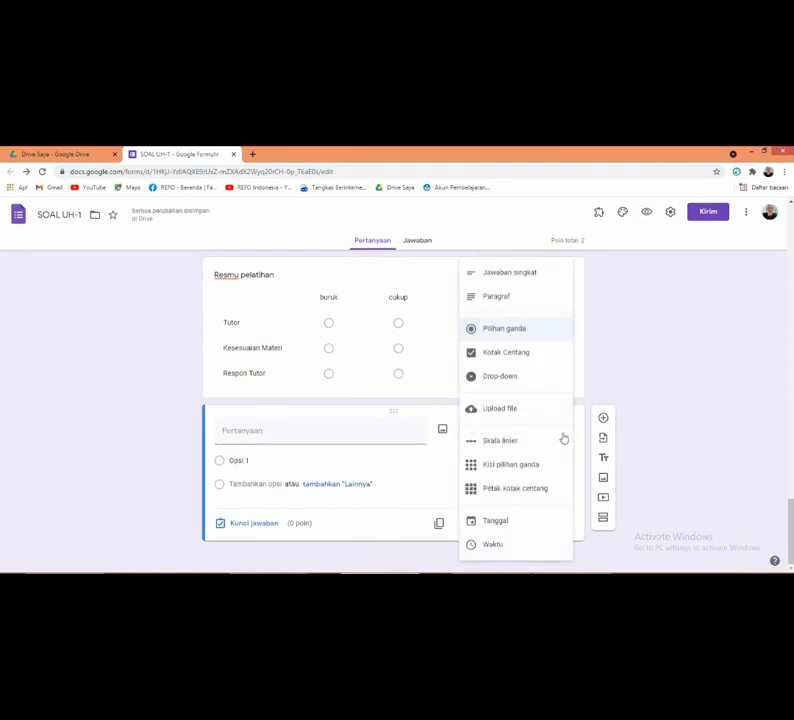
click(546, 494)
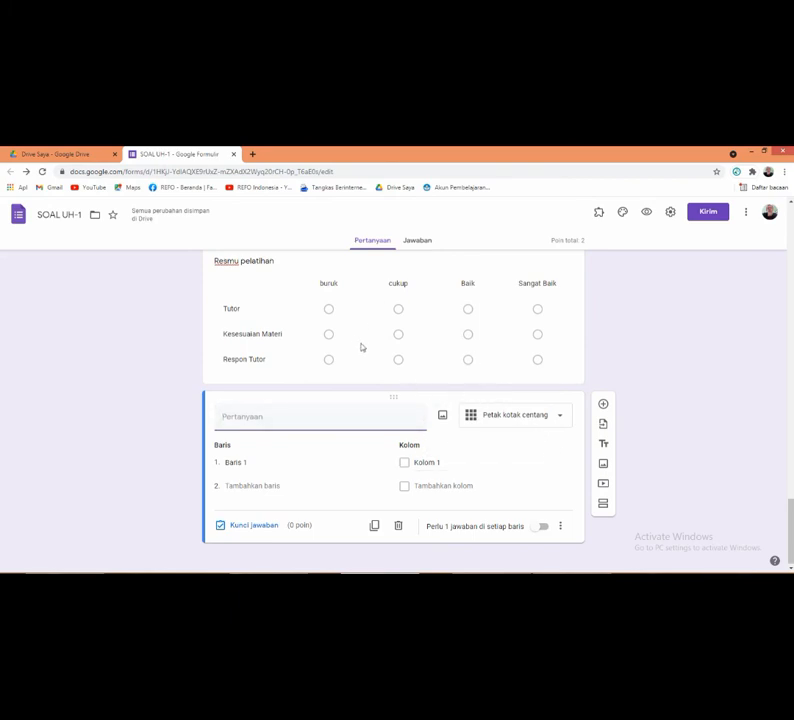
scroll(448, 376, up, 1)
scroll(411, 447, down, 1)
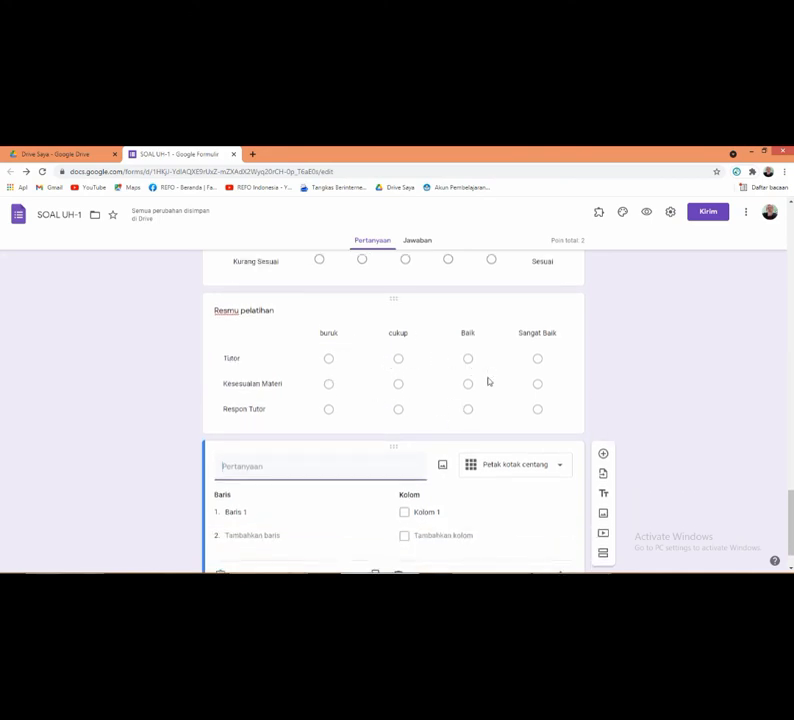
scroll(420, 445, down, 1)
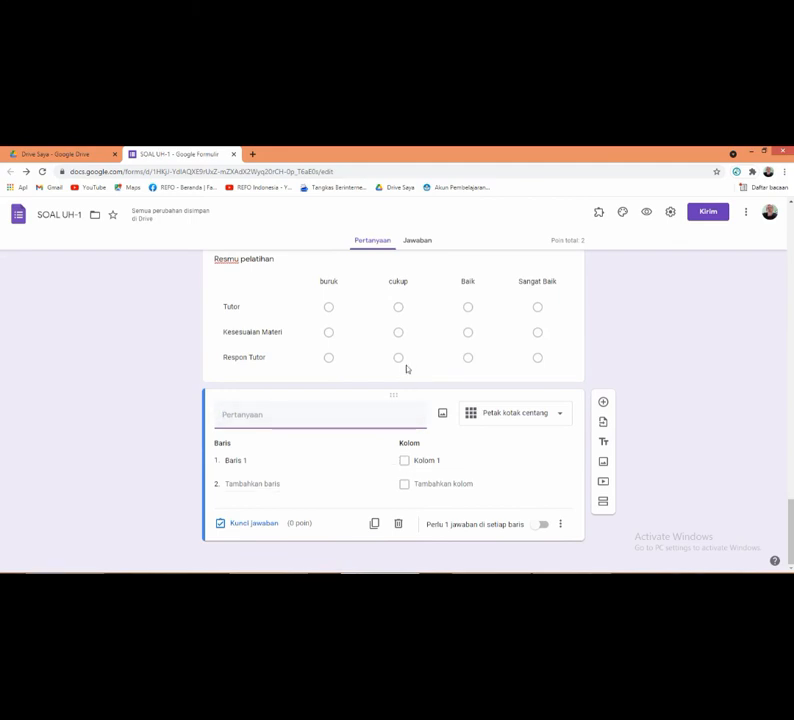
scroll(398, 372, up, 2)
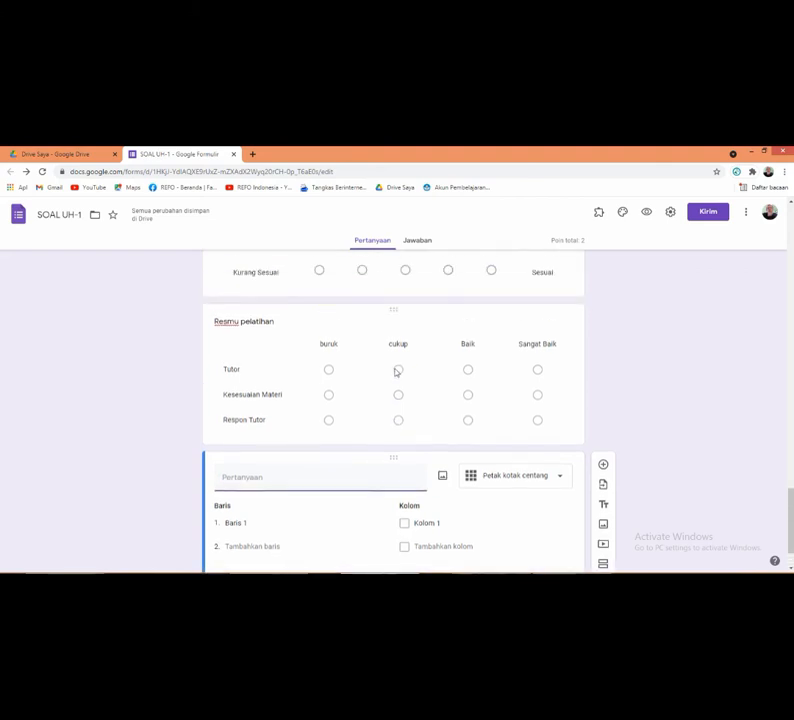
scroll(397, 376, down, 2)
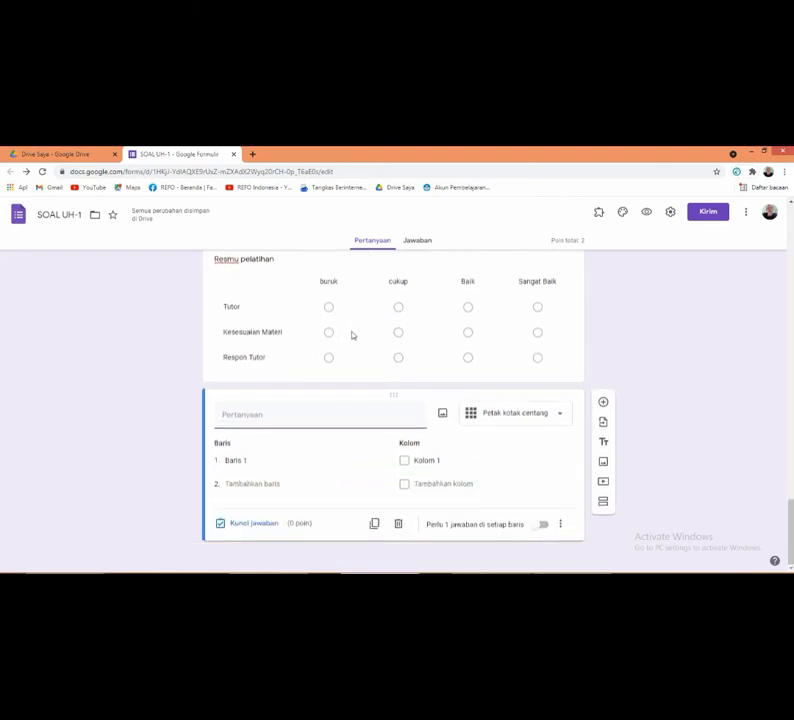
scroll(333, 339, up, 1)
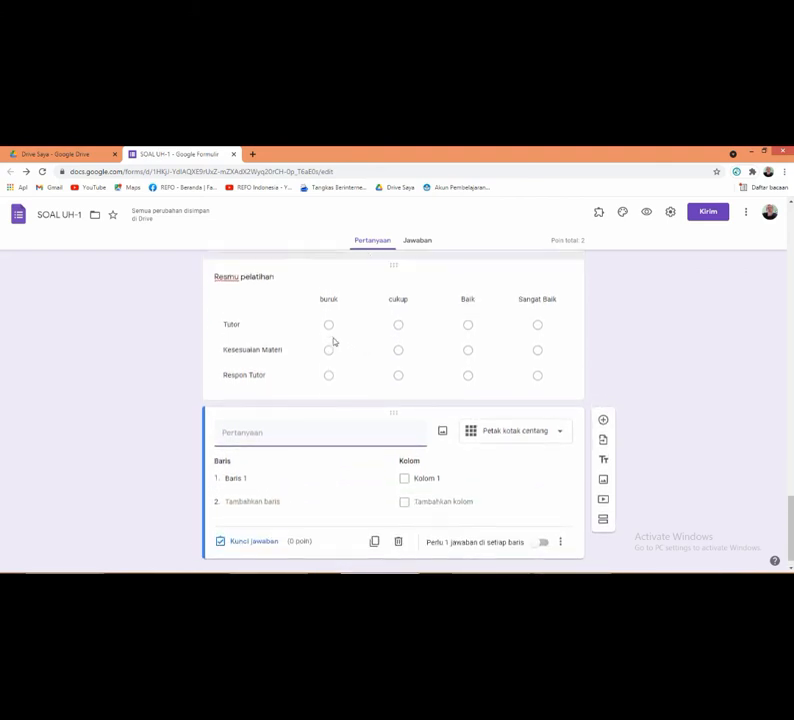
Step: Change the title of the "Resmu pelatihan" grid question to "Resumw pelatihan"
click(228, 309)
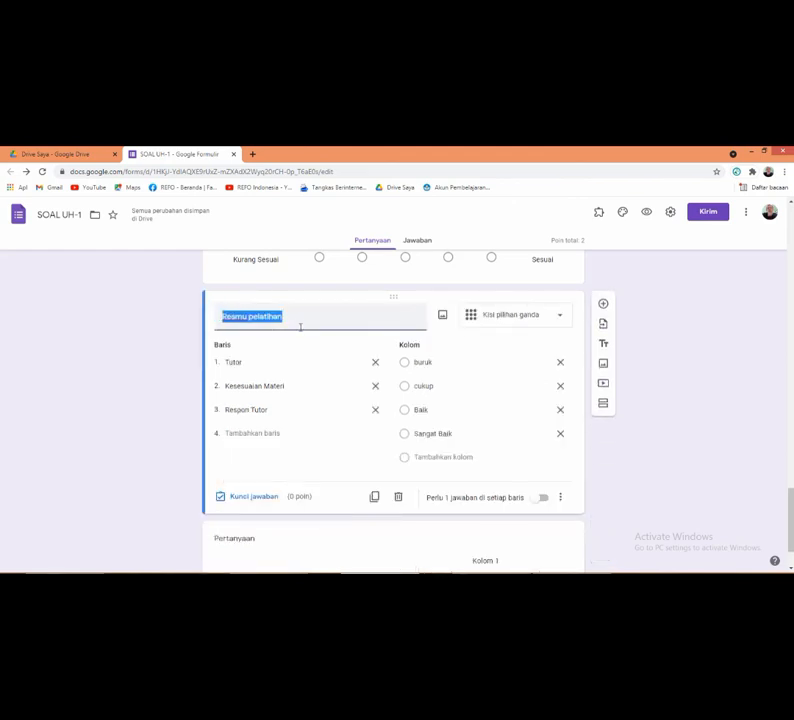
click(302, 335)
scroll(328, 388, down, 2)
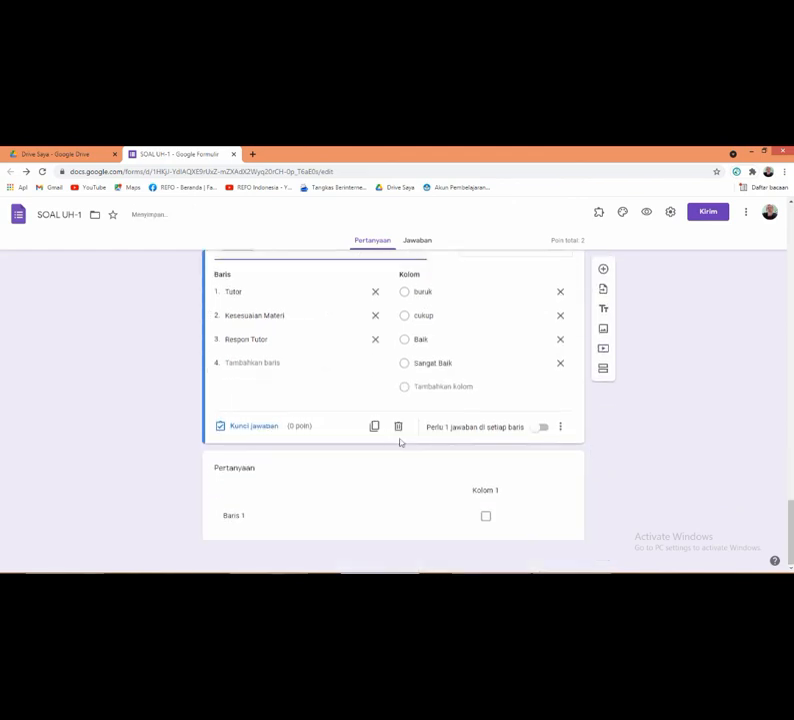
Step: Delete the blank Petak kotak centang question at the end of the form
click(358, 504)
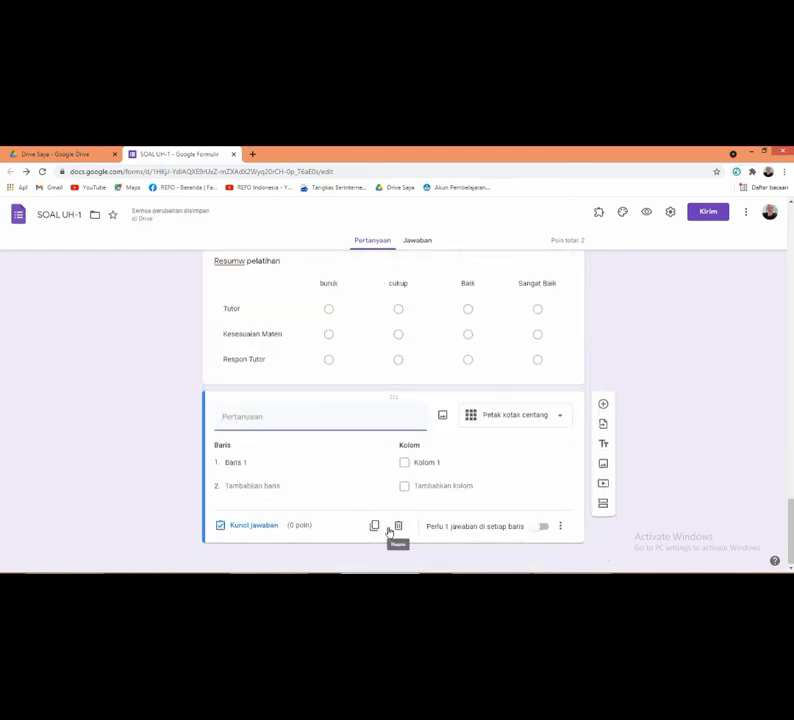
click(399, 527)
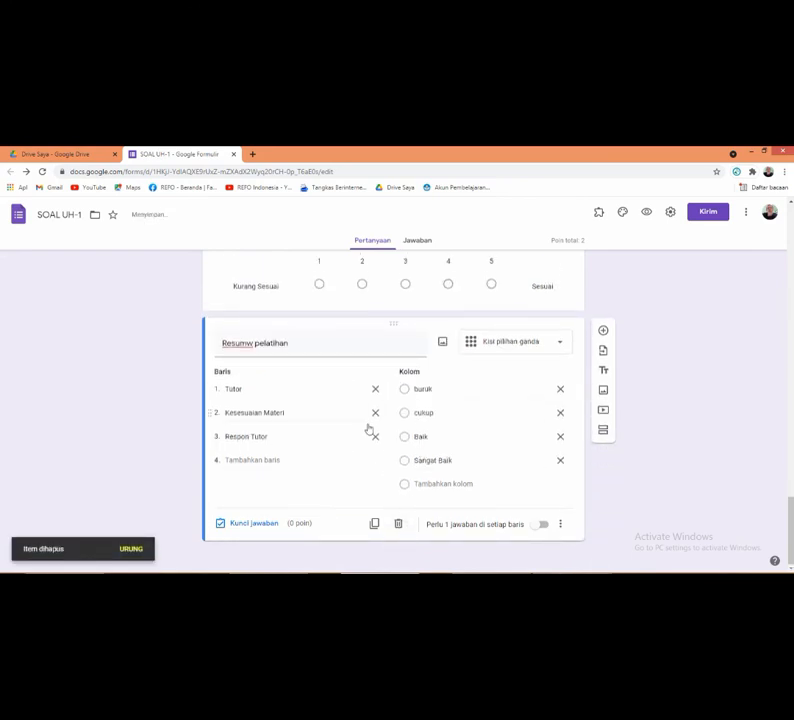
Step: Duplicate the "Resumw pelatihan" grid question and change the copy's answer type to Petak kotak centang
click(374, 523)
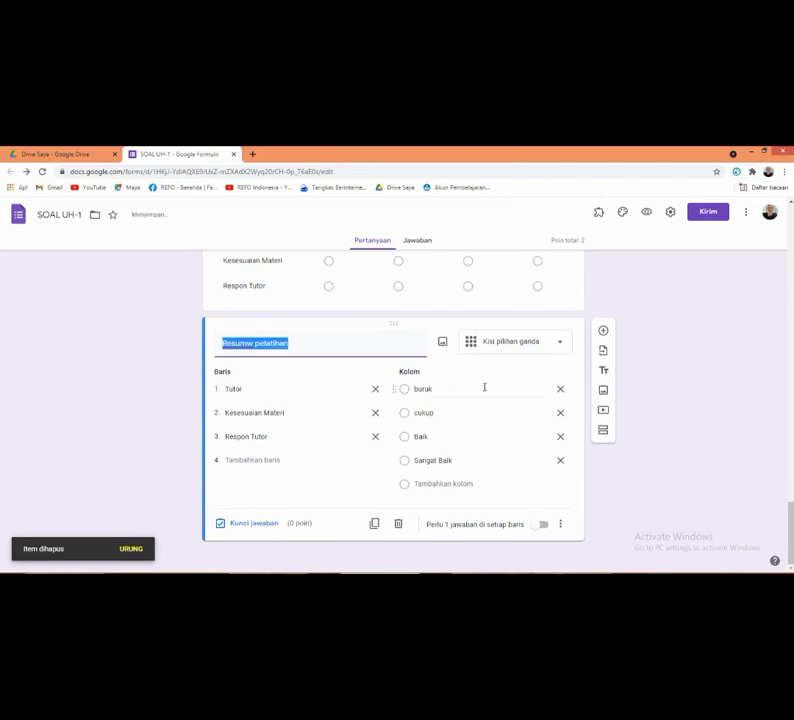
scroll(501, 368, up, 2)
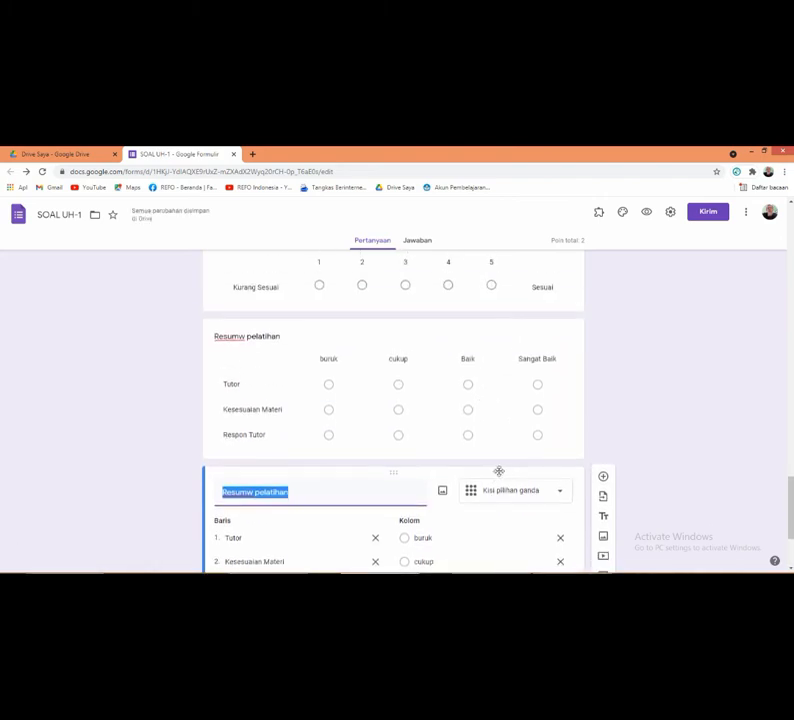
scroll(537, 491, down, 2)
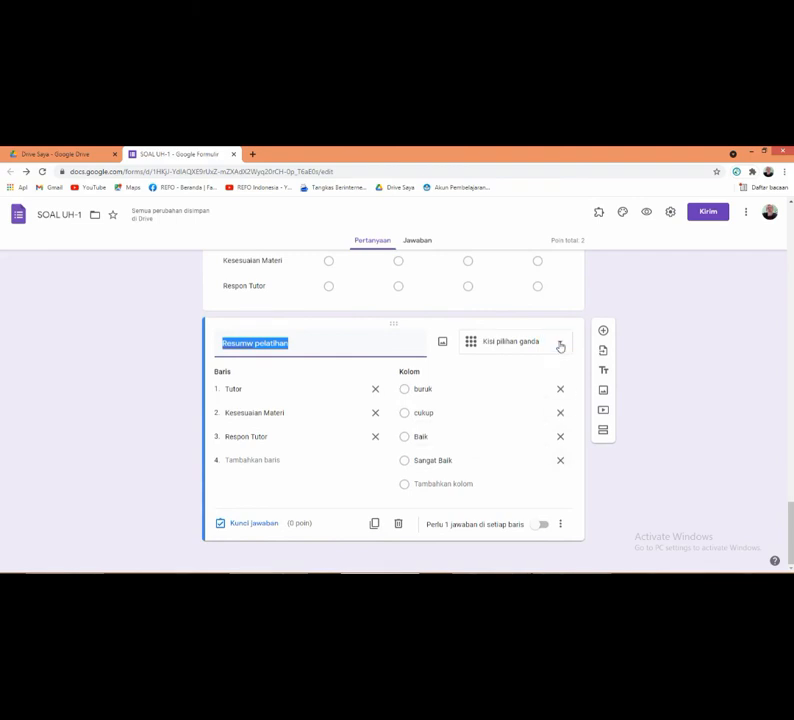
click(560, 346)
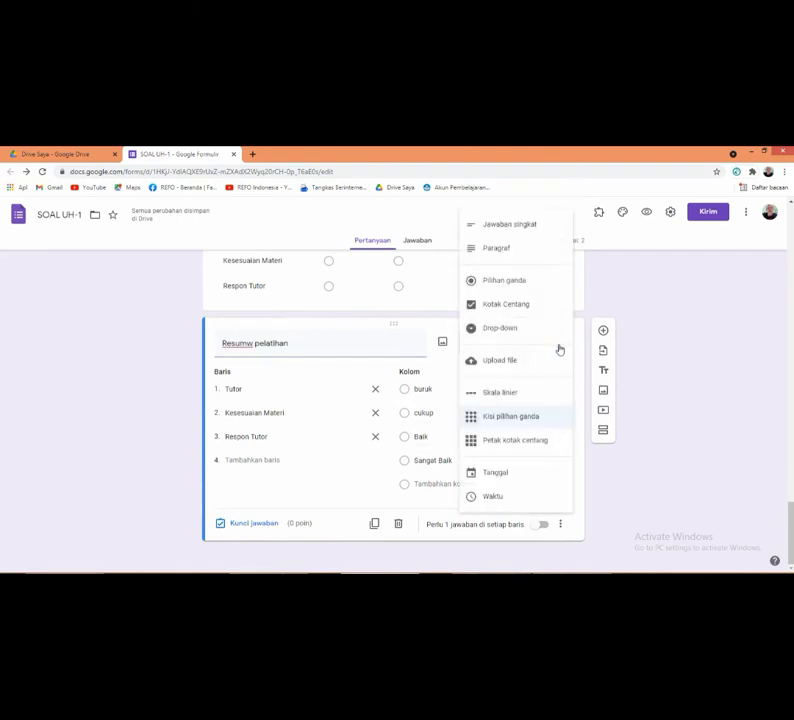
click(519, 446)
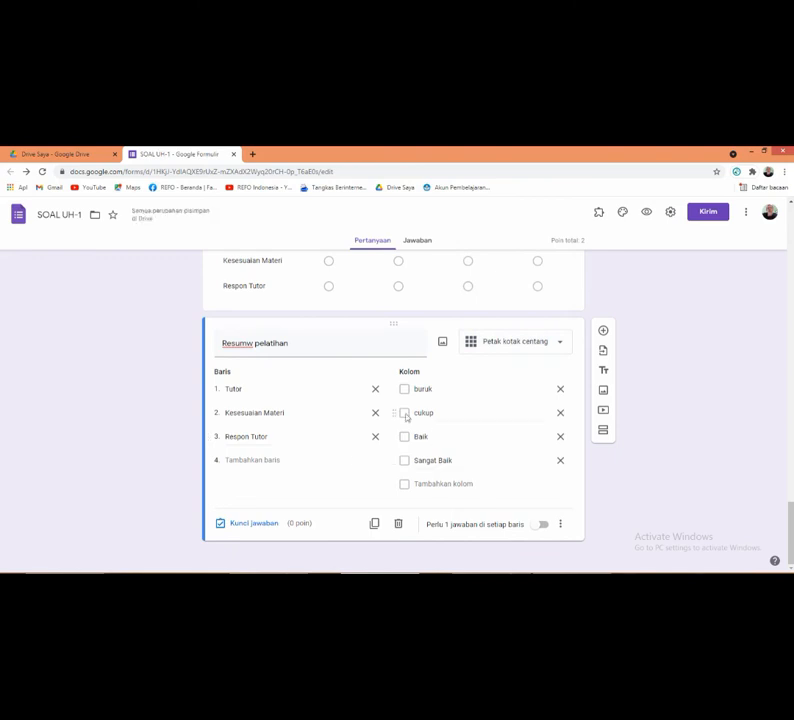
Step: Preview the form and answer the multiple-choice grid with cukup for Tutor, Baik for Kesesuaian Materi and cukup for Respon Tutor
click(646, 216)
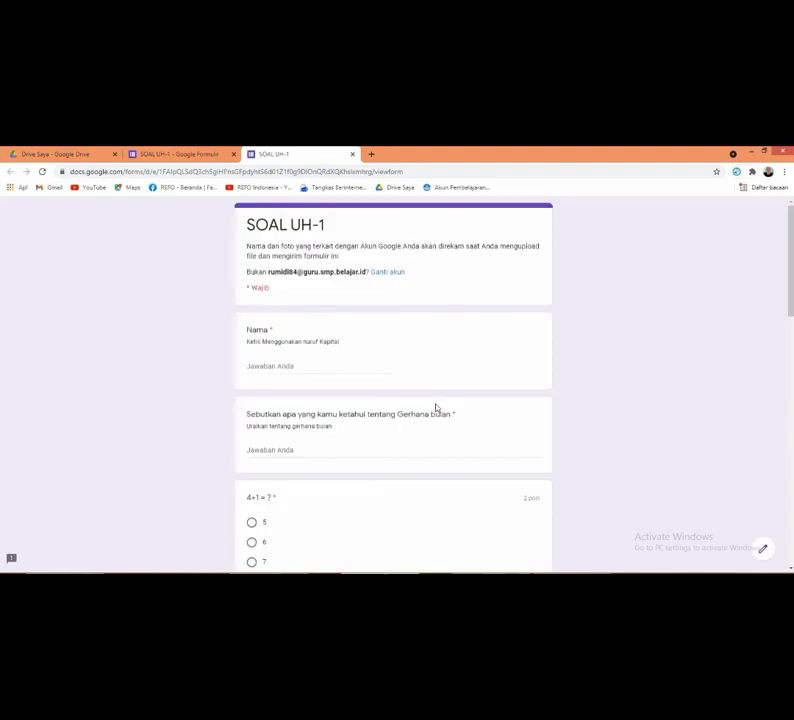
scroll(436, 408, down, 10)
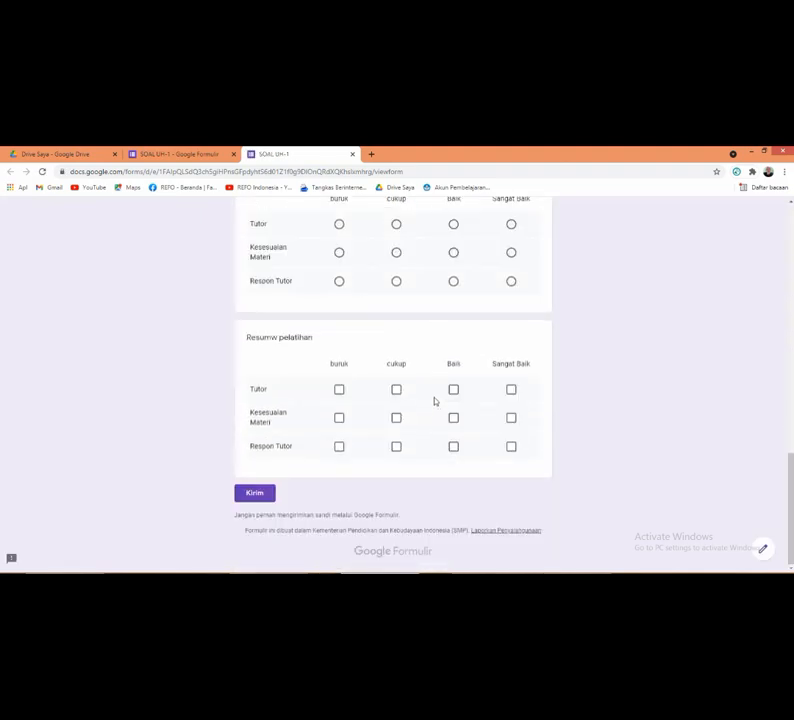
scroll(440, 395, up, 2)
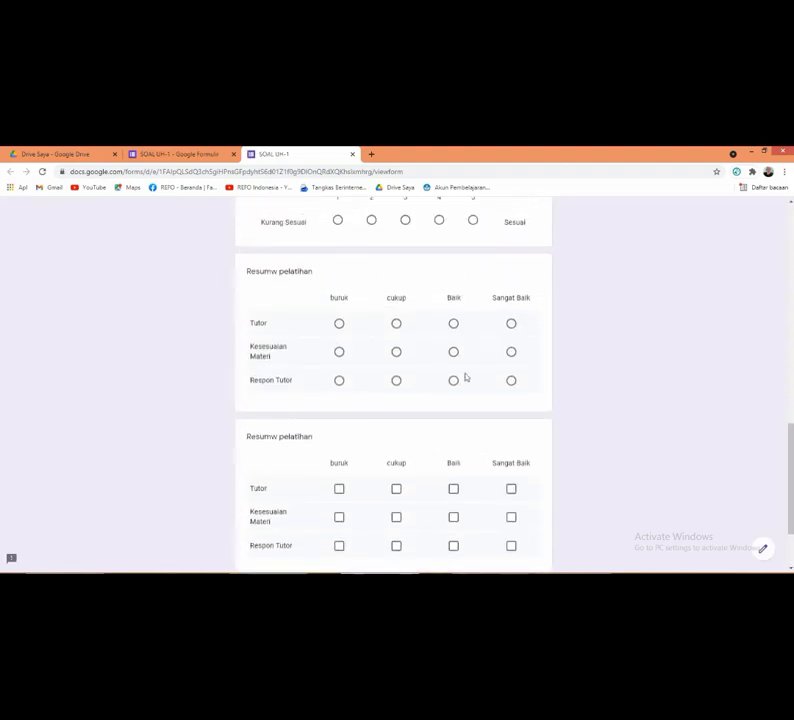
click(397, 325)
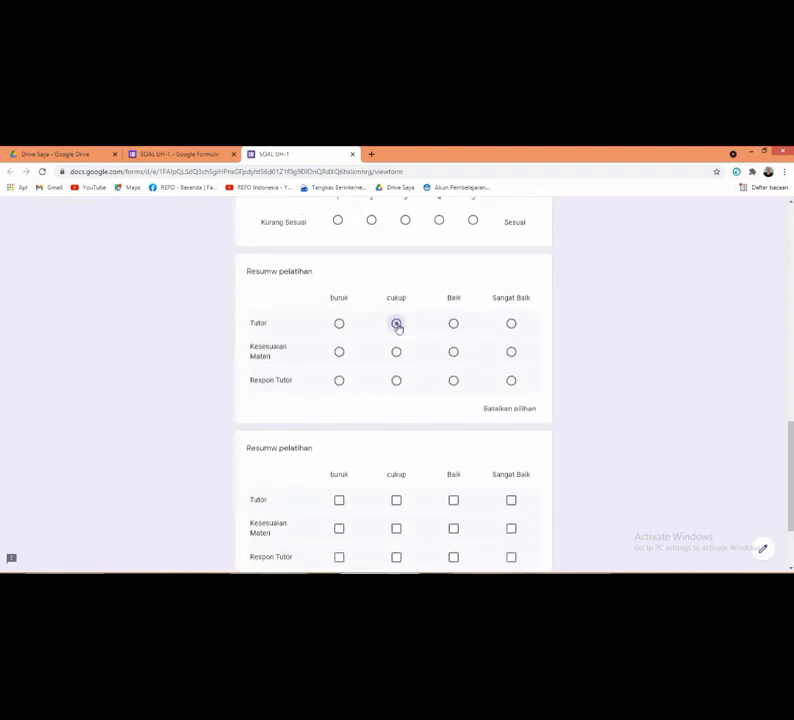
click(454, 353)
click(455, 383)
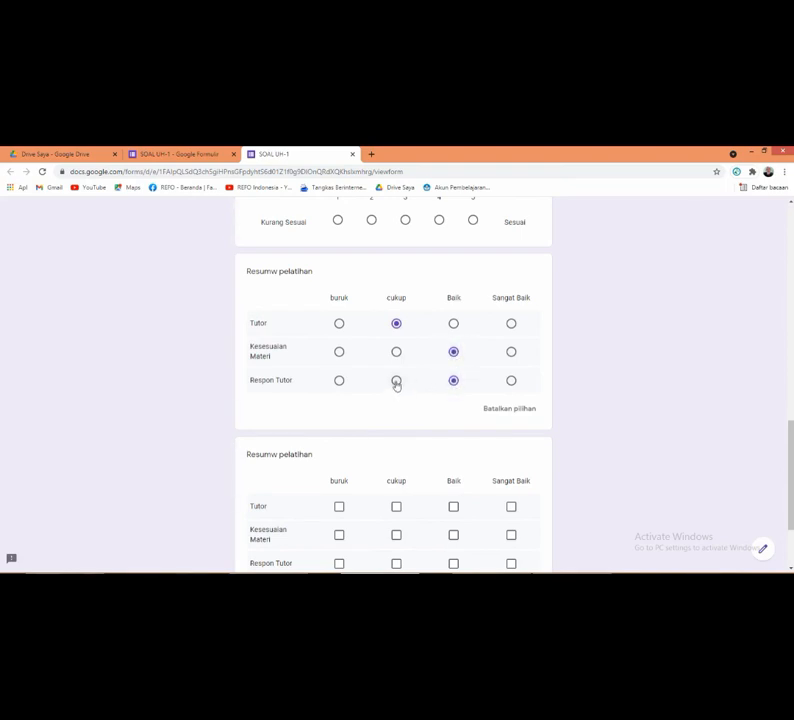
click(397, 381)
Step: In the checkbox grid, tick cukup and Baik for Tutor, Baik and Sangat Baik for Kesesuaian Materi, Sangat Baik for Respon Tutor, and close the preview
scroll(402, 388, down, 1)
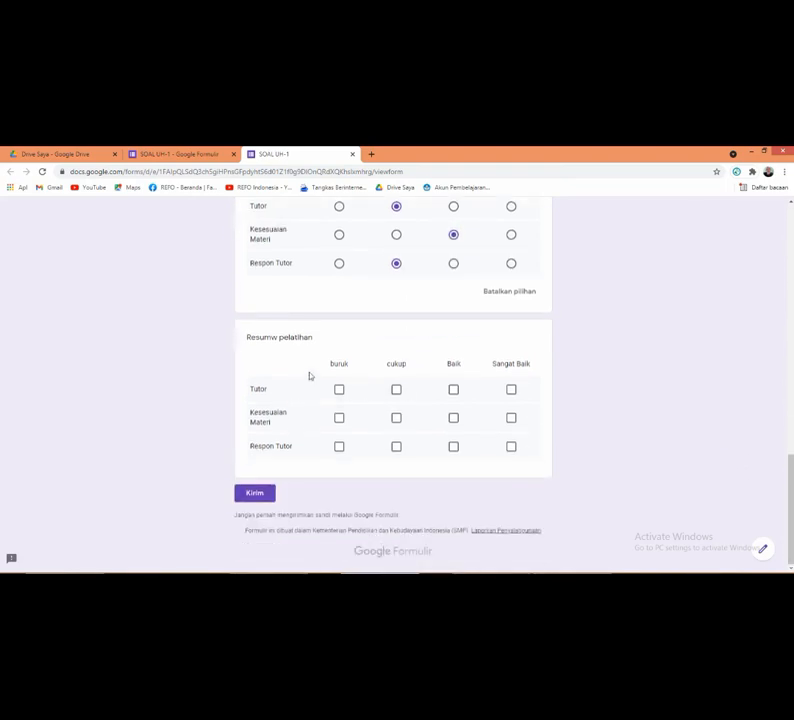
click(398, 392)
click(454, 391)
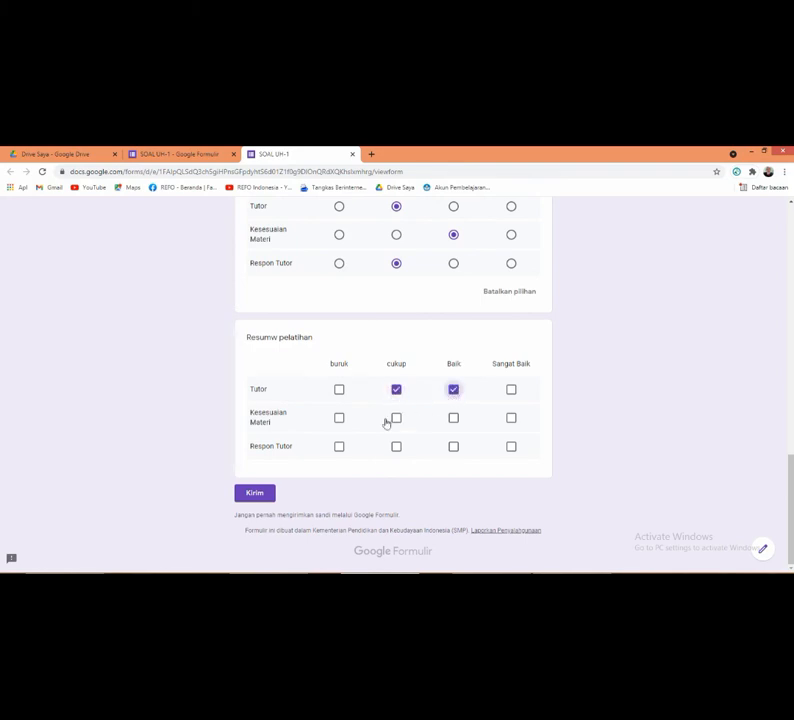
click(454, 419)
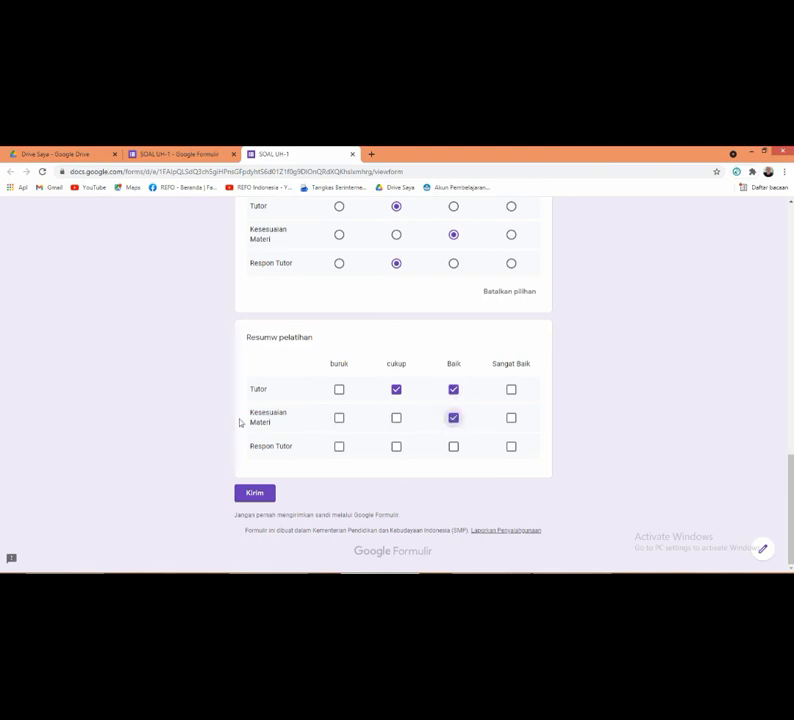
click(512, 419)
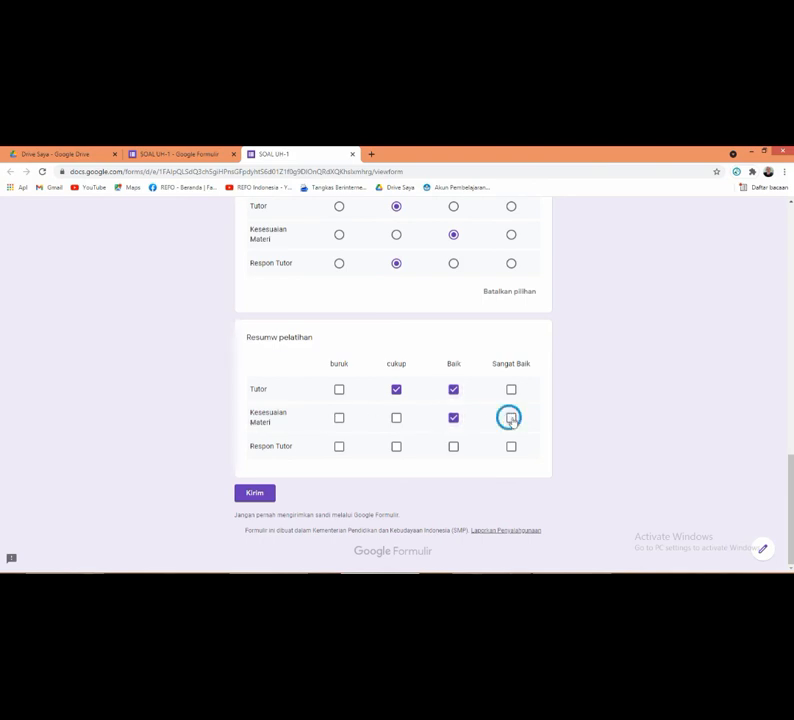
click(512, 447)
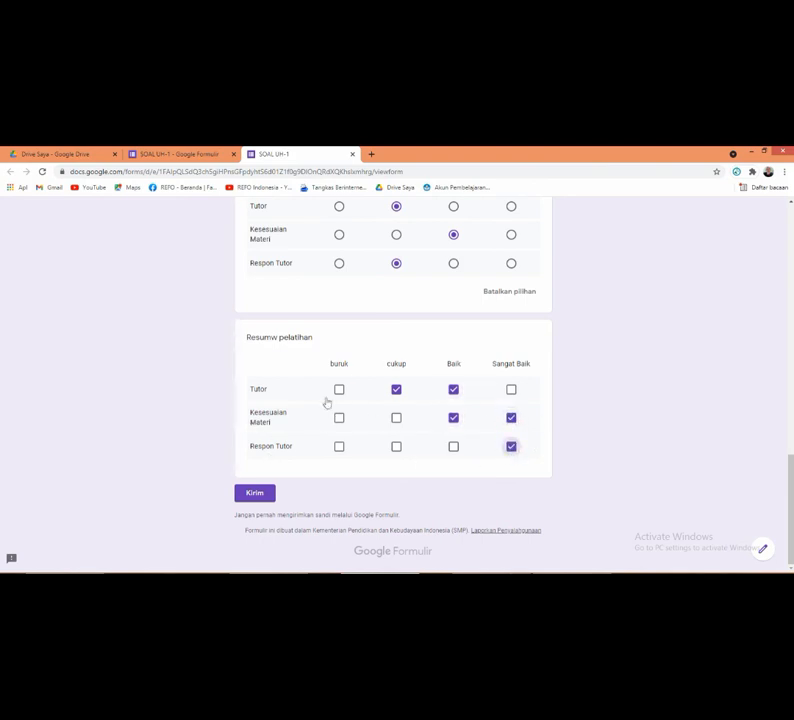
click(352, 154)
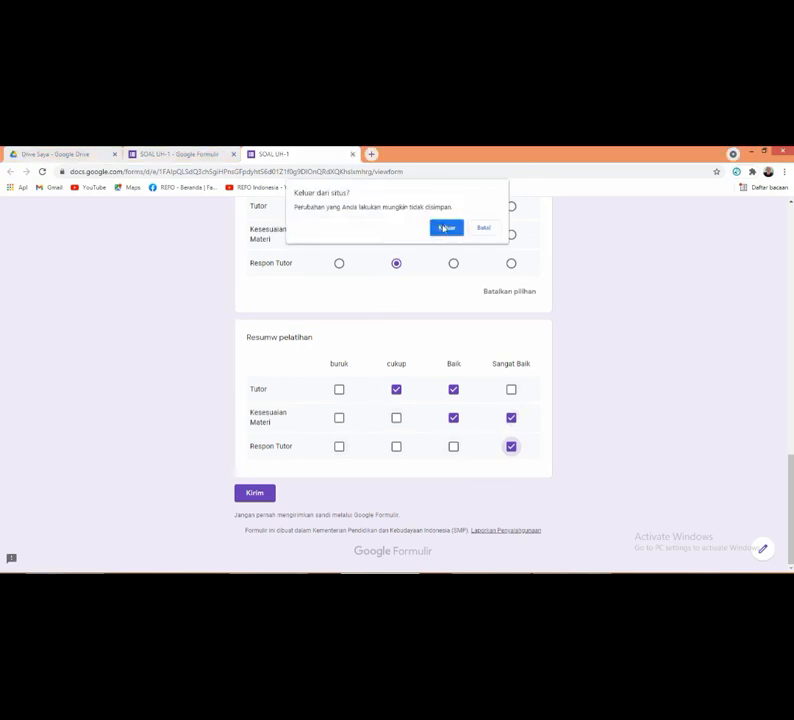
click(445, 228)
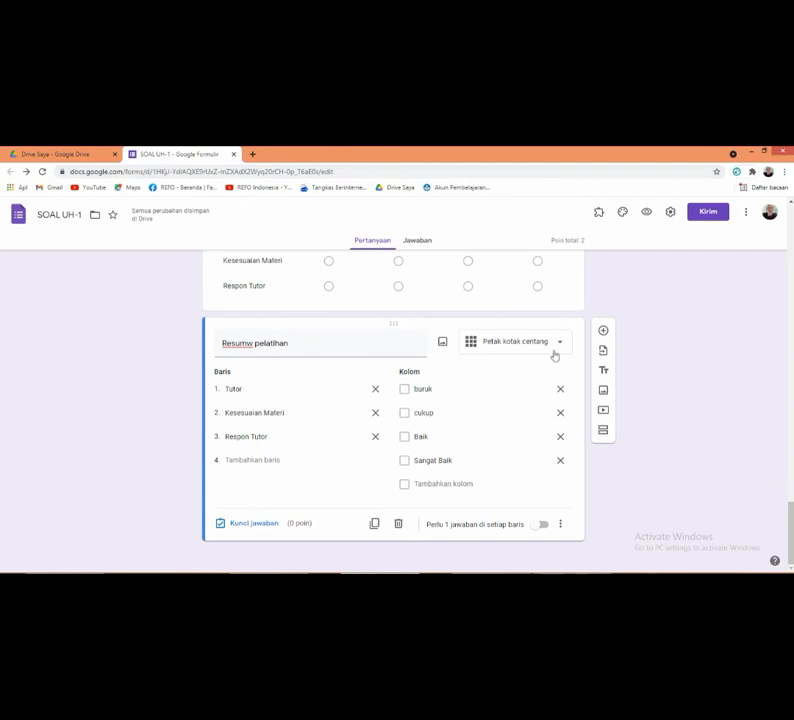
Step: Add a question with the Tanggal answer type titled "Tanggal lahir" below the checkbox grid
click(604, 332)
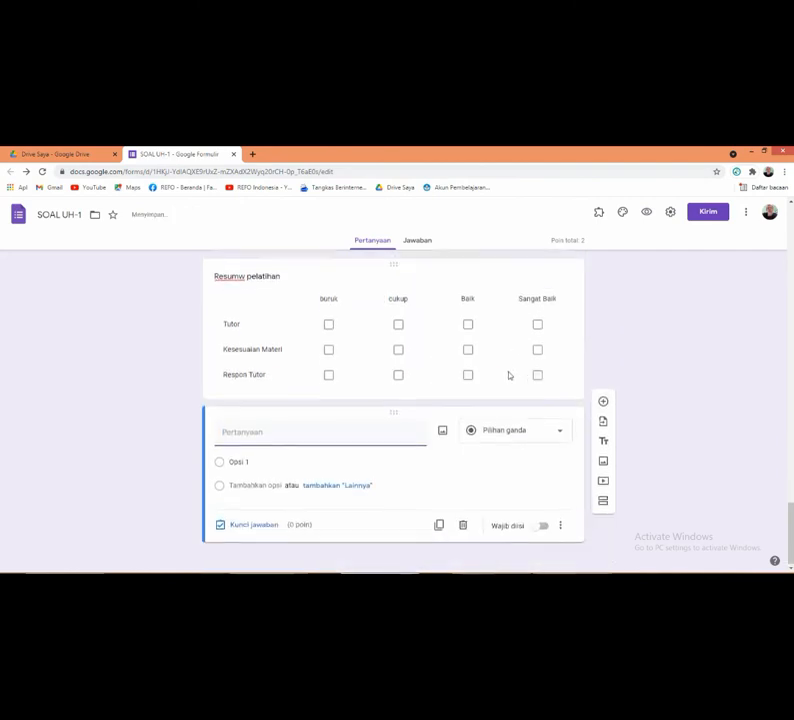
click(562, 433)
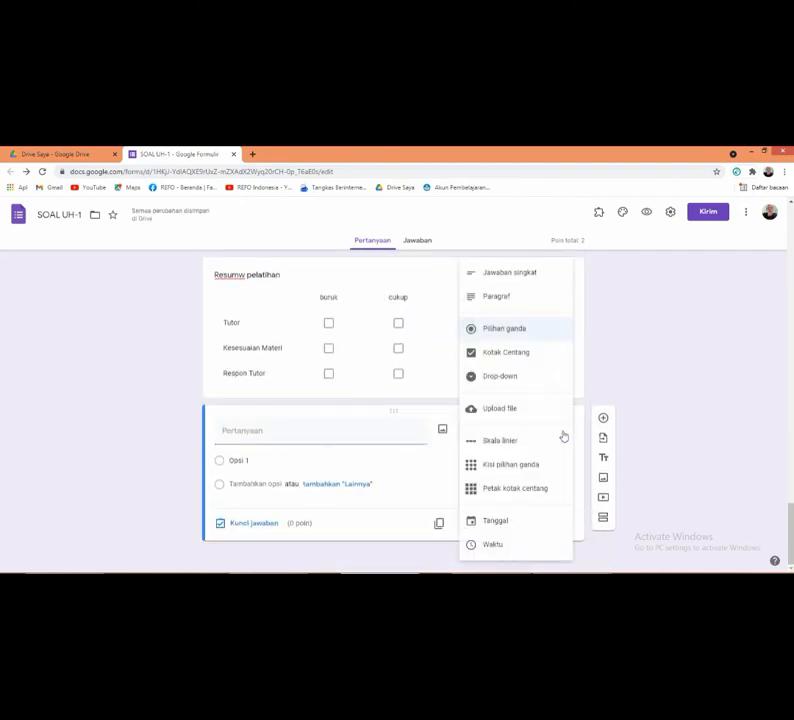
click(514, 523)
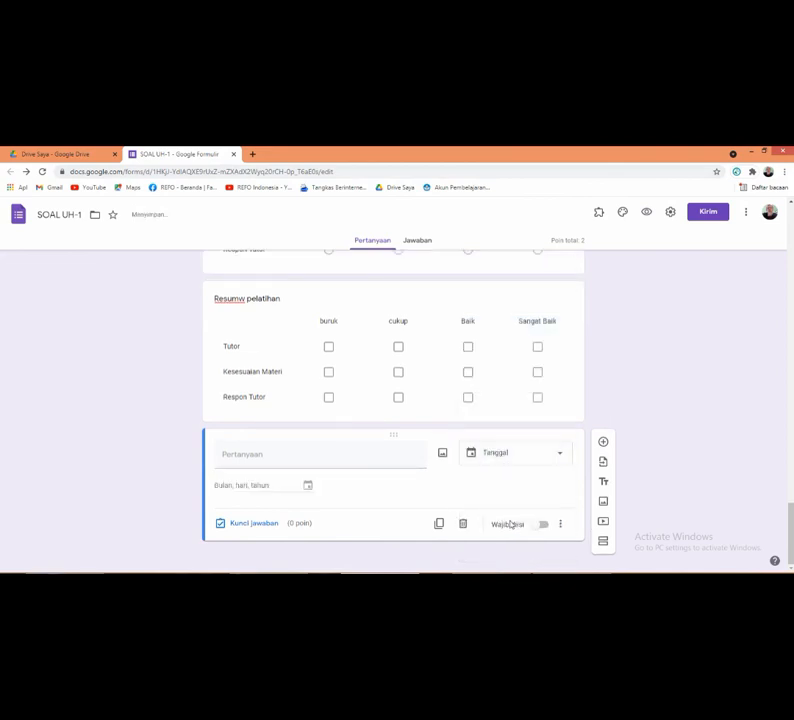
click(310, 457)
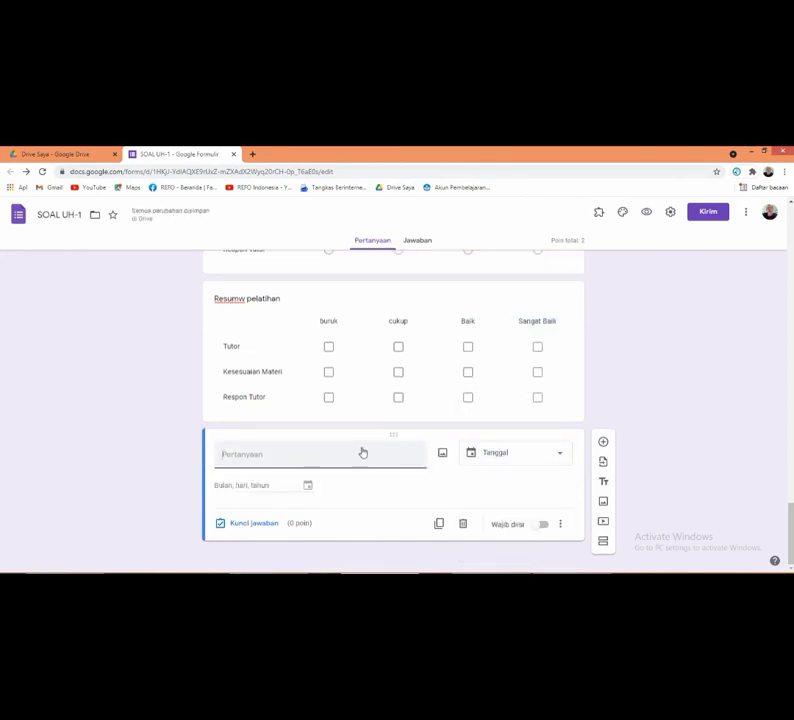
text(Tanggal lahir)
Step: Add the description "Ketikkan yanggal lahir Anda" to the "Tanggal lahir" question and make the question required
click(557, 524)
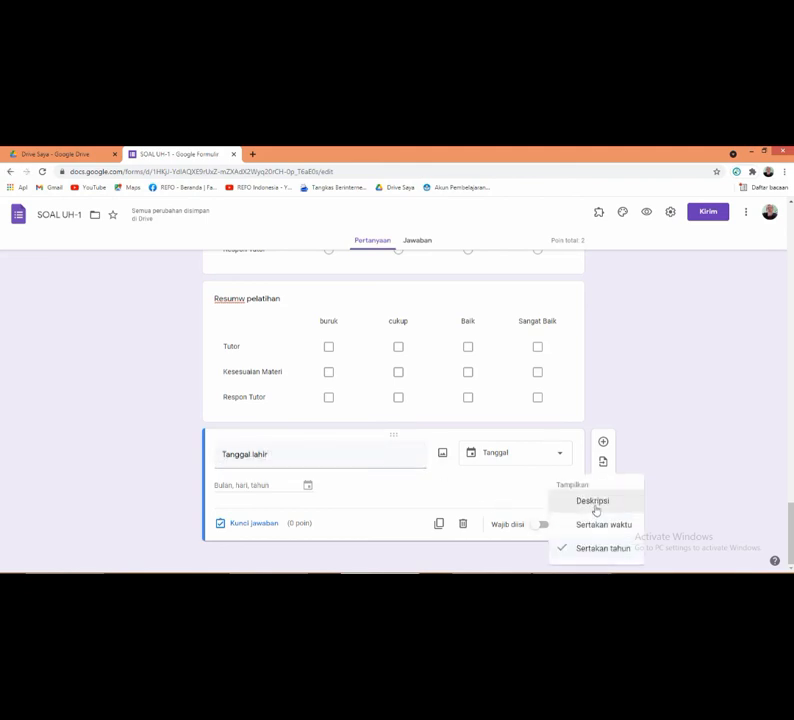
click(595, 503)
text(Kete)
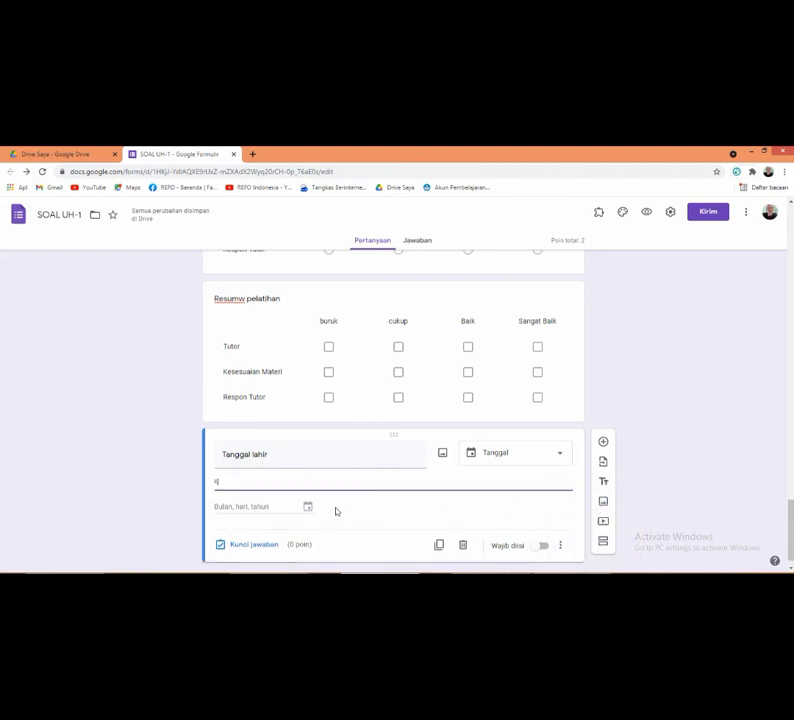
key(BackSpace)
key(BackSpace)
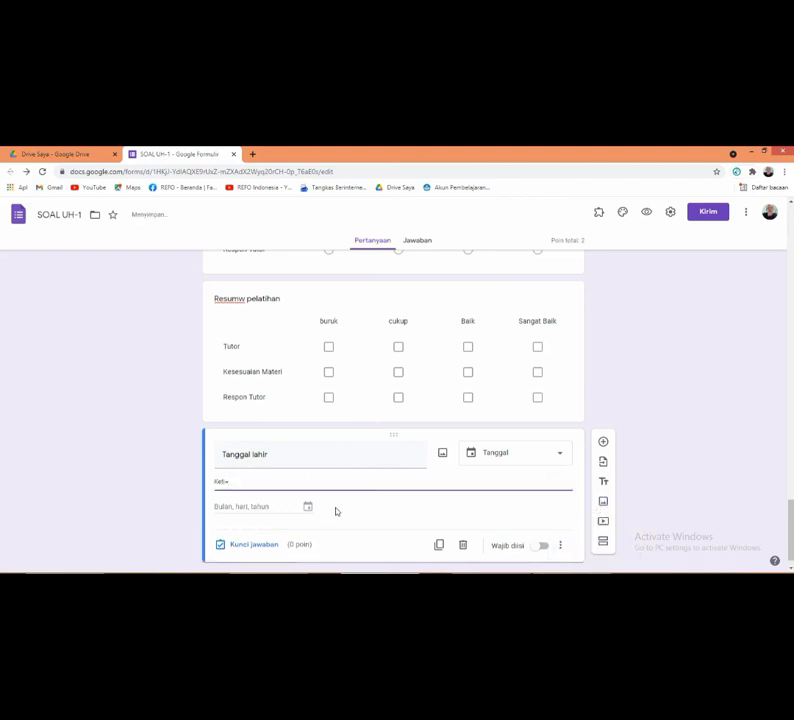
text(ikkan ya)
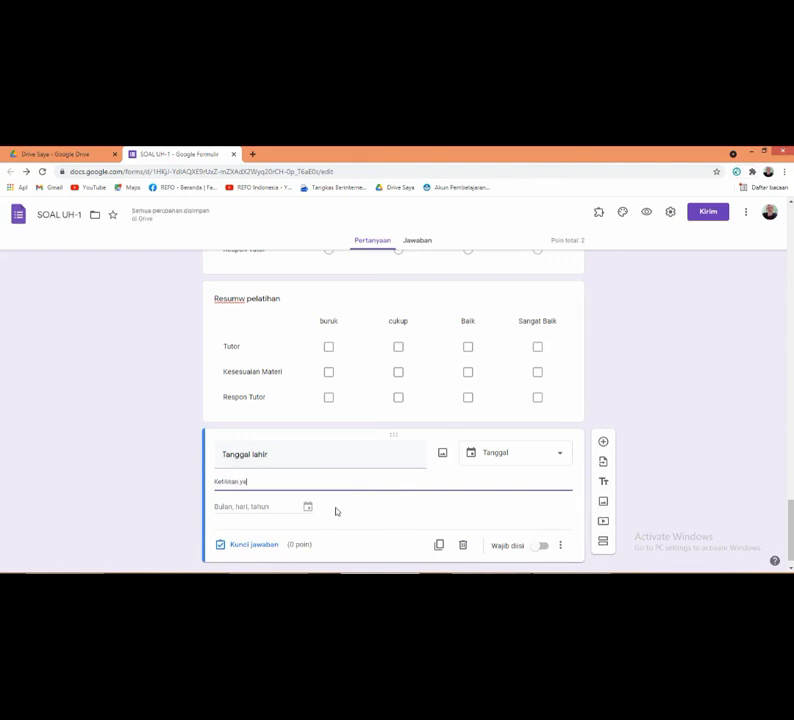
text(nggal lahir )
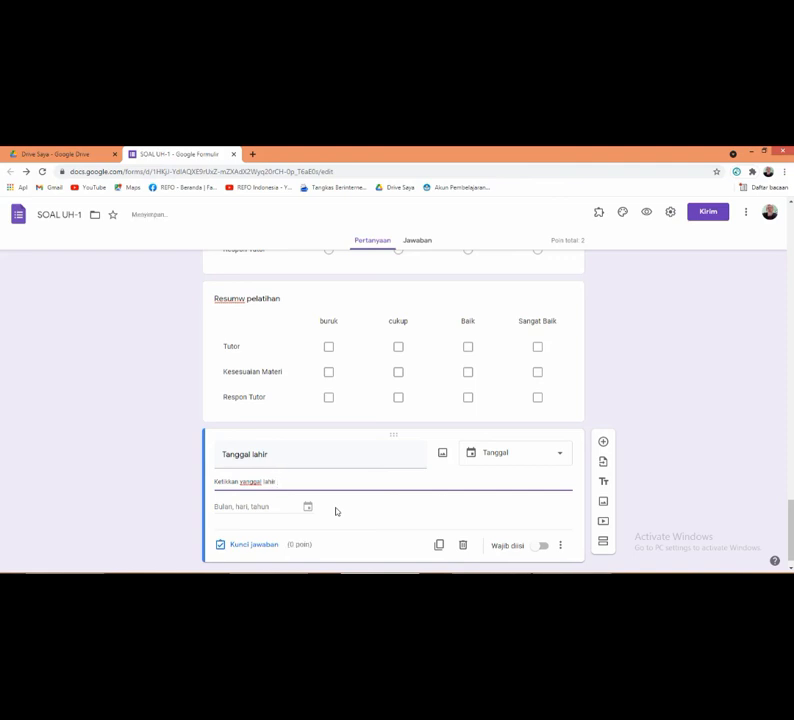
text(Anda)
click(543, 547)
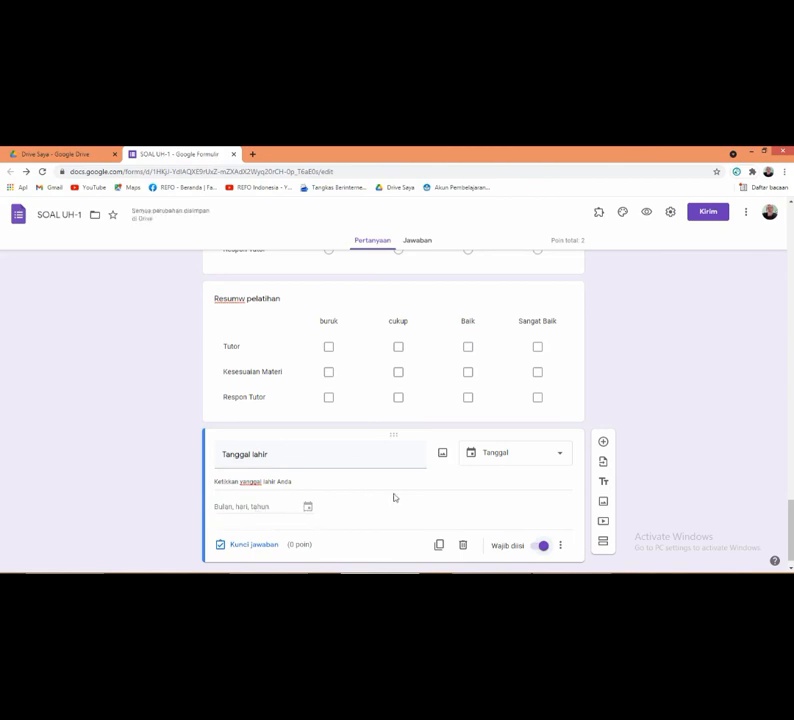
Step: Preview the form and enter a sample date of birth in the "Tanggal lahir" question
click(646, 211)
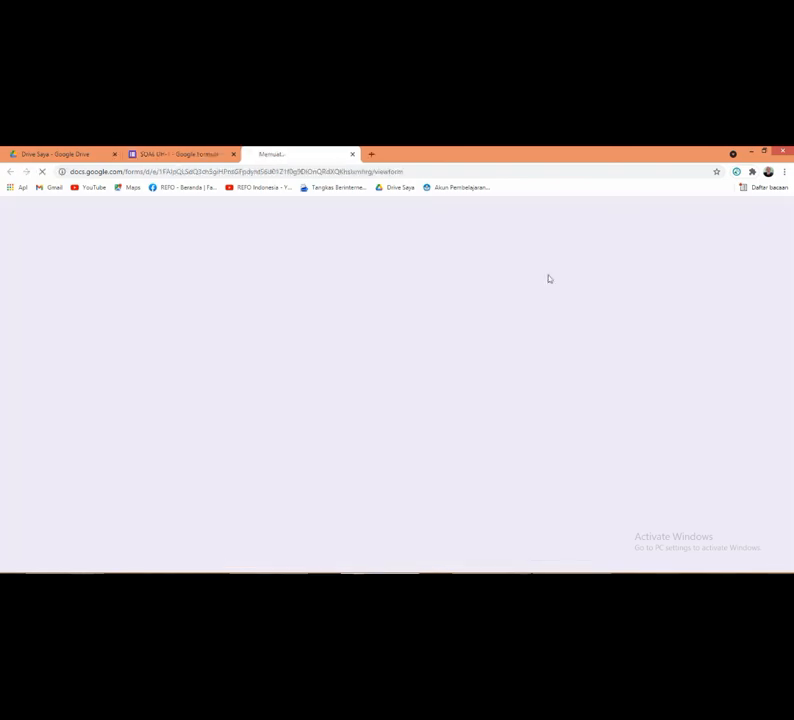
scroll(393, 443, down, 10)
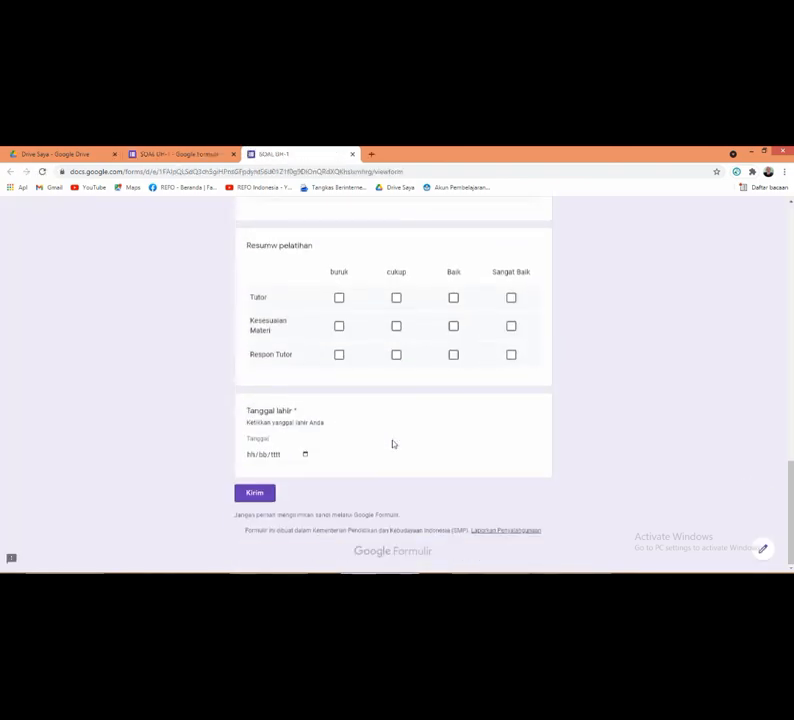
click(278, 457)
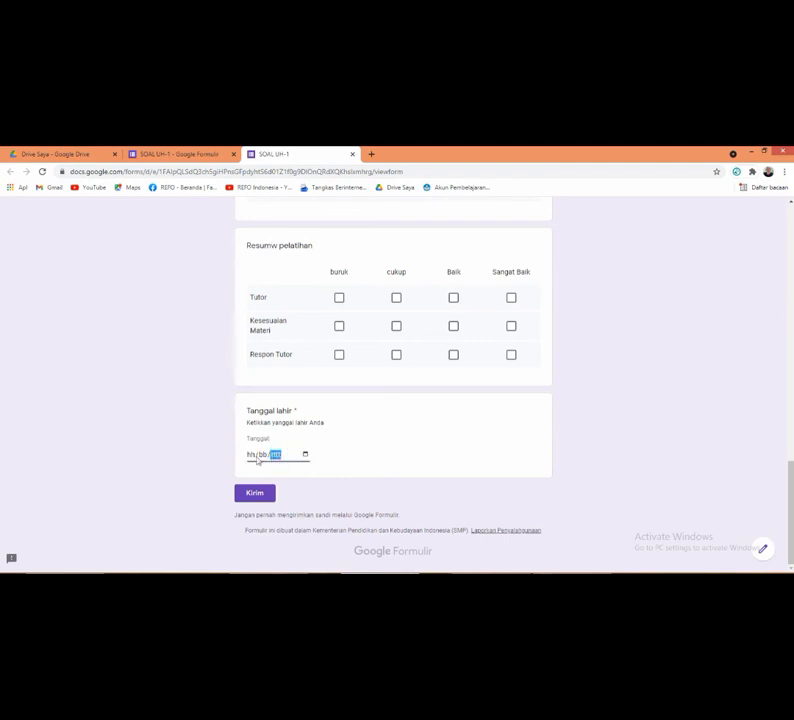
click(252, 455)
click(276, 457)
click(251, 458)
click(261, 455)
click(274, 456)
click(252, 456)
text(12/07/2010)
Step: Pick a different date for "Tanggal lahir" from the calendar and close the preview without submitting
click(306, 455)
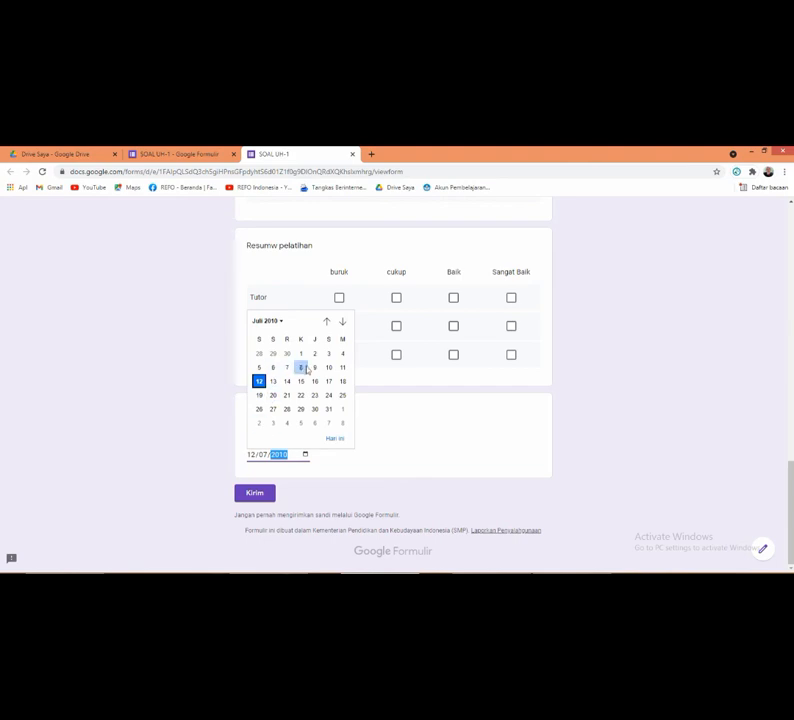
click(287, 353)
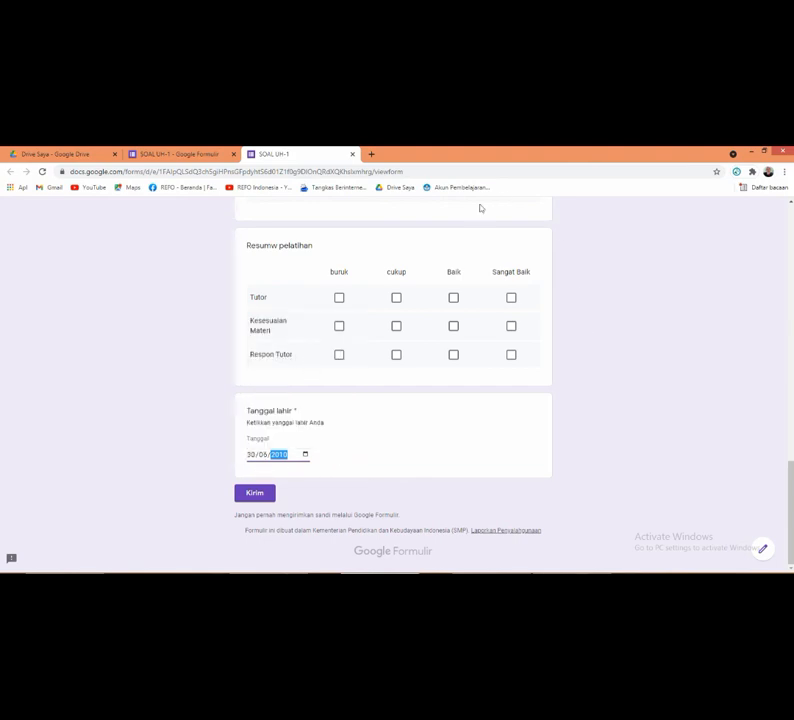
scroll(400, 280, up, 4)
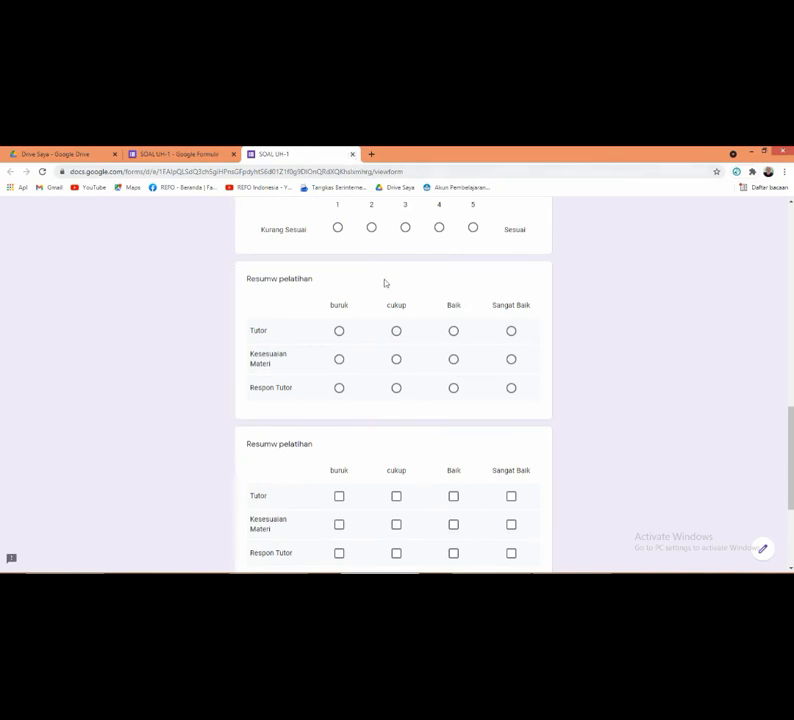
scroll(385, 284, down, 4)
click(352, 154)
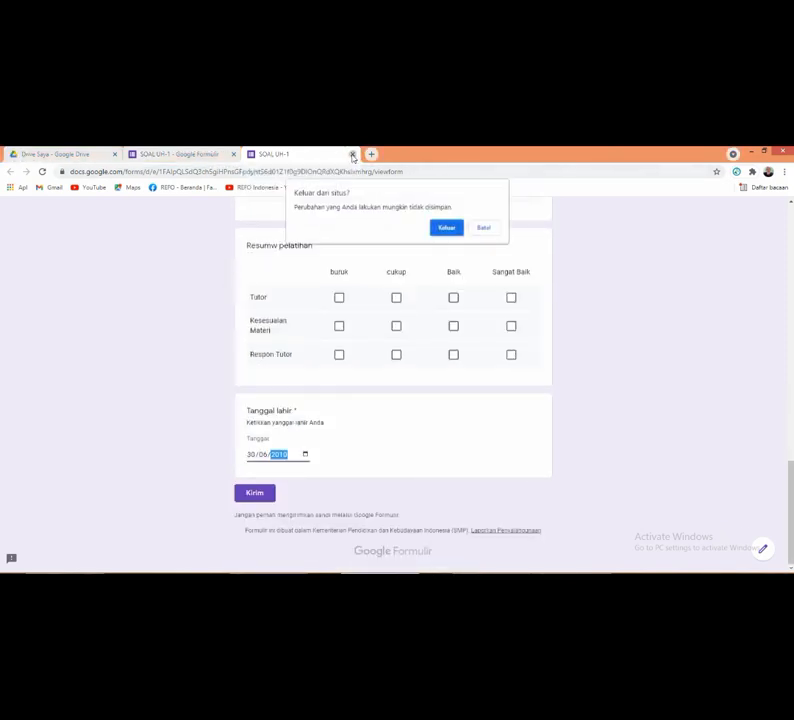
click(448, 227)
Step: Add a question with the Waktu answer type titled "Jam berapakah Pelatihan dimulai" at the end of the form
scroll(570, 360, down, 1)
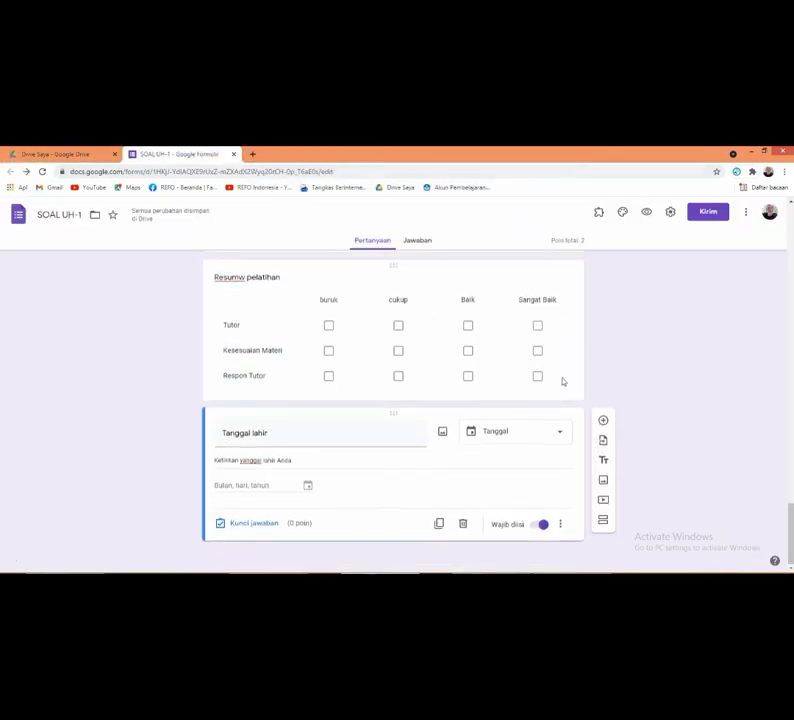
click(604, 422)
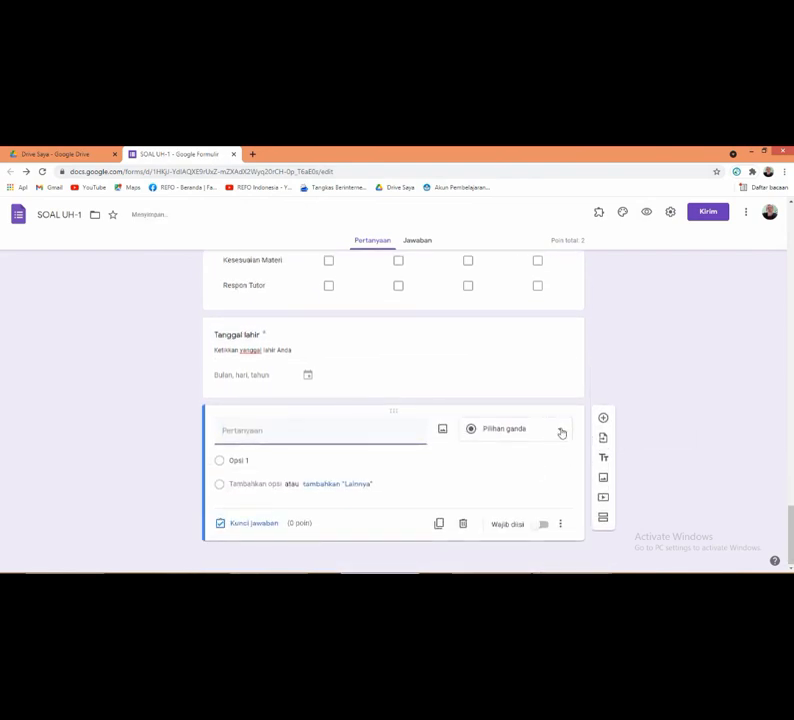
click(561, 432)
click(496, 546)
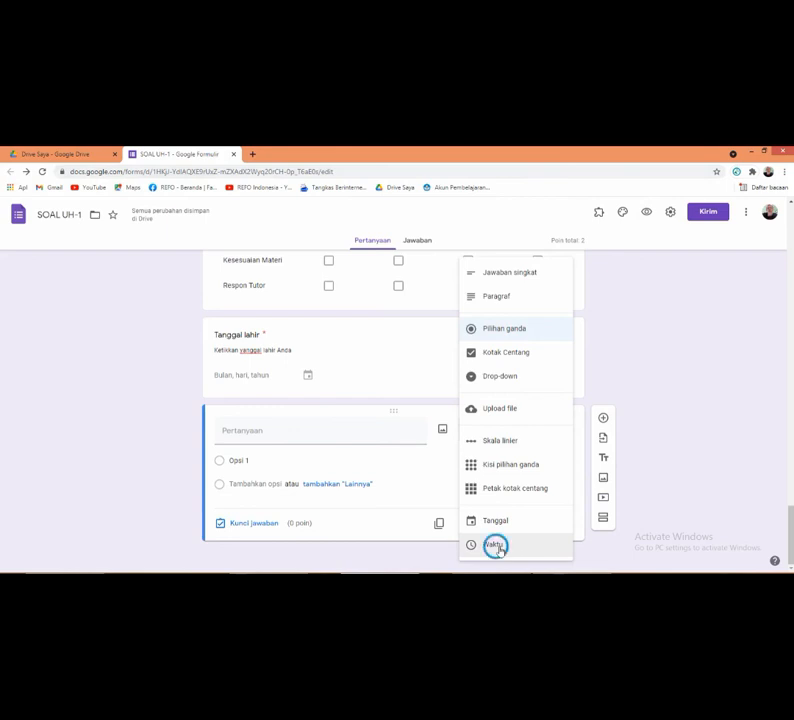
click(301, 458)
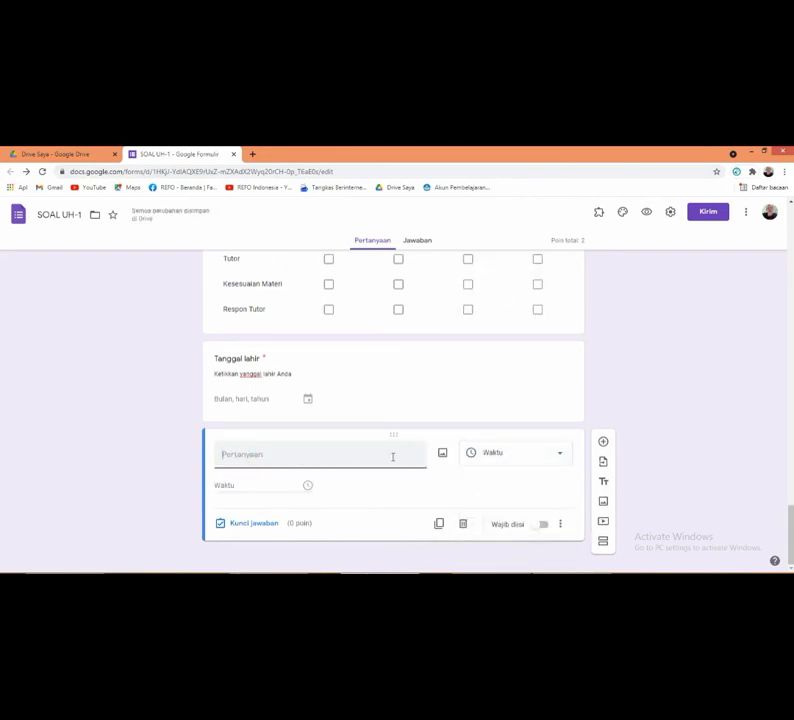
text(Jam berapak)
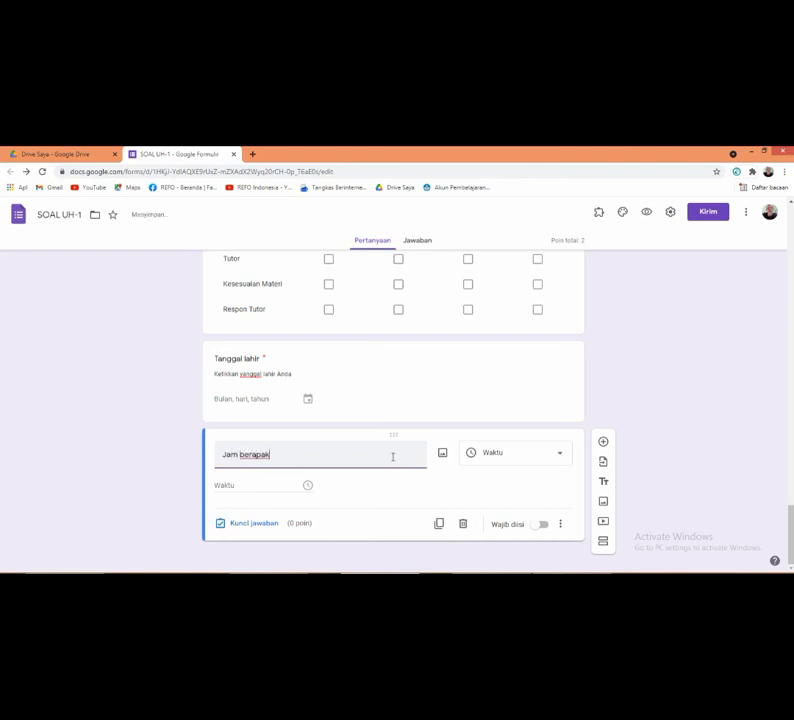
text(ah Pelatihan dimulai)
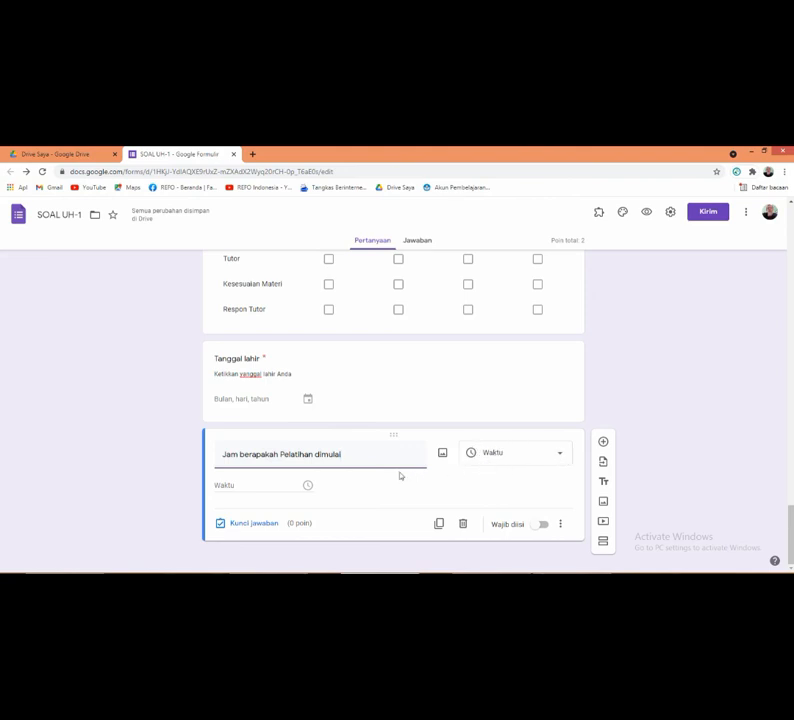
Step: Preview the form and enter 12:20 as the sample answer to "Jam berapakah Pelatihan dimulai"
click(235, 490)
click(646, 211)
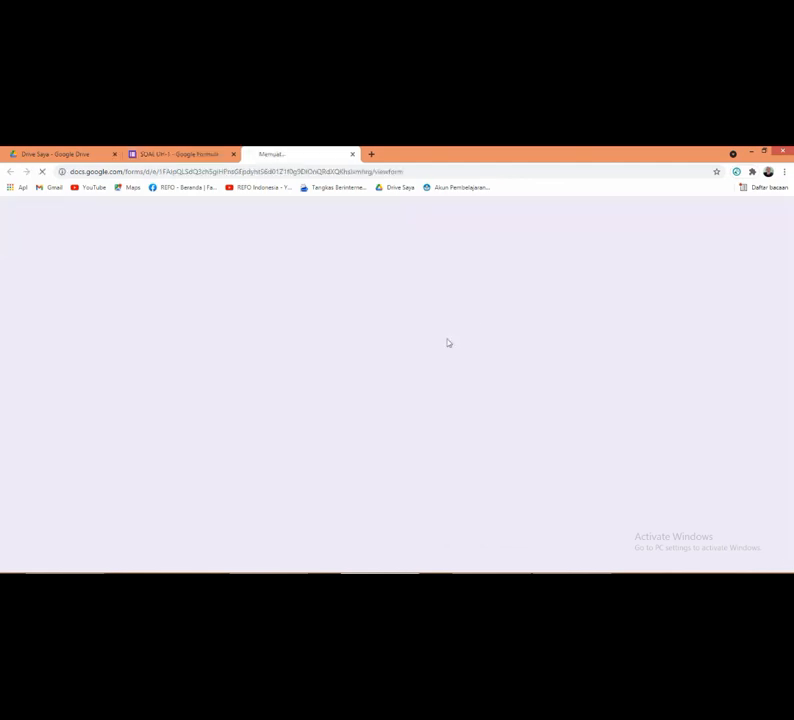
scroll(425, 375, down, 5)
scroll(424, 387, down, 15)
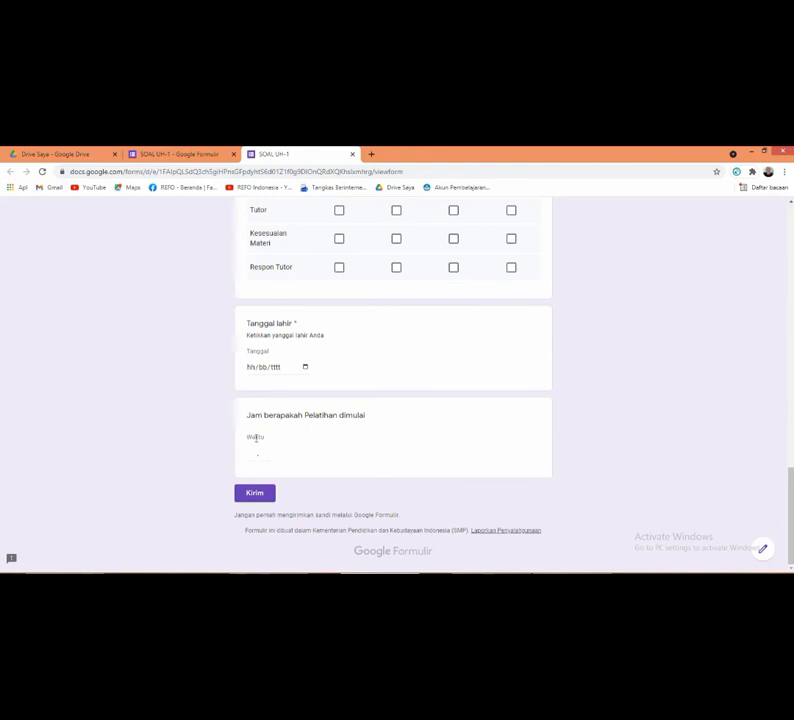
click(257, 455)
text(12 :)
scroll(381, 447, up, 1)
click(266, 506)
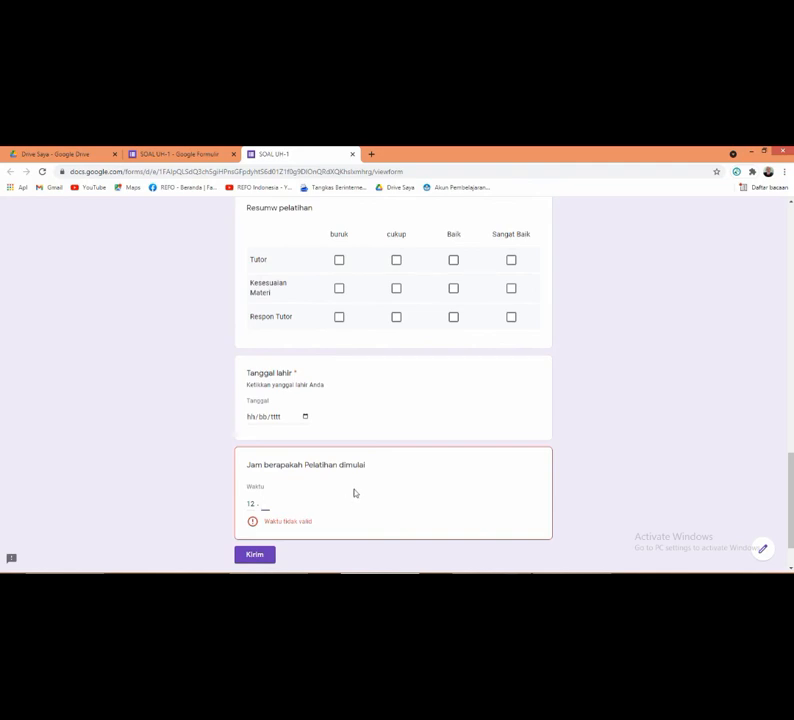
text(20)
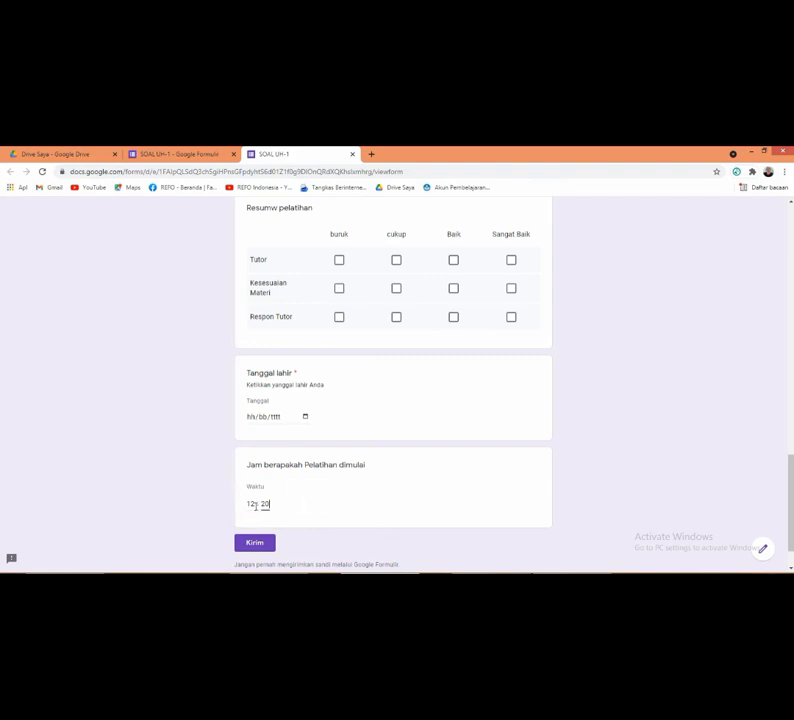
Step: Check the hour and minute fields, look back over the preceding questions, and close the preview without submitting
click(245, 505)
click(270, 507)
scroll(386, 501, down, 1)
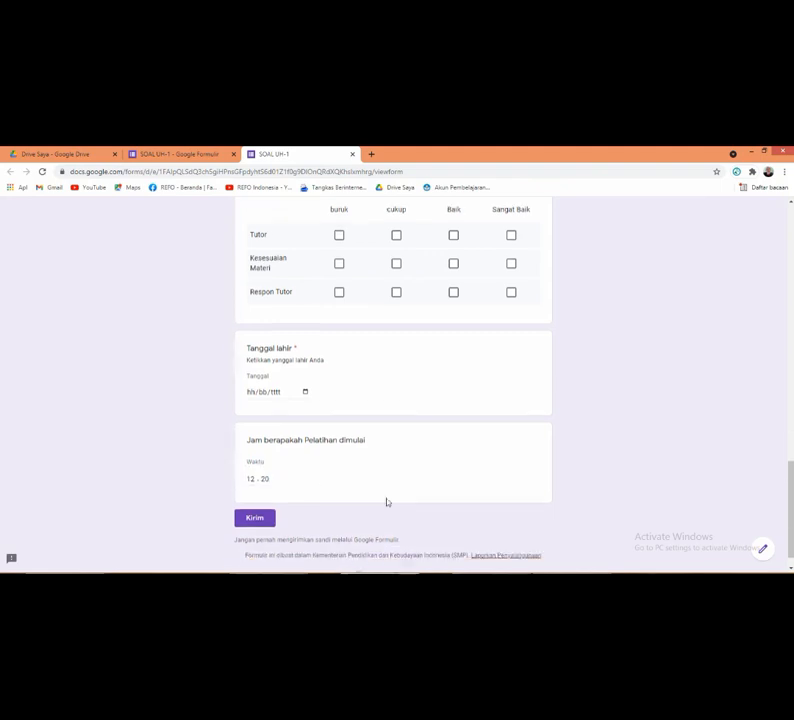
scroll(401, 375, up, 4)
scroll(401, 375, up, 2)
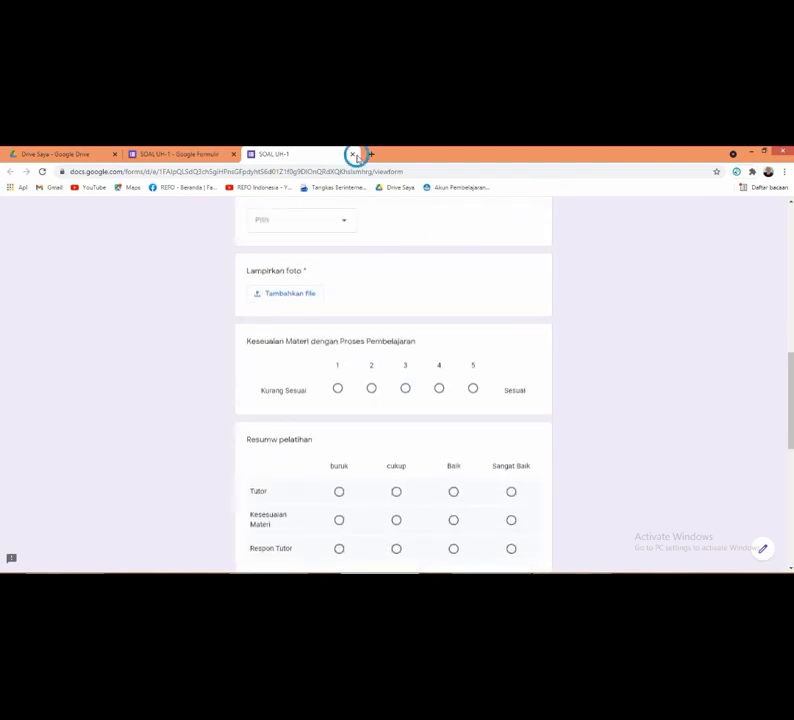
click(351, 155)
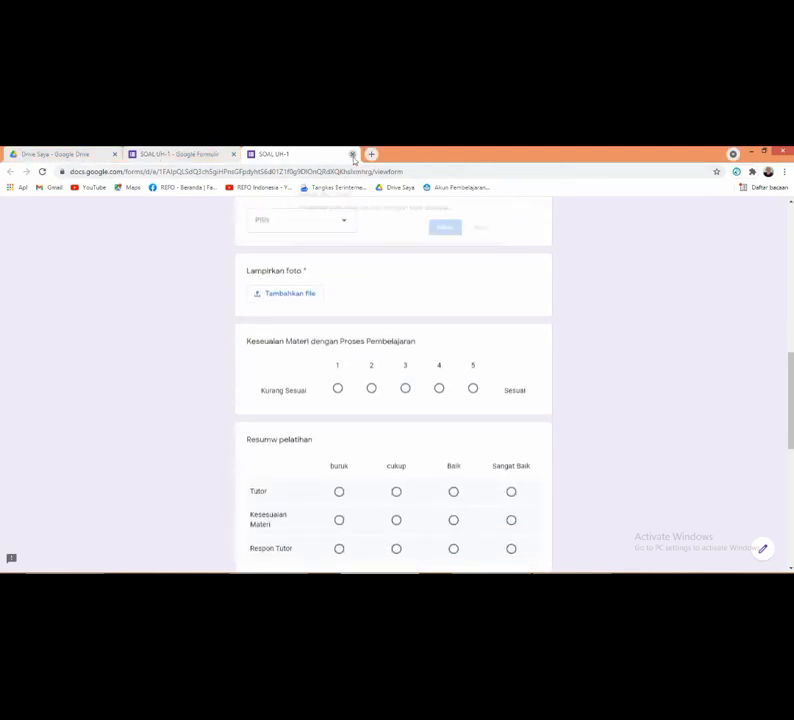
click(445, 228)
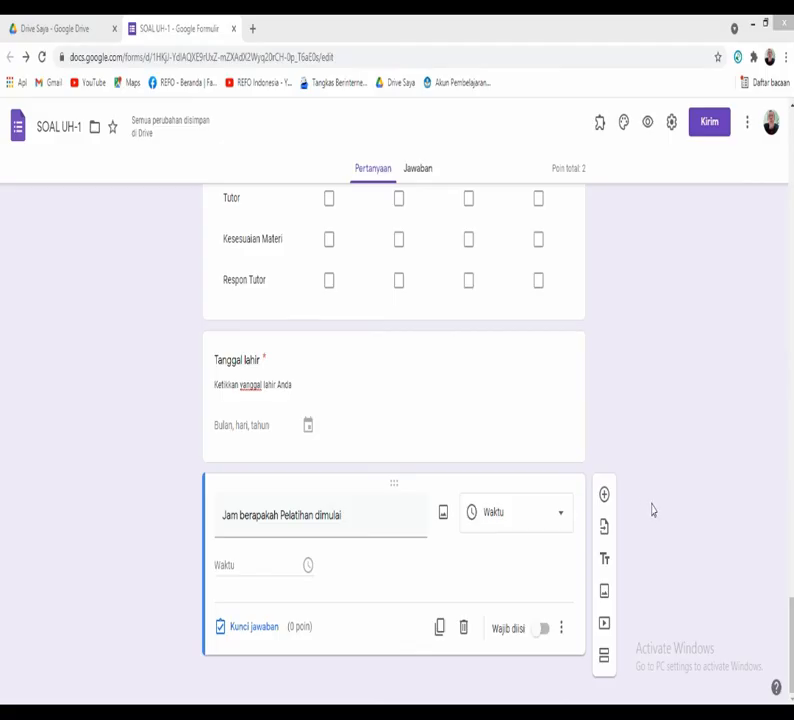
click(527, 554)
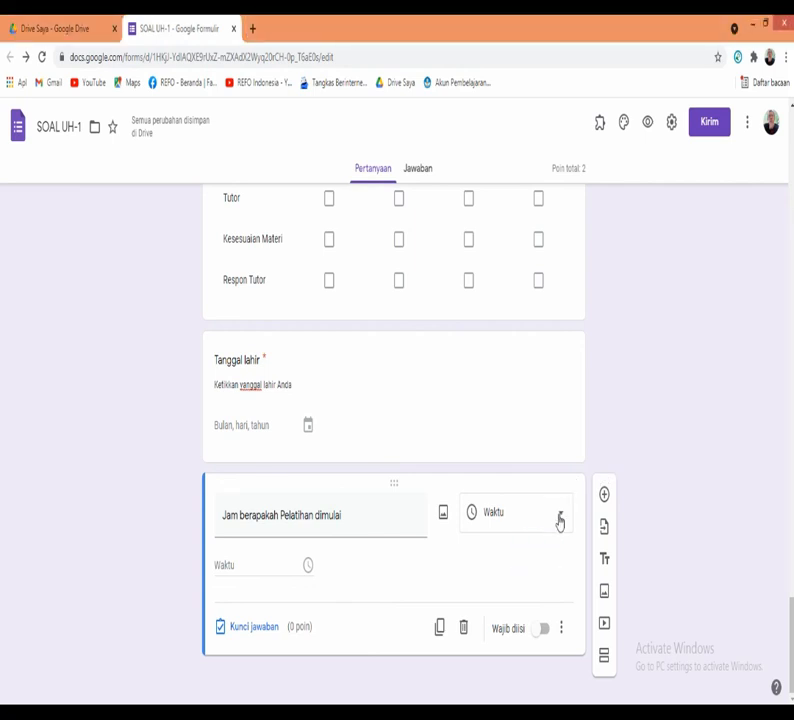
click(561, 521)
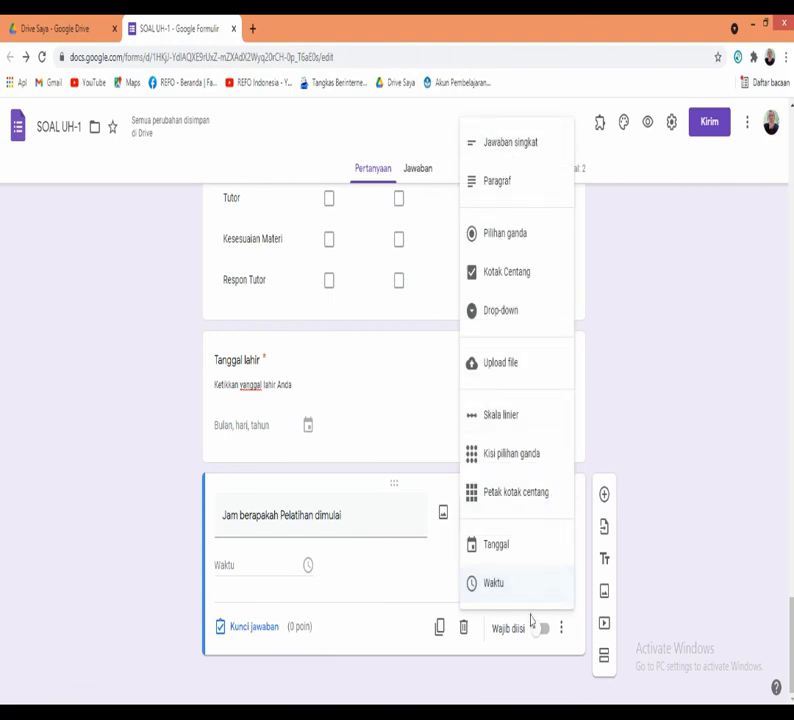
click(649, 470)
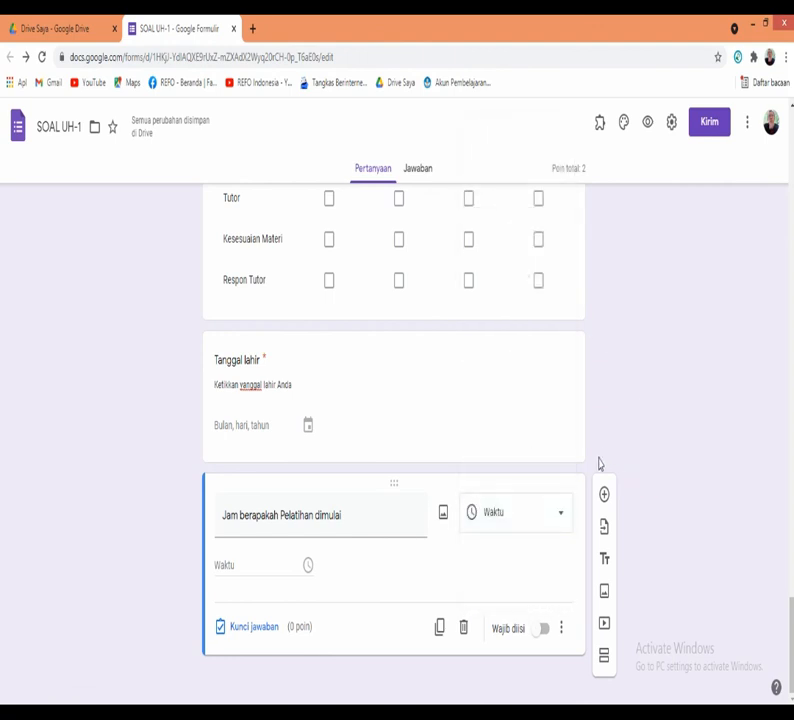
scroll(565, 410, up, 5)
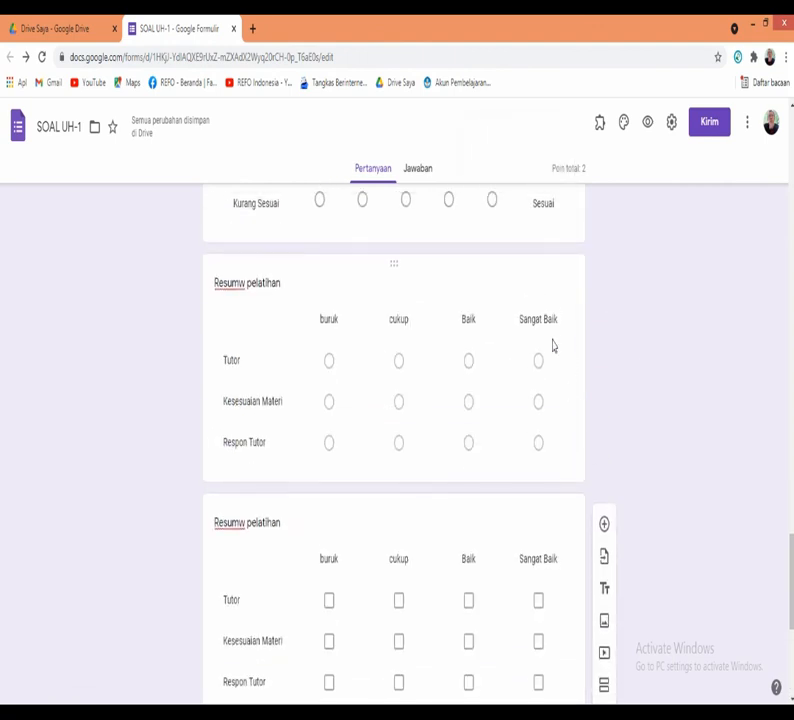